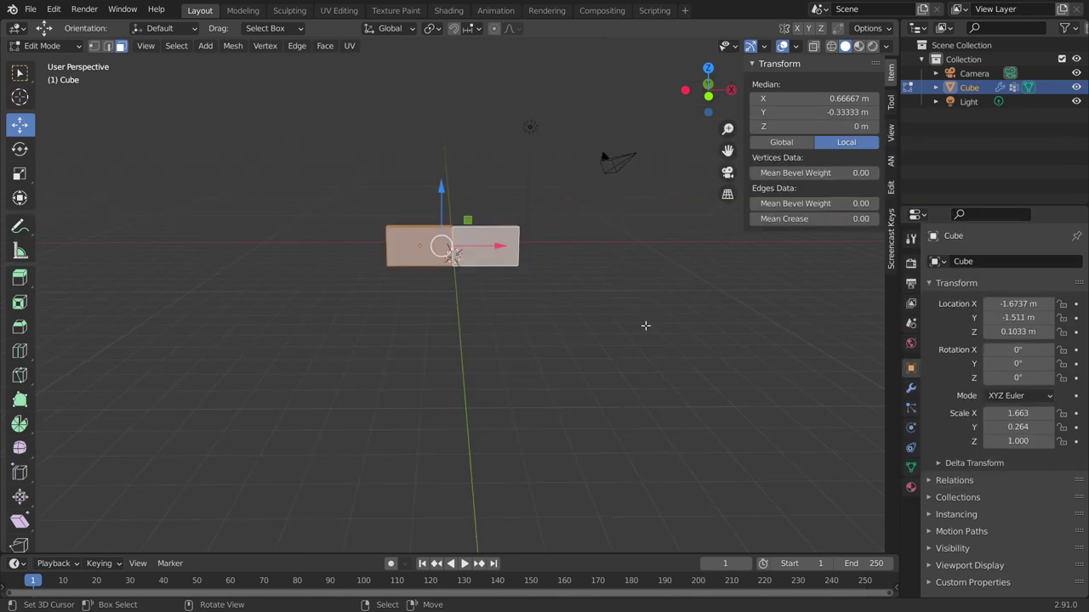
# Step: Orbit the view around the thin door slab split into two halves
pyautogui.moveTo(644, 323); pyautogui.dragTo(613, 328, button='middle')
# Step: Test-slide the slab's right-hand face along X, then undo the move
pyautogui.click(545, 243)
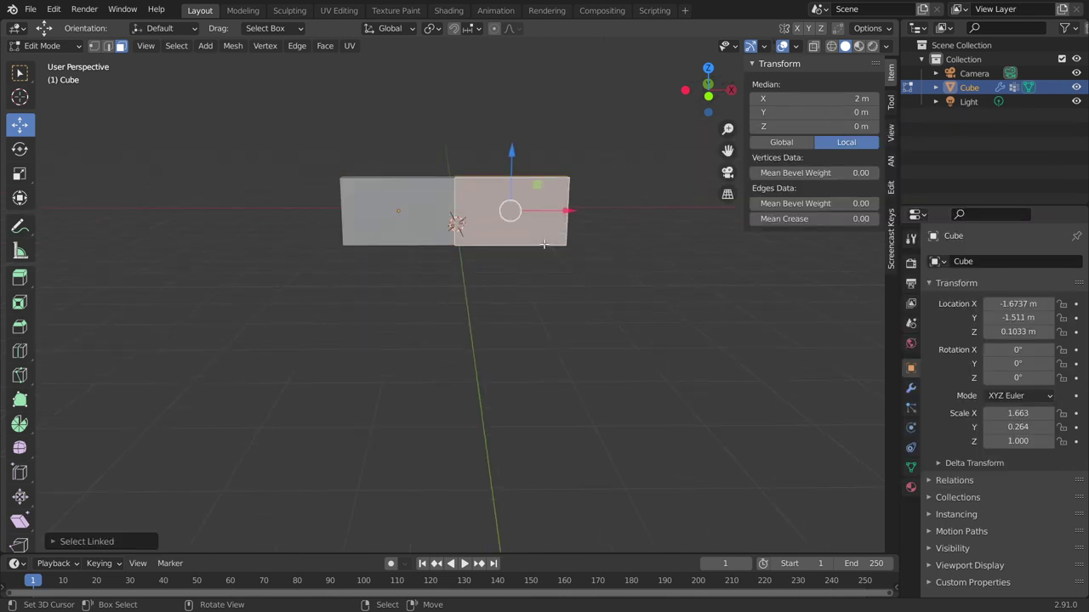
pyautogui.moveTo(568, 212); pyautogui.dragTo(675, 206)
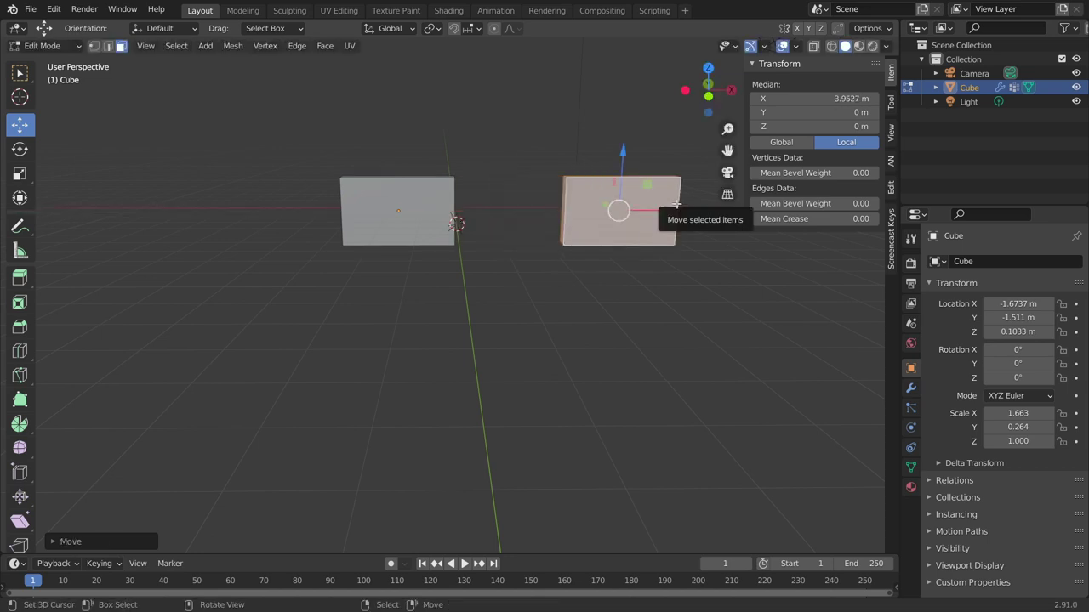
pyautogui.hotkey('ctrl', 'z')
pyautogui.moveTo(490, 244)
pyautogui.mouseDown(button='middle')
pyautogui.moveTo(501, 303)
pyautogui.moveTo(467, 209)
pyautogui.mouseUp(button='middle')
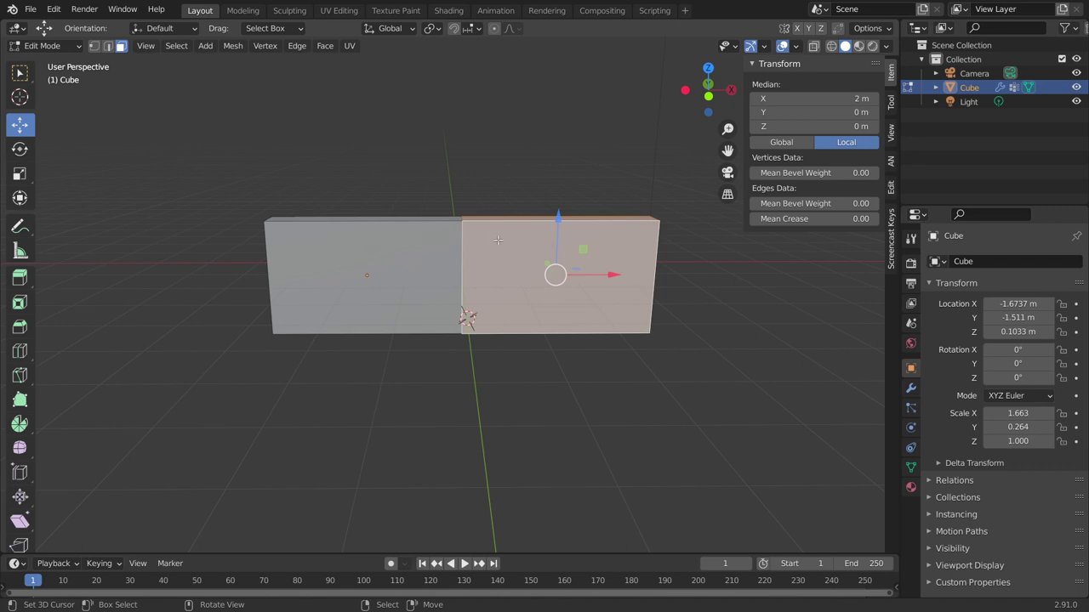
# Step: Switch back to Object Mode and orbit to a near-front view of the slab
pyautogui.click(43, 45)
pyautogui.click(38, 63)
pyautogui.moveTo(428, 303)
pyautogui.mouseDown(button='middle')
pyautogui.moveTo(444, 347)
pyautogui.moveTo(379, 236)
pyautogui.mouseUp(button='middle')
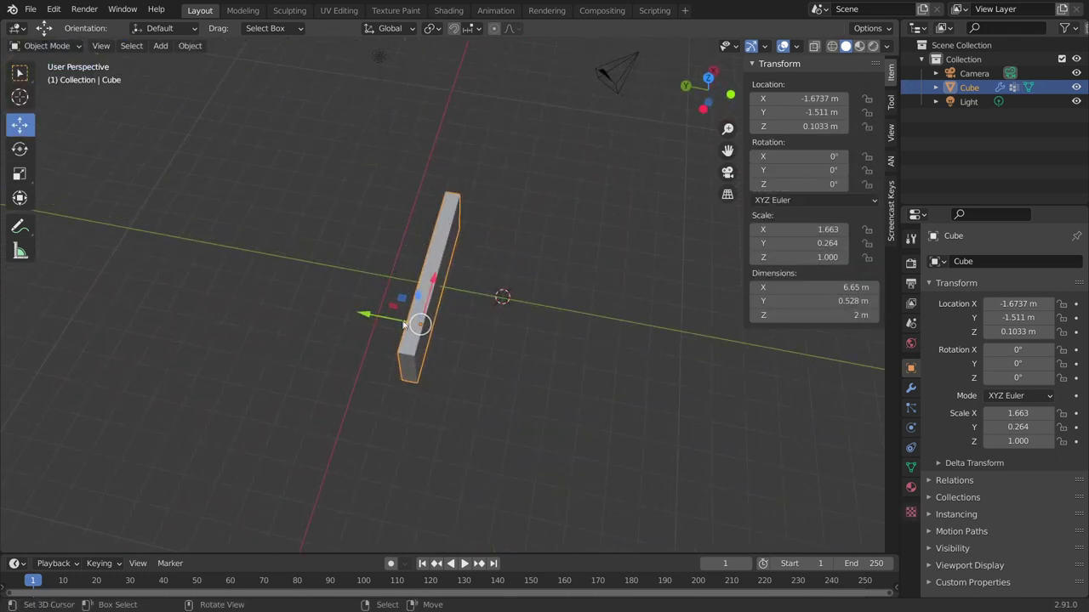
pyautogui.moveTo(409, 251); pyautogui.dragTo(377, 226, button='middle')
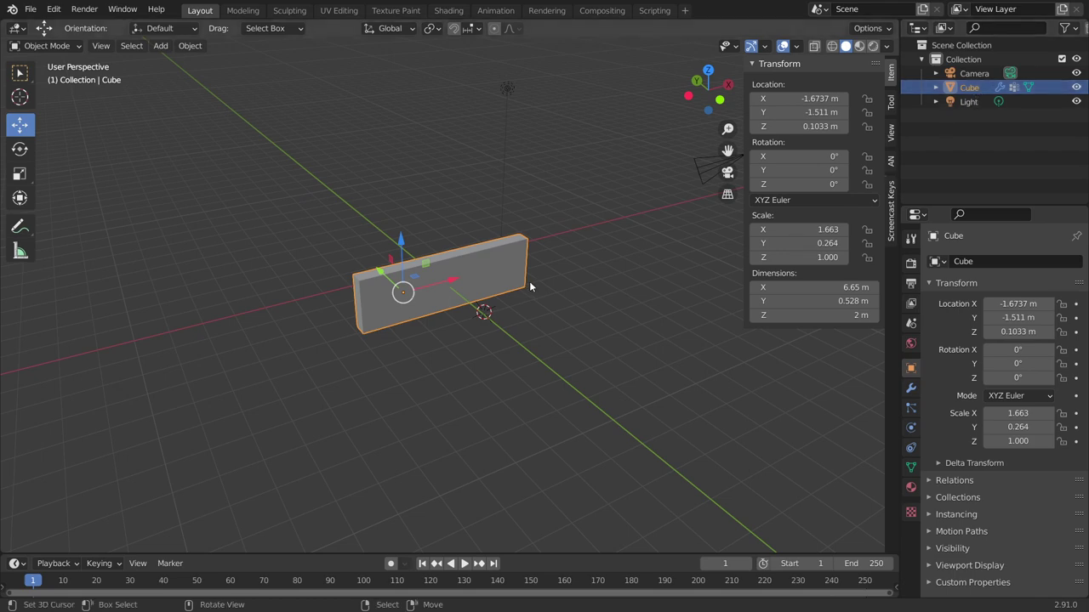
pyautogui.moveTo(529, 286)
pyautogui.mouseDown(button='middle')
pyautogui.moveTo(486, 296)
pyautogui.moveTo(466, 257)
pyautogui.mouseUp(button='middle')
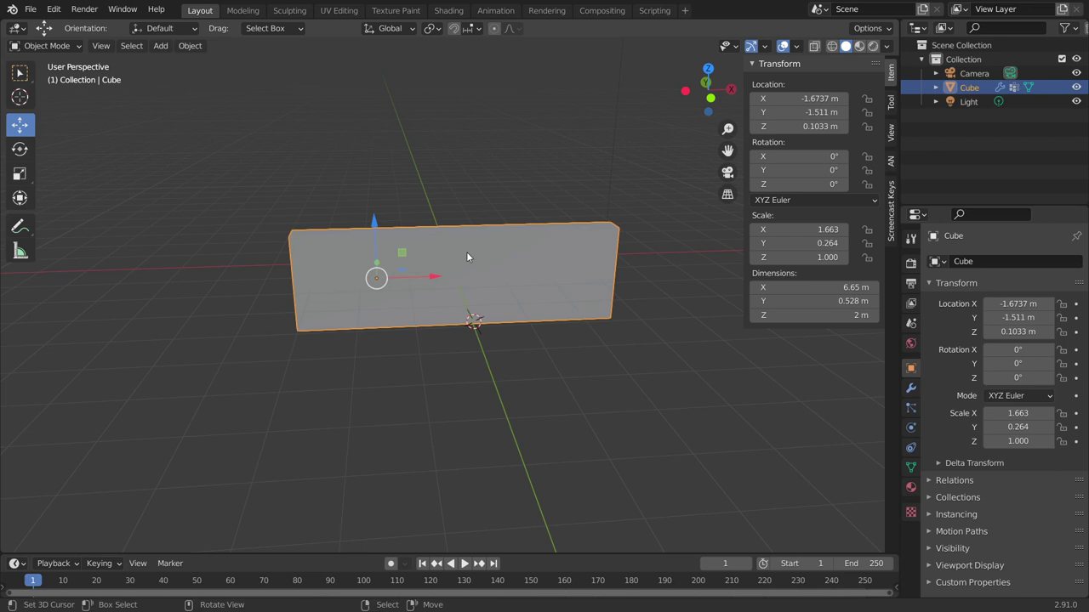
# Step: Snap the 3D cursor to the slab's origin, then to its selected right-hand face
pyautogui.hotkey('shift', 's')
pyautogui.click(458, 321)
pyautogui.moveTo(430, 300); pyautogui.dragTo(426, 312, button='middle')
pyautogui.press('Tab')
pyautogui.keyDown('shift'); pyautogui.click(473, 296); pyautogui.keyUp('shift')
pyautogui.hotkey('shift', 's')
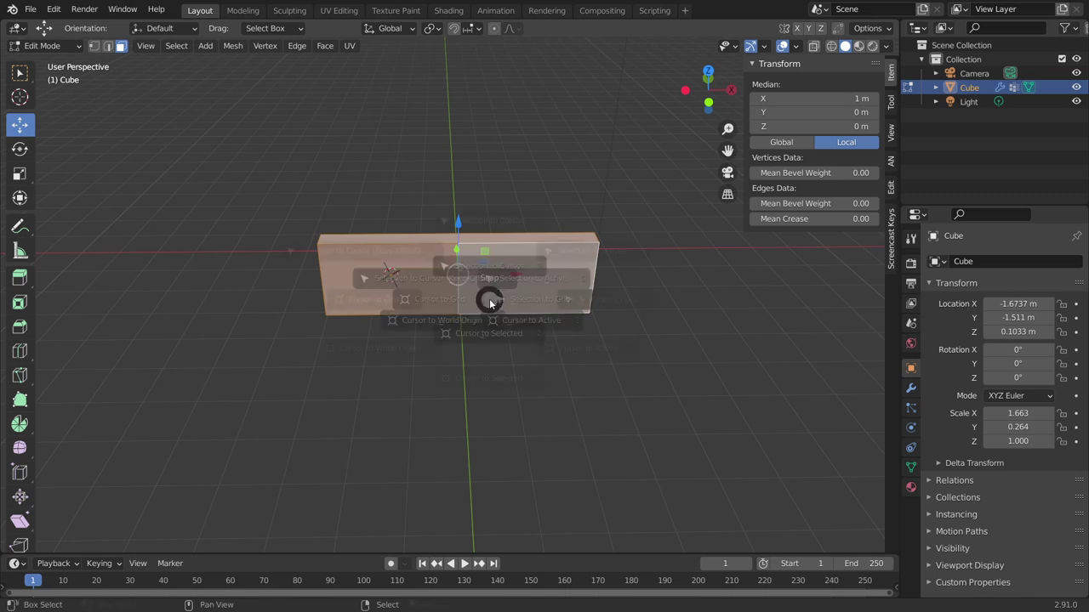
pyautogui.click(451, 380)
pyautogui.moveTo(451, 380); pyautogui.dragTo(526, 242, button='middle')
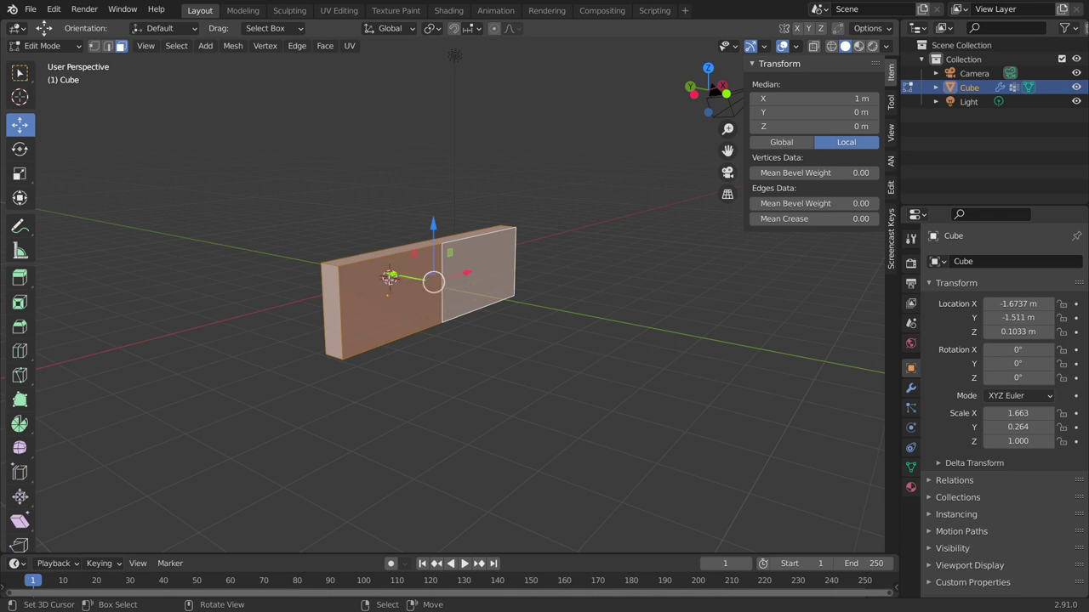
pyautogui.press('Tab')
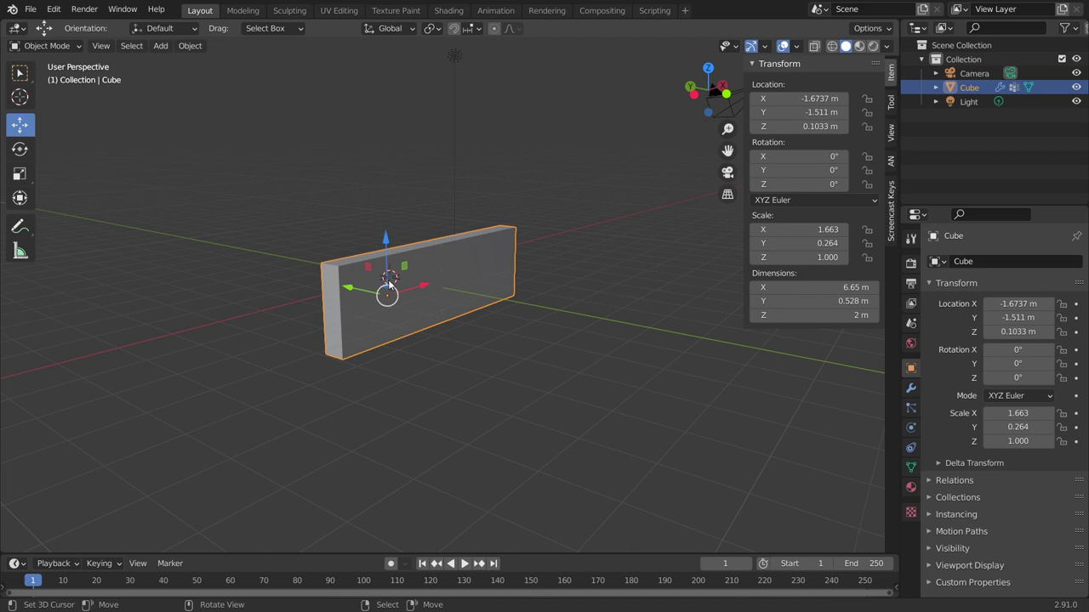
# Step: Add a single-bone armature to the scene beside the slab
pyautogui.hotkey('shift', 'a')
pyautogui.click(388, 283)
pyautogui.moveTo(384, 312); pyautogui.dragTo(325, 272, button='middle')
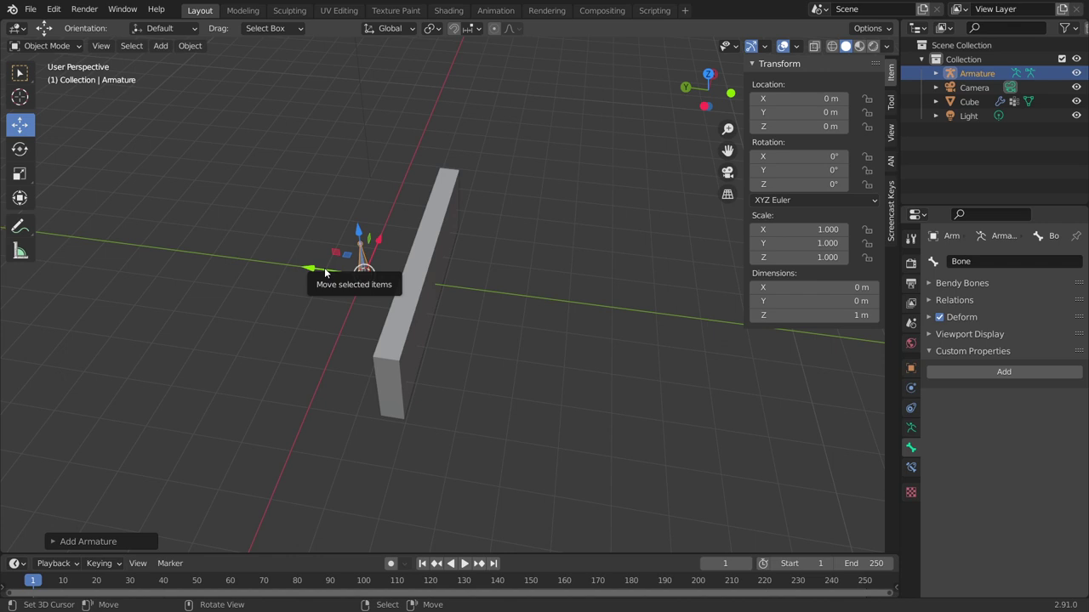
# Step: In Right Orthographic view, rotate the armature 90° on X so the bone lies flat
pyautogui.press('KP_3')
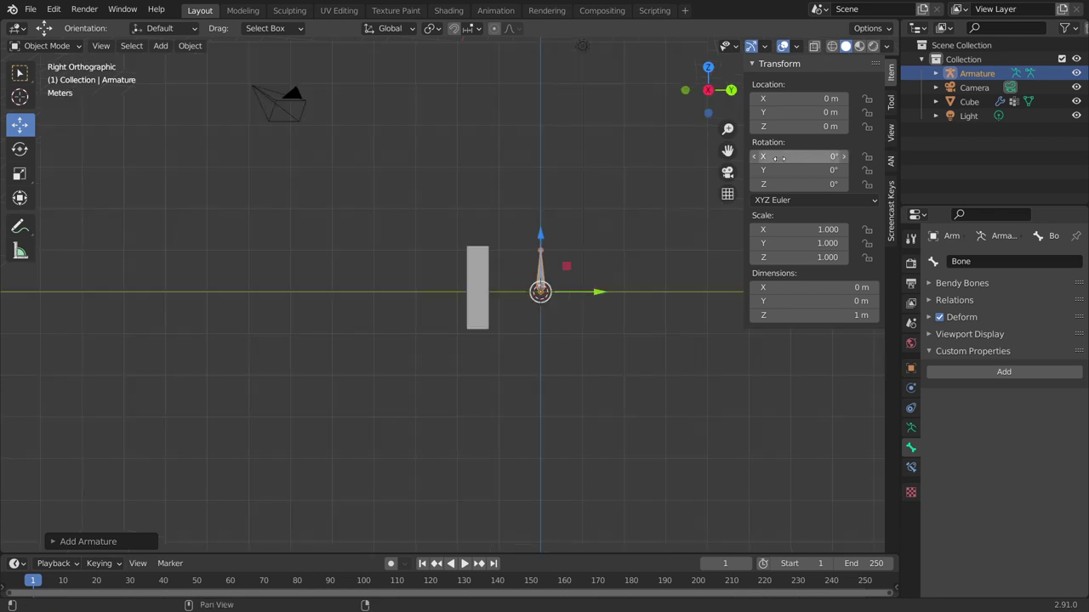
pyautogui.scroll(2, 325, 227)
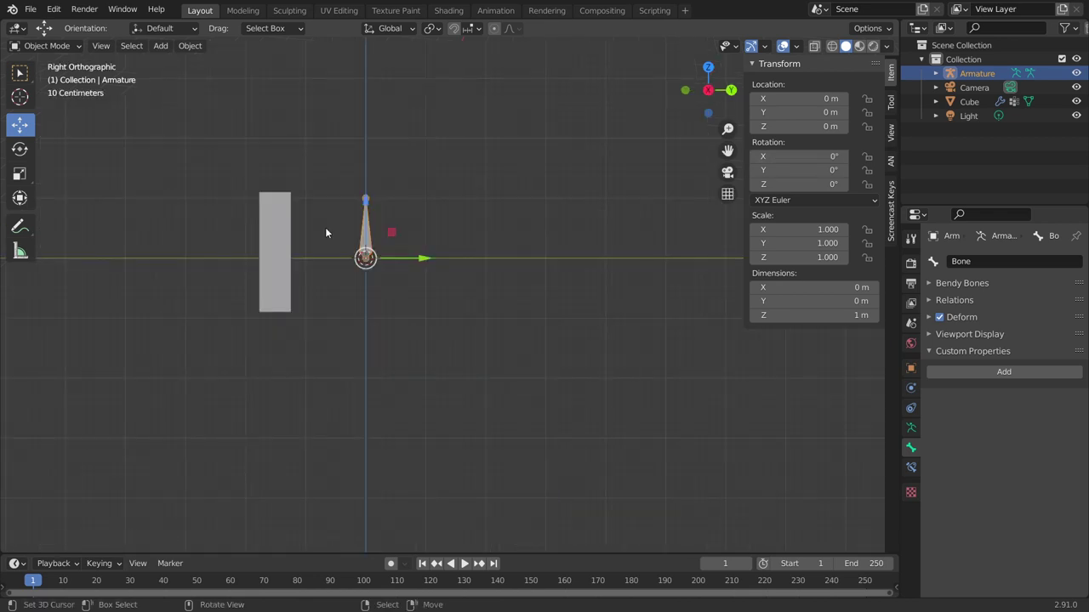
pyautogui.write('r90')
pyautogui.press('Return')
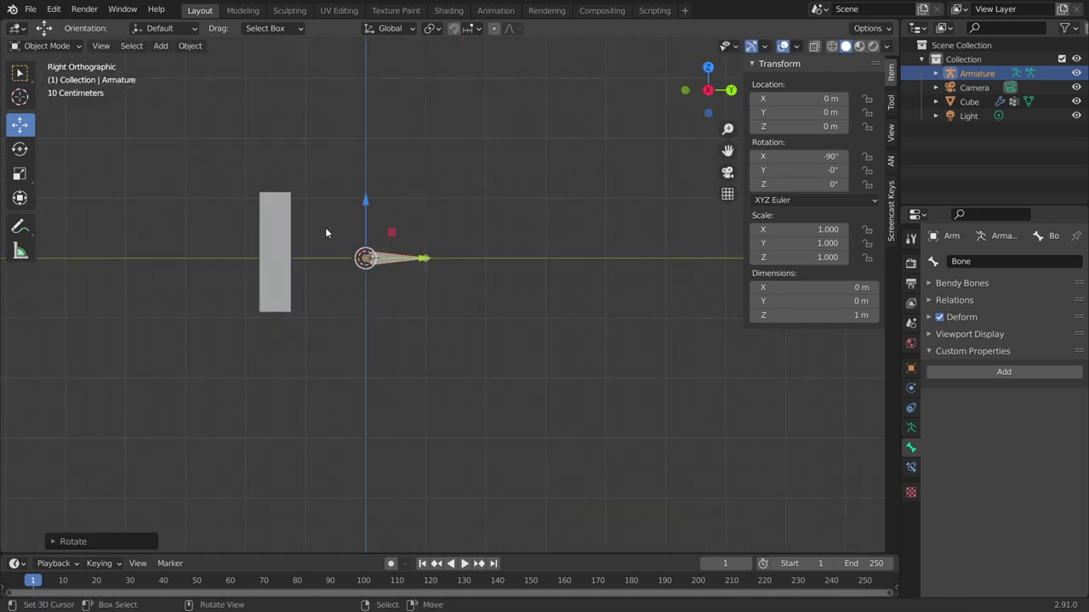
# Step: Move the armature along Y to -5.1223 m and frame its bone in Edit Mode
pyautogui.press('g')
pyautogui.press('y')
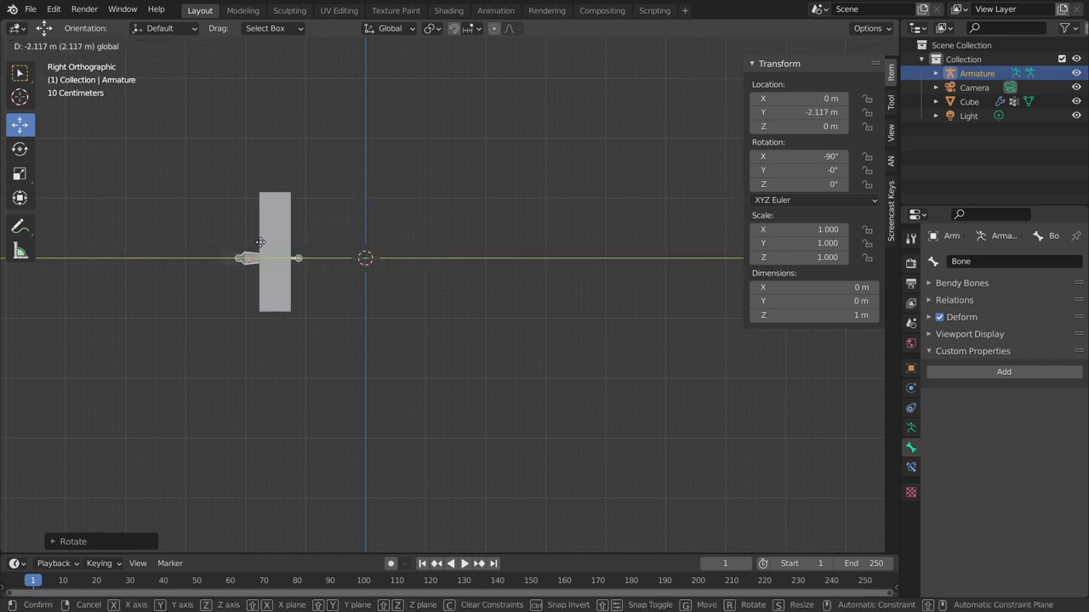
pyautogui.click(108, 237)
pyautogui.moveTo(109, 234)
pyautogui.mouseDown(button='middle')
pyautogui.moveTo(177, 337)
pyautogui.moveTo(332, 379)
pyautogui.moveTo(462, 441)
pyautogui.moveTo(471, 513)
pyautogui.moveTo(380, 388)
pyautogui.mouseUp(button='middle')
pyautogui.scroll(3, 379, 388)
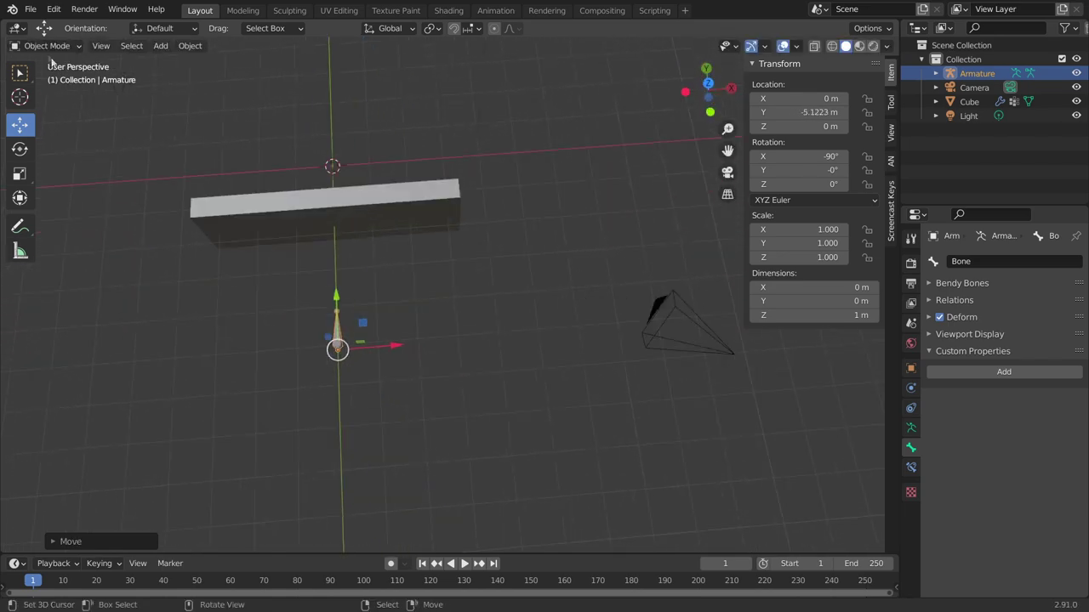
pyautogui.press('Tab')
pyautogui.press('KP_Decimal')
# Step: In top view, duplicate the bone above the slab and rotate the copy -90° to lie horizontally
pyautogui.moveTo(508, 281); pyautogui.dragTo(425, 298, button='middle')
pyautogui.click(410, 308)
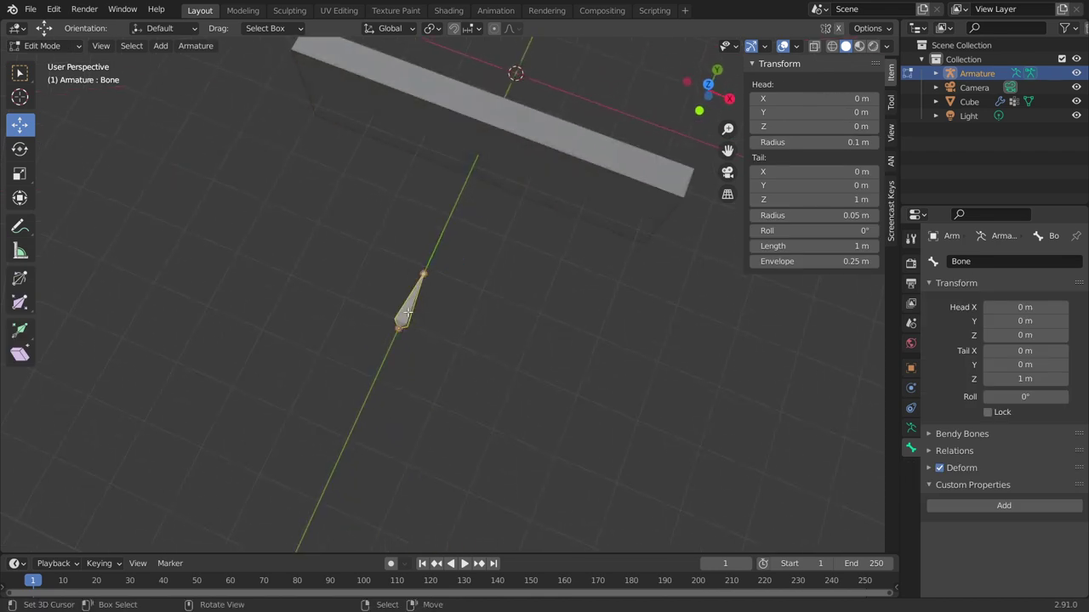
pyautogui.press('KP_7')
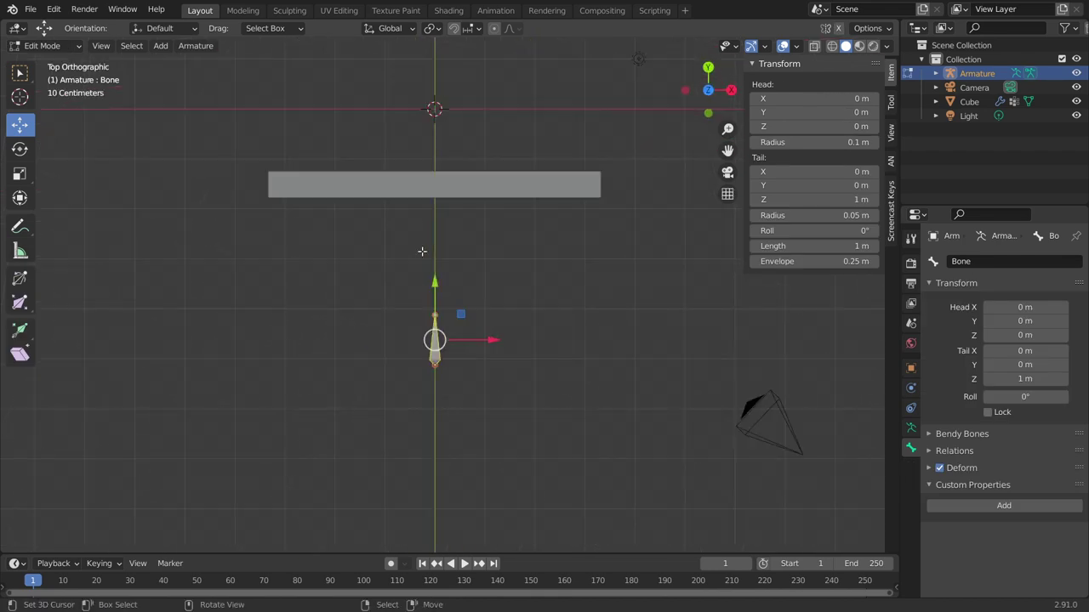
pyautogui.hotkey('shift', 'd')
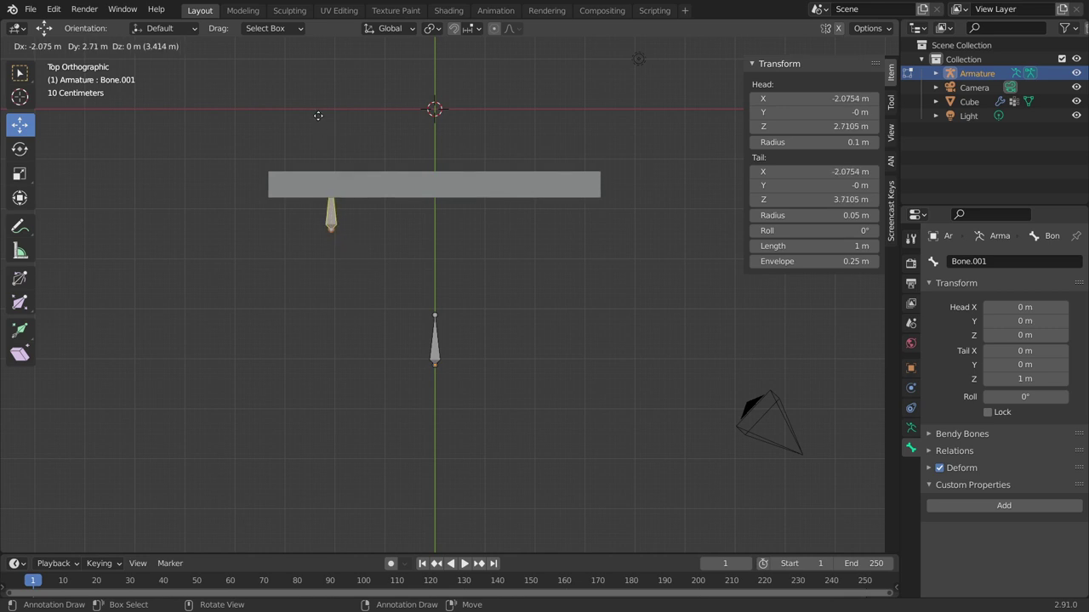
pyautogui.click(334, 49)
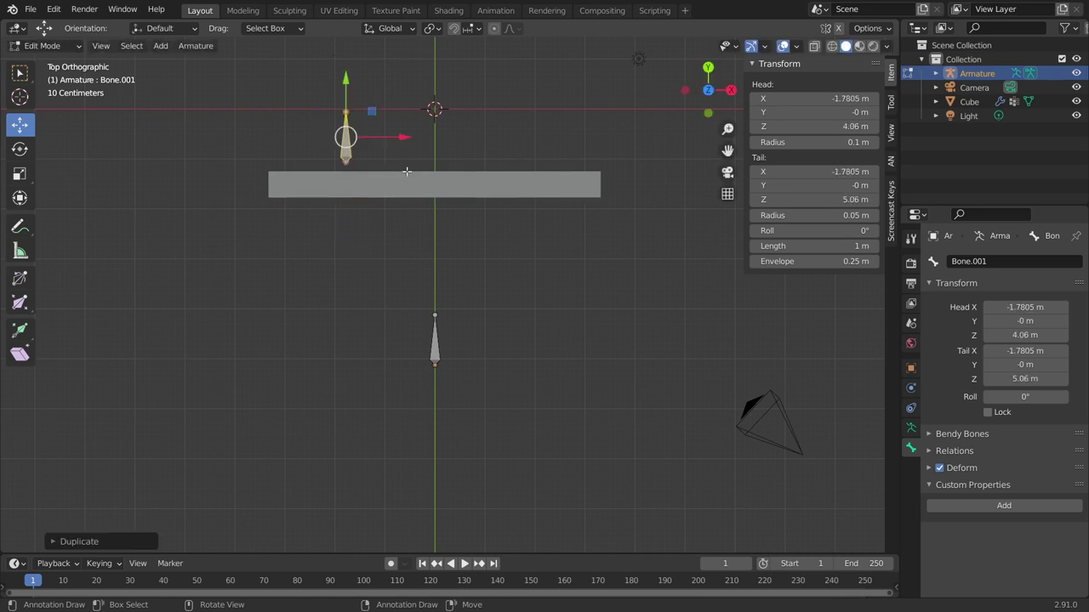
pyautogui.write('r-9')
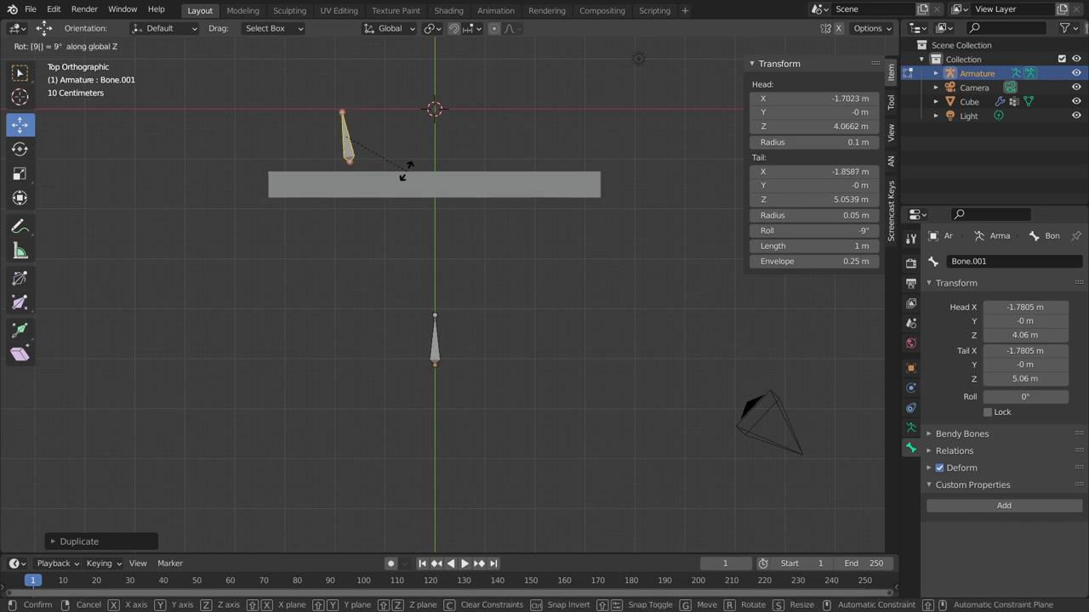
pyautogui.write('0')
pyautogui.press('Return')
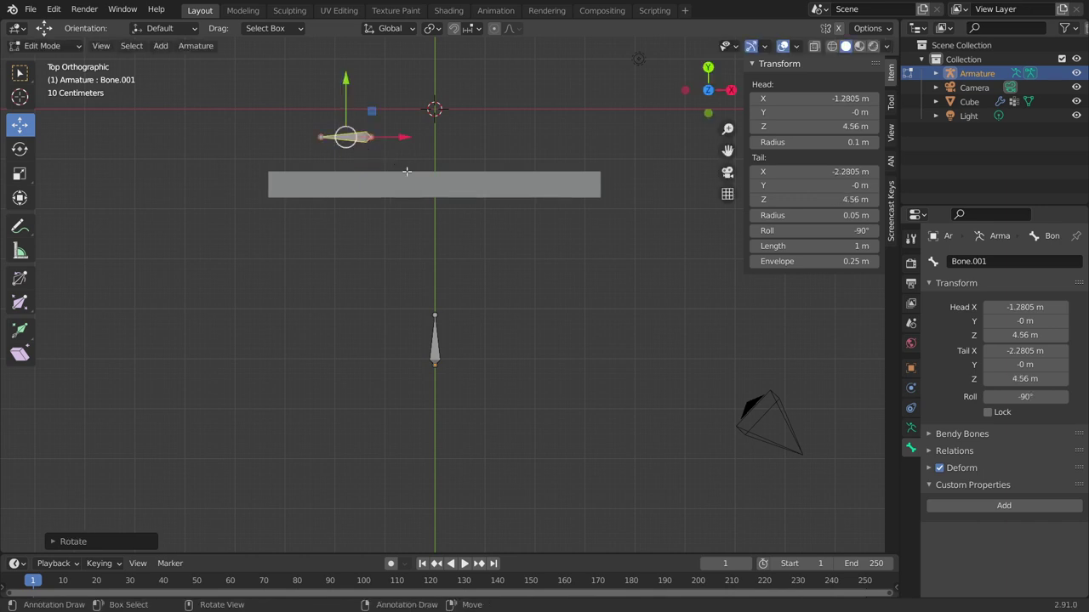
# Step: Duplicate the horizontal bone and move Bone.001's head onto the slab's centre line
pyautogui.hotkey('shift', 'd')
pyautogui.click(613, 146)
pyautogui.click(344, 137)
pyautogui.press('g')
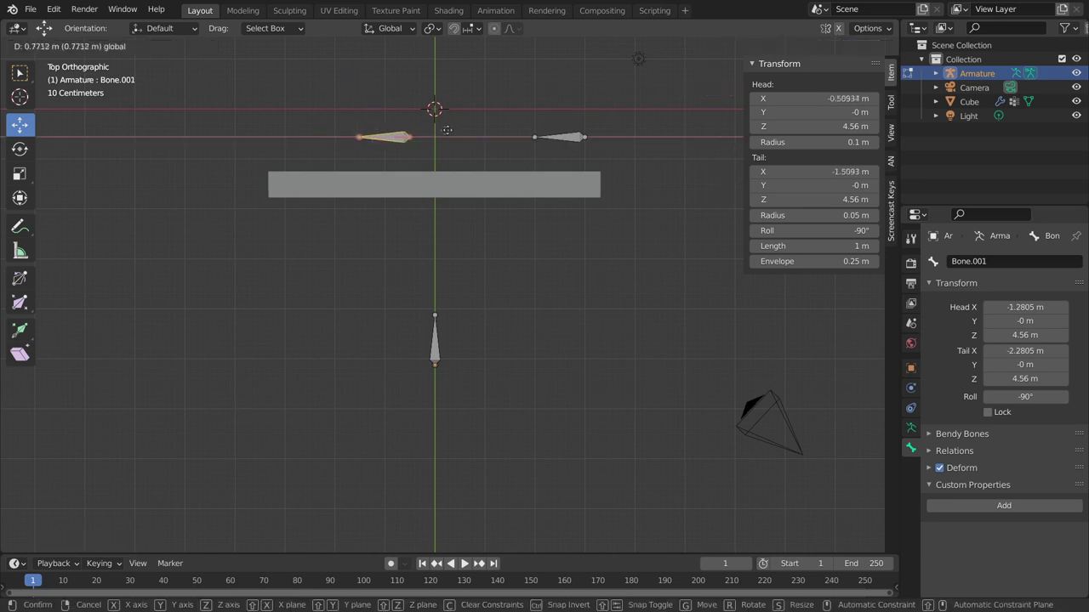
pyautogui.click(470, 129)
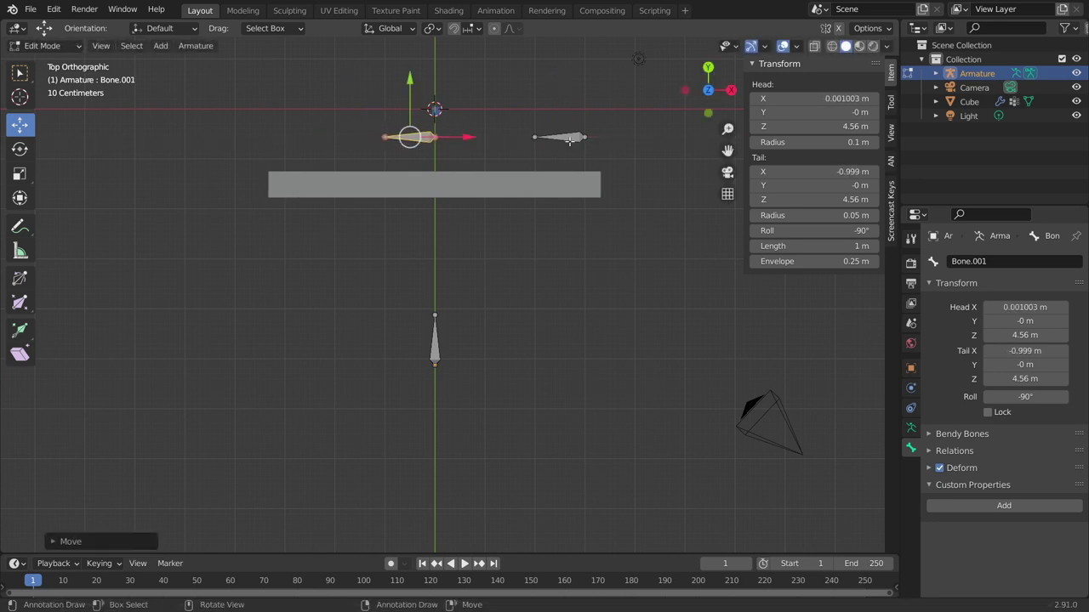
# Step: Rotate Bone.002 so it points outward in the opposite direction
pyautogui.click(569, 141)
pyautogui.press('r')
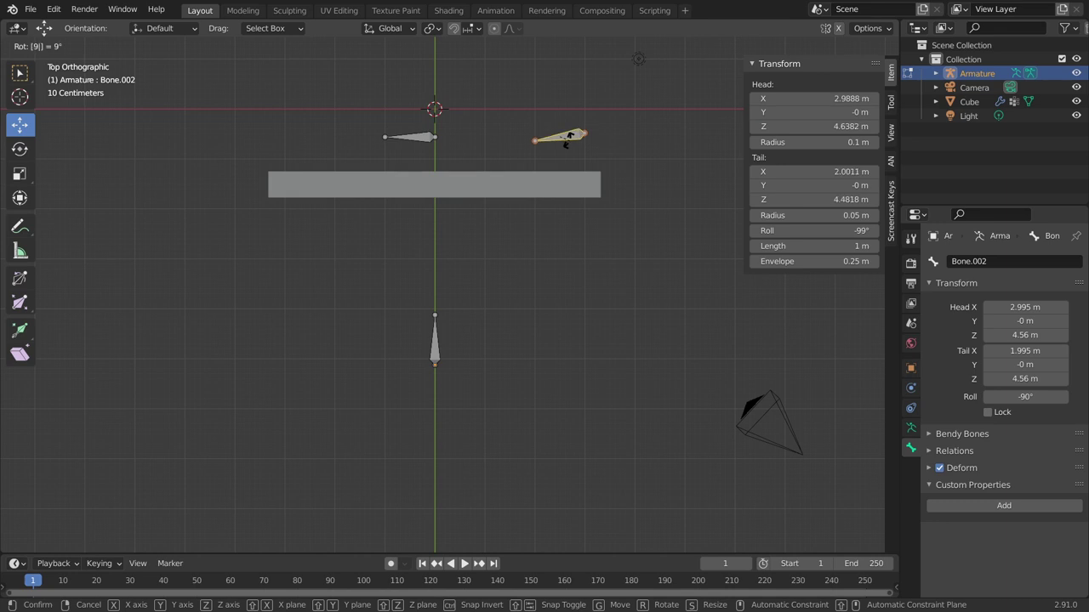
pyautogui.press('0')
pyautogui.press('Return')
pyautogui.press('r')
pyautogui.press('9')
pyautogui.press('0')
pyautogui.press('Return')
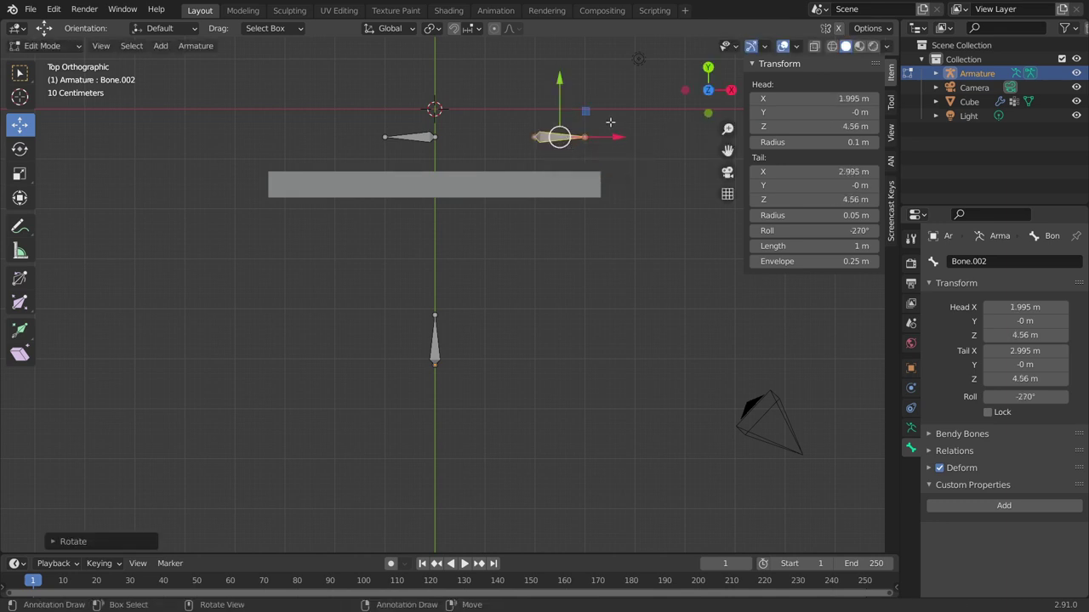
# Step: Slide Bone.002's head onto the centre line where the two bones meet
pyautogui.moveTo(621, 137); pyautogui.dragTo(522, 142)
pyautogui.scroll(1, 522, 142)
pyautogui.scroll(3, 522, 142)
pyautogui.keyDown('shift'); pyautogui.moveTo(510, 139); pyautogui.dragTo(474, 236, button='middle'); pyautogui.keyUp('shift')
pyautogui.scroll(2, 460, 281)
pyautogui.scroll(1, 445, 335)
pyautogui.moveTo(565, 147); pyautogui.dragTo(547, 146)
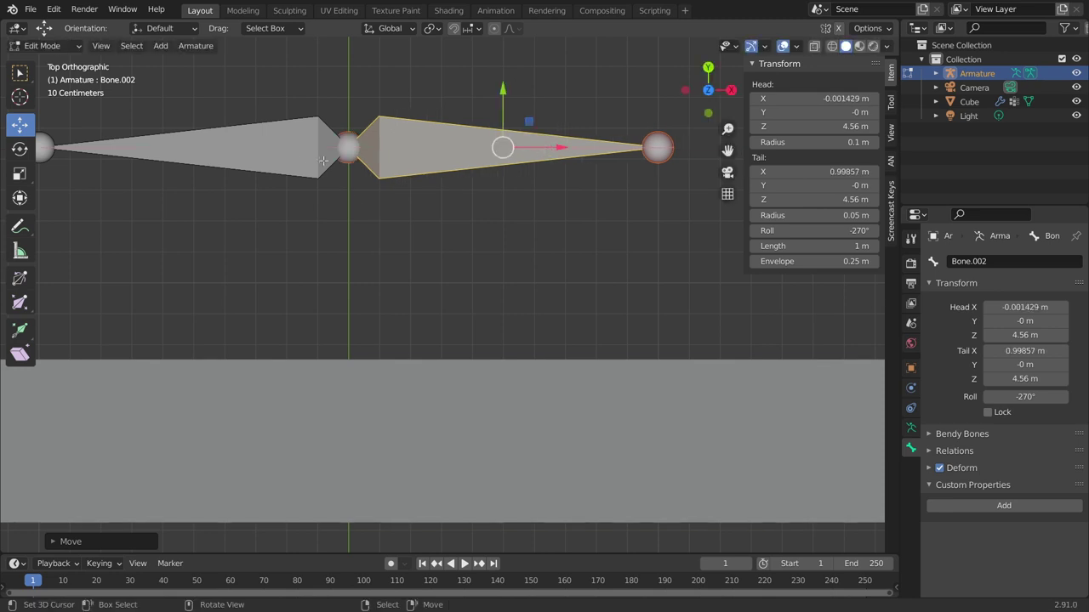
pyautogui.press('[')
# Step: Lower both horizontal bones along Z to 3.4981 m, viewed in wireframe
pyautogui.keyDown('shift'); pyautogui.click(410, 148); pyautogui.keyUp('shift')
pyautogui.scroll(-2, 476, 306)
pyautogui.scroll(-3, 418, 272)
pyautogui.press('g')
pyautogui.press('z')
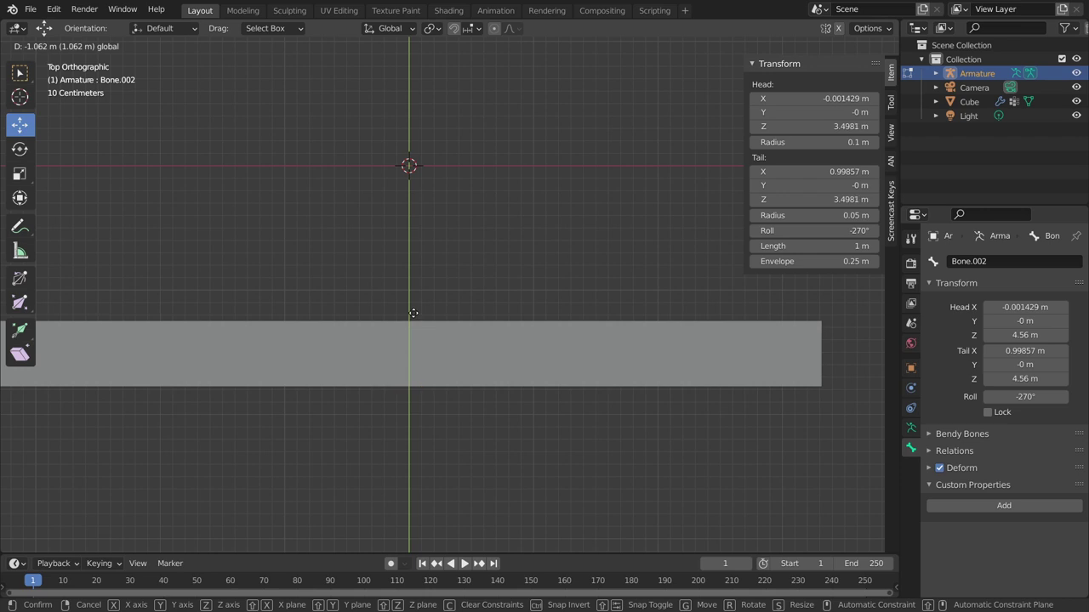
pyautogui.click(412, 315)
pyautogui.moveTo(412, 315)
pyautogui.mouseDown(button='middle')
pyautogui.moveTo(402, 329)
pyautogui.moveTo(411, 320)
pyautogui.mouseUp(button='middle')
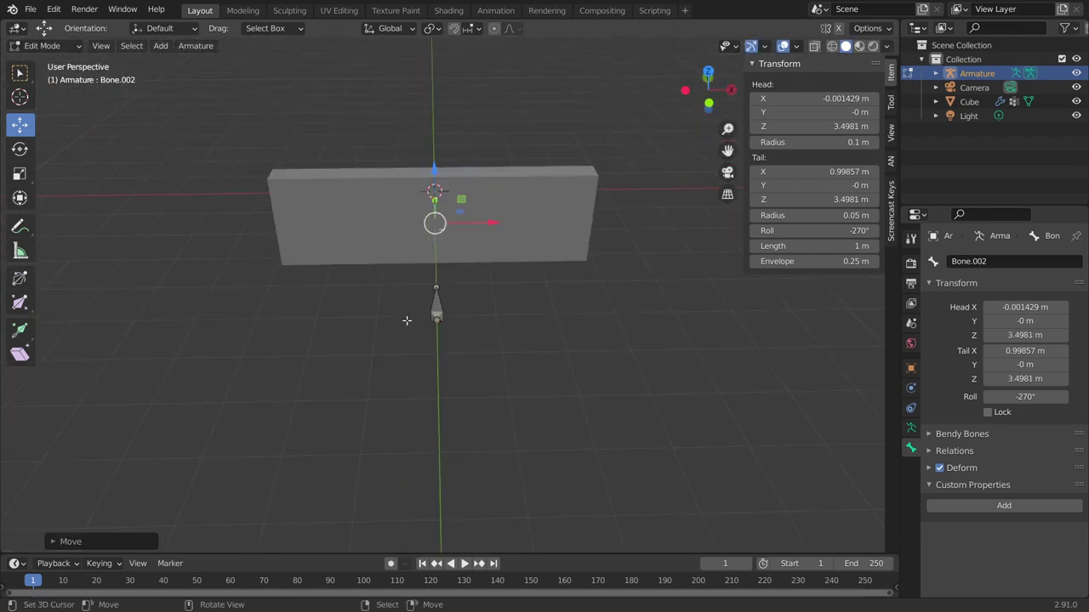
pyautogui.hotkey('shift', 'z')
pyautogui.scroll(3, 511, 266)
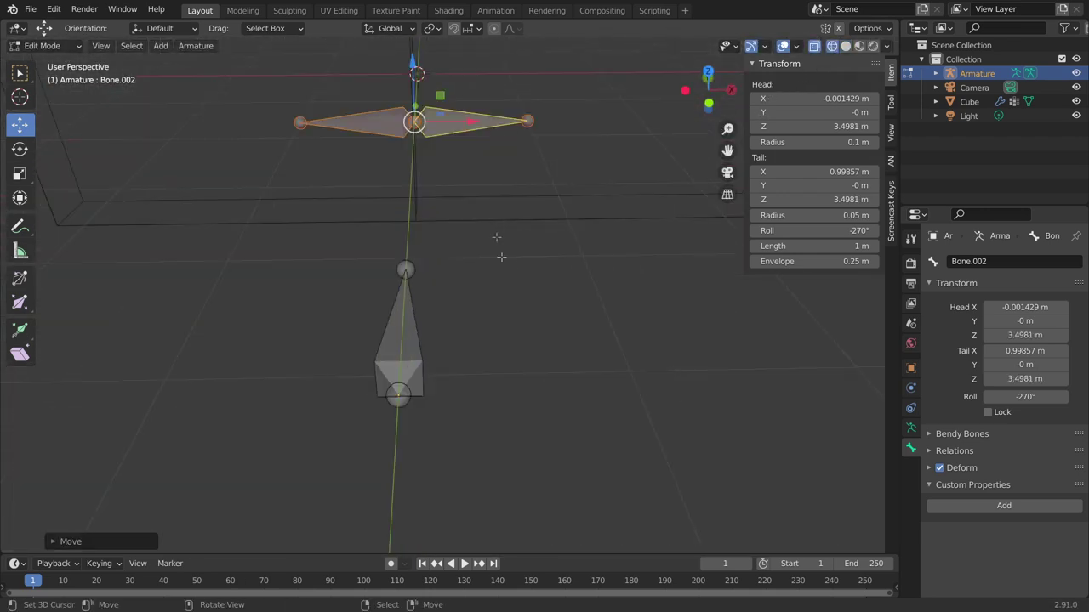
pyautogui.moveTo(505, 257); pyautogui.dragTo(491, 281, button='middle')
pyautogui.scroll(-2, 486, 275)
pyautogui.scroll(-2, 510, 307)
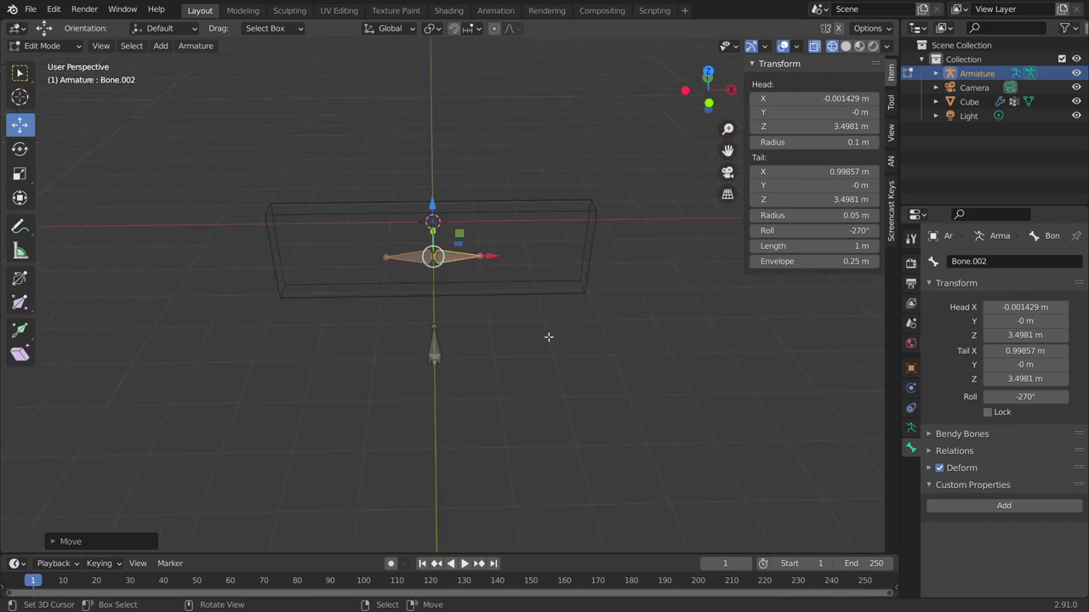
# Step: Clear the parent of the horizontal door bone Bone.002
pyautogui.click(433, 345)
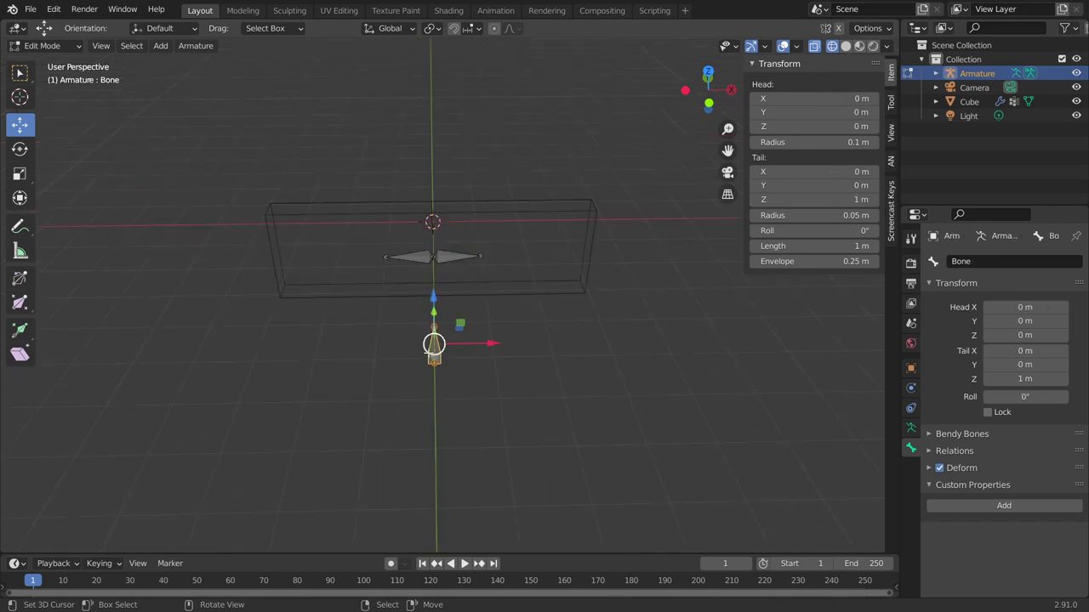
pyautogui.scroll(3, 429, 340)
pyautogui.click(387, 209)
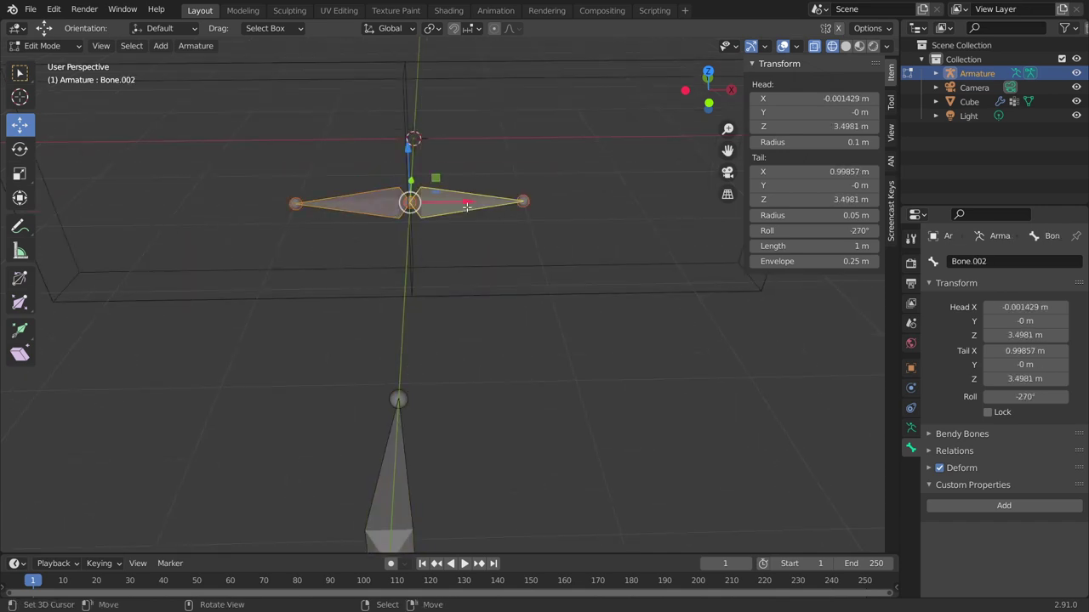
pyautogui.hotkey('alt', 'p')
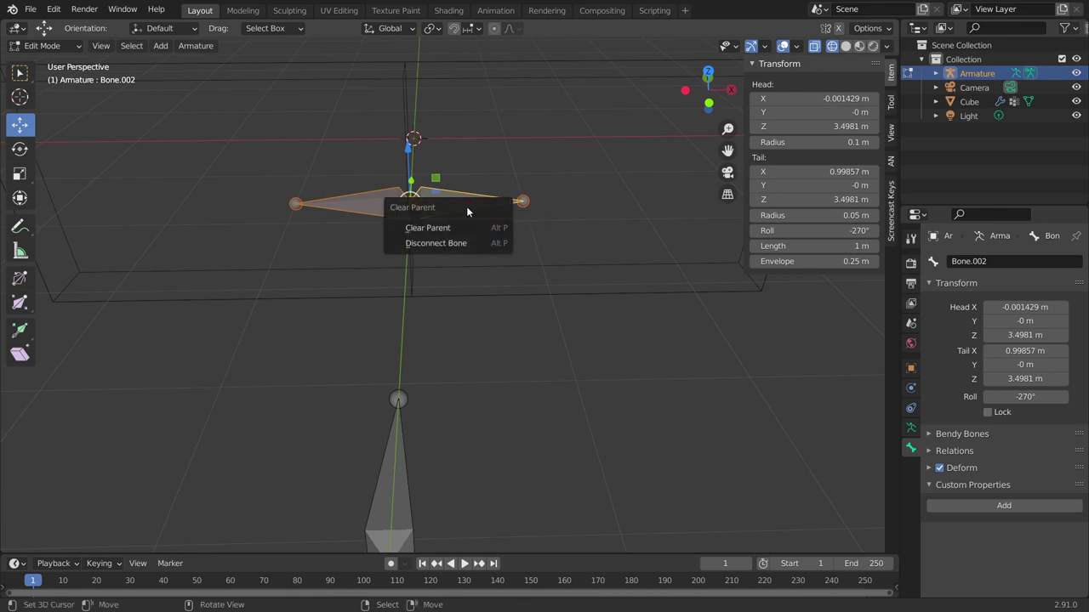
pyautogui.click(452, 224)
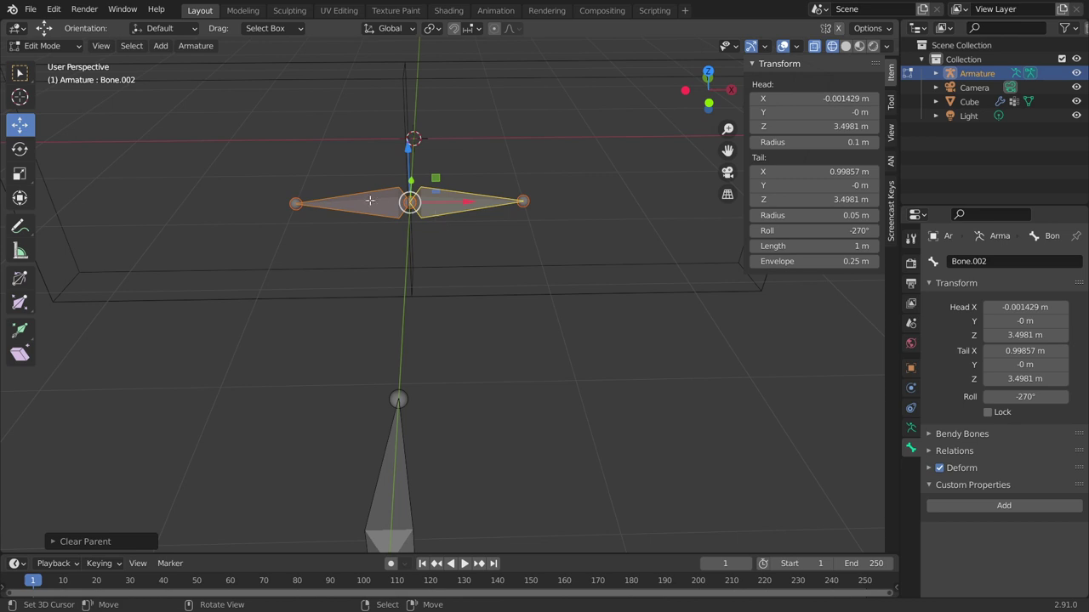
# Step: Deselect all bones and switch the armature to Object Mode
pyautogui.scroll(-4, 377, 237)
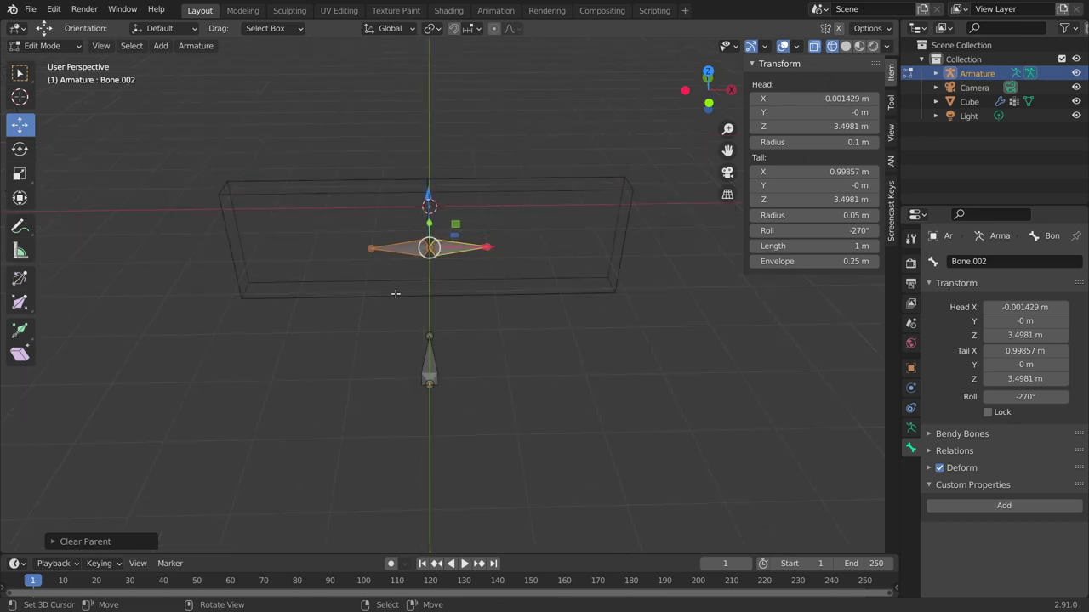
pyautogui.click(382, 211)
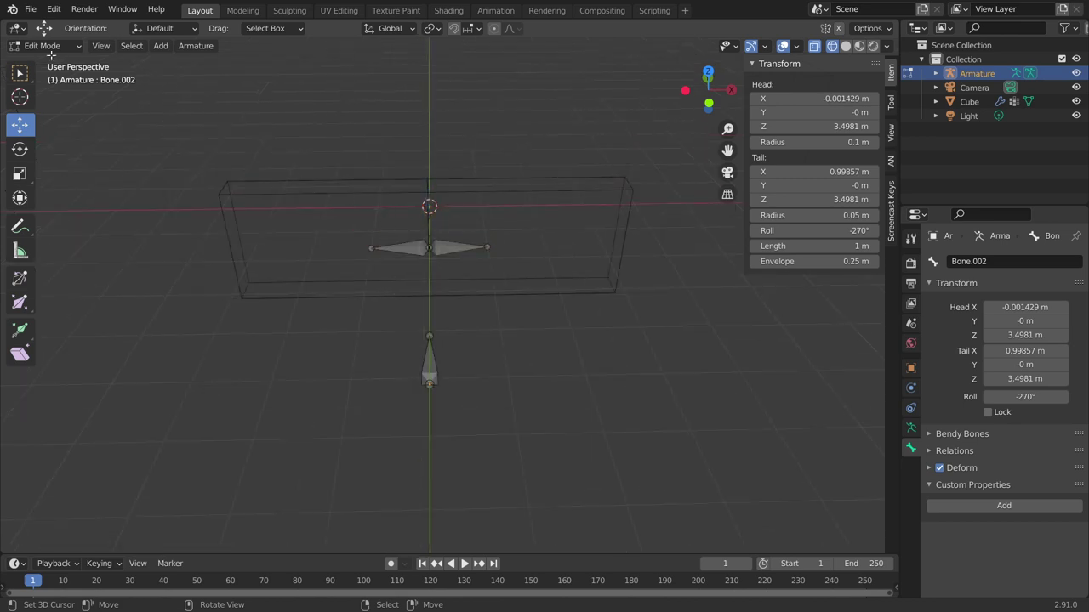
pyautogui.click(48, 46)
pyautogui.click(41, 64)
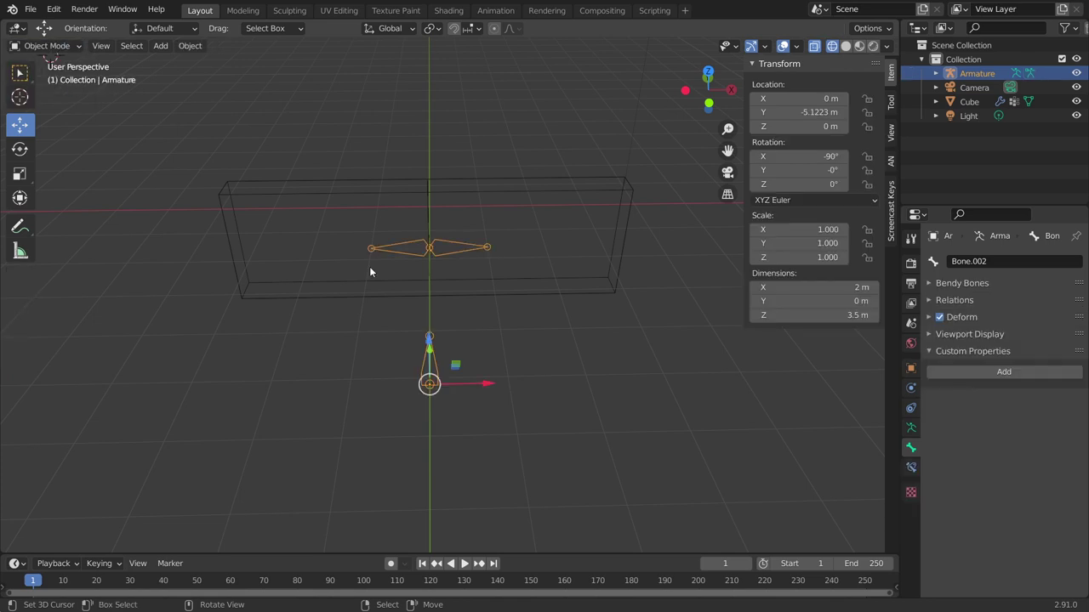
# Step: Parent the Cube slab to the armature with automatic weights, then enter Pose Mode
pyautogui.click(348, 183)
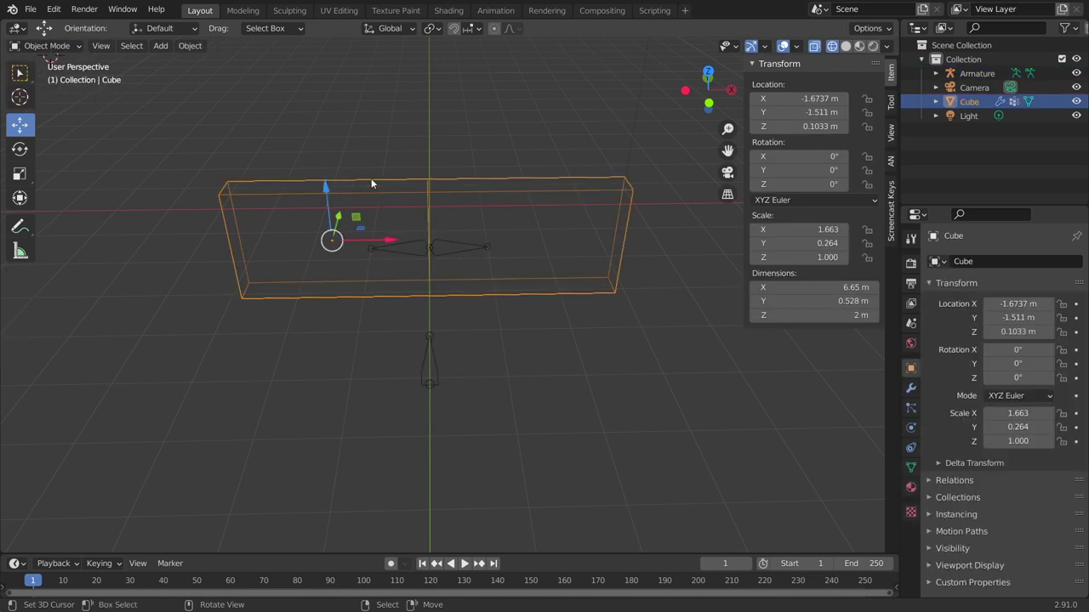
pyautogui.keyDown('shift'); pyautogui.click(466, 248); pyautogui.keyUp('shift')
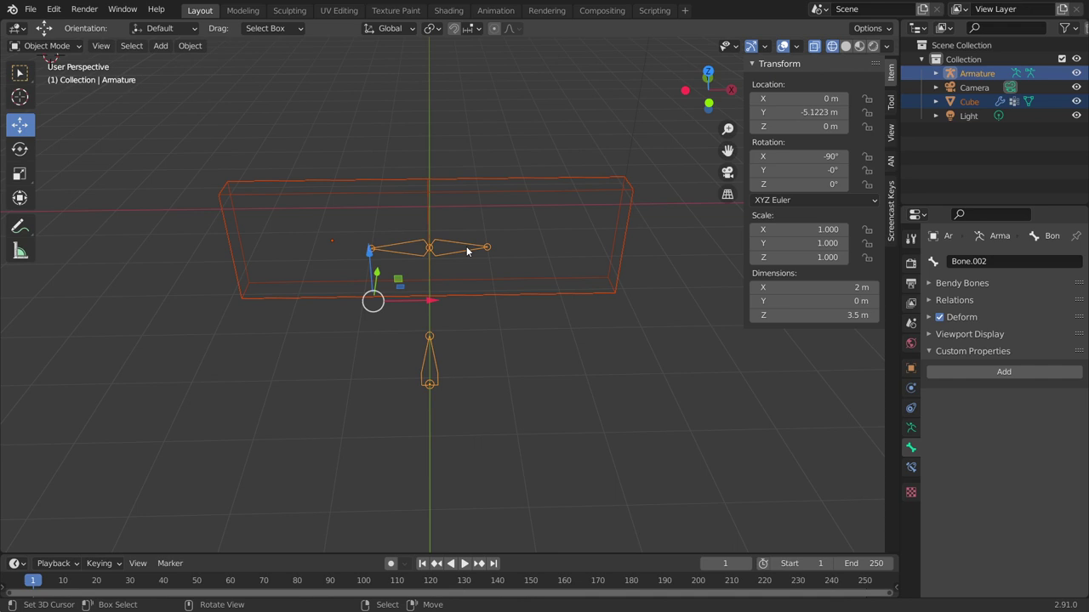
pyautogui.hotkey('ctrl', 'p')
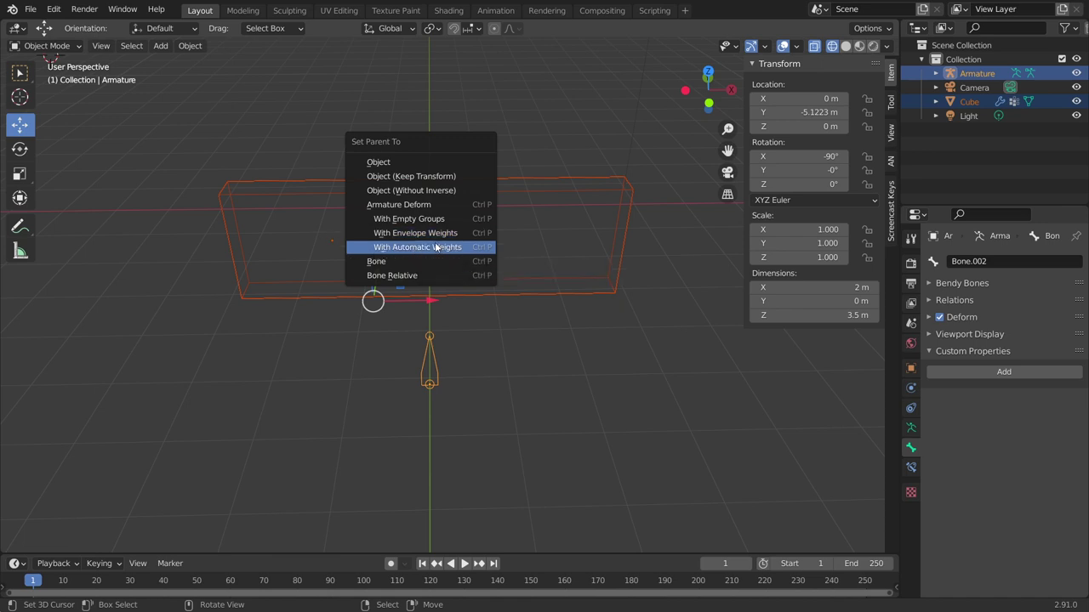
pyautogui.click(434, 247)
pyautogui.click(47, 45)
pyautogui.click(44, 99)
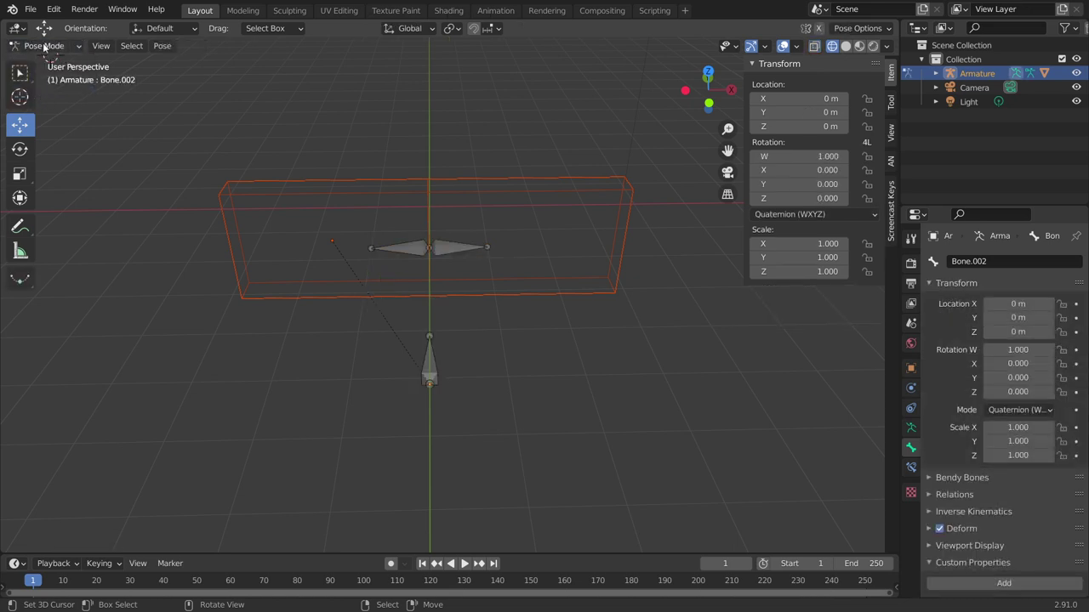
# Step: Test-move the left door bone Bone.001 in solid shading, then undo it
pyautogui.click(424, 248)
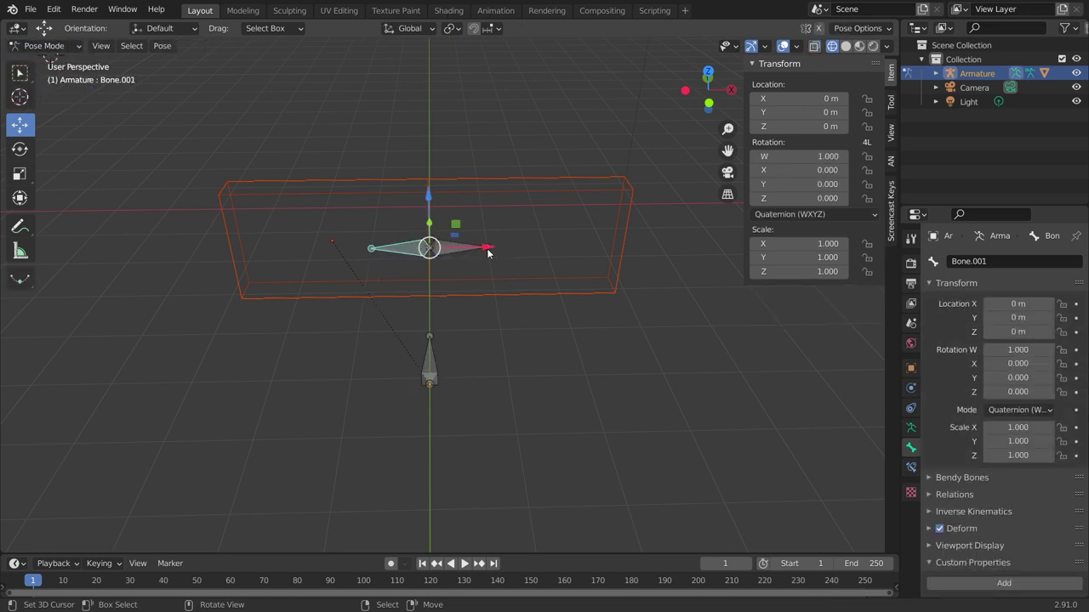
pyautogui.click(846, 46)
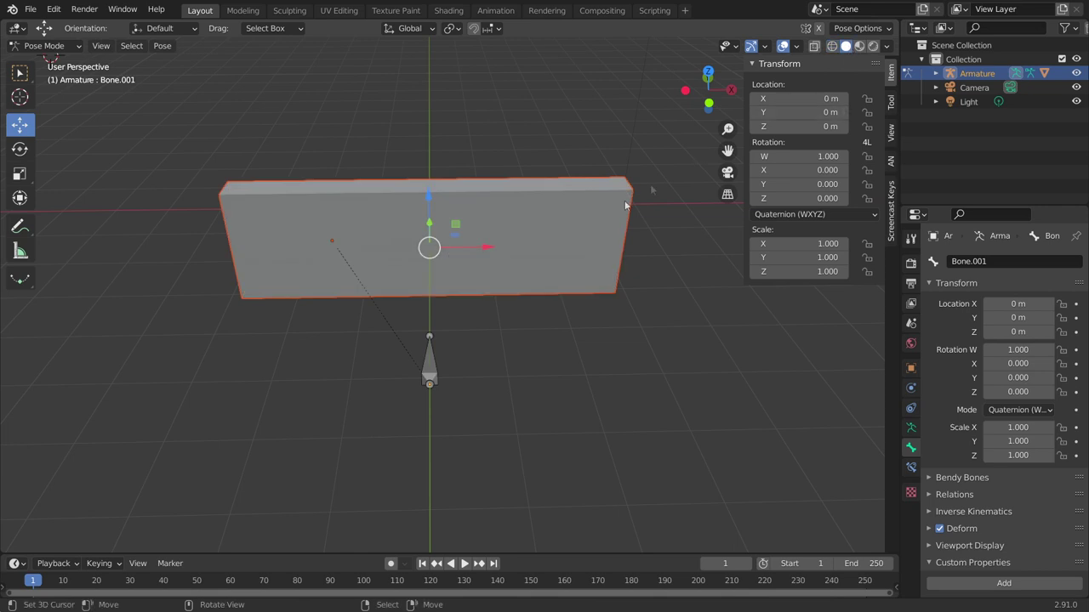
pyautogui.moveTo(491, 246); pyautogui.dragTo(436, 245)
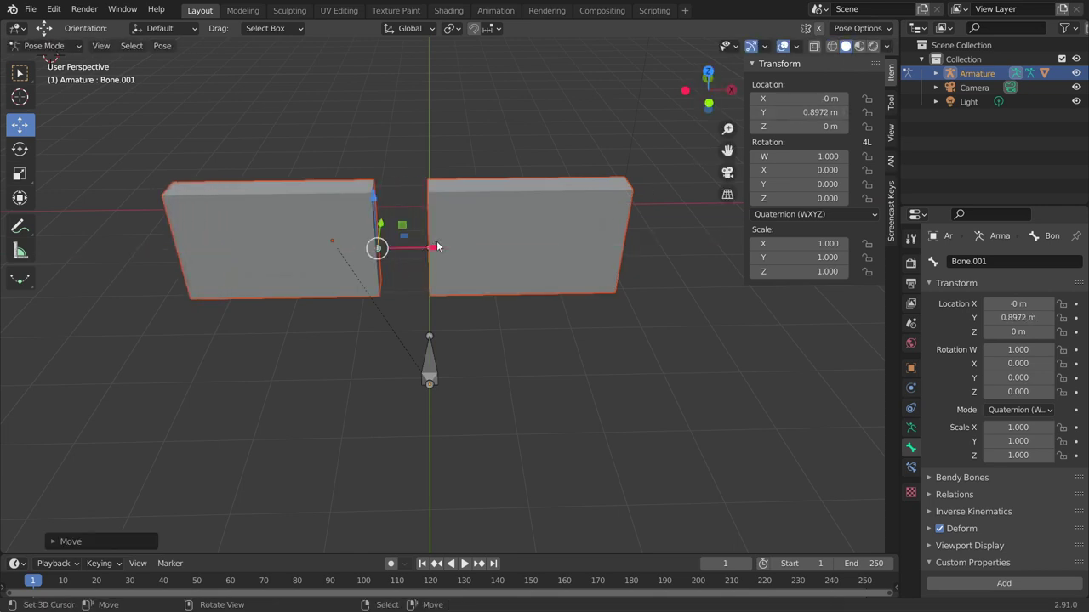
pyautogui.hotkey('ctrl', 'z')
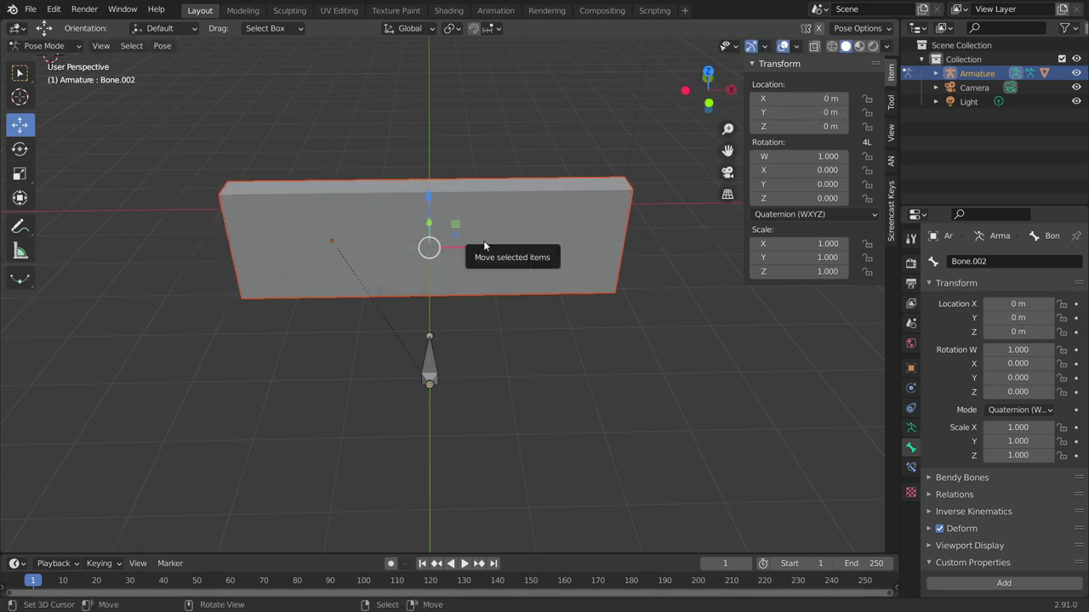
# Step: Test-open the right door with Bone.002, clear the pose, and enter Edit Mode
pyautogui.hotkey('shift', 'z')
pyautogui.scroll(3, 483, 240)
pyautogui.click(494, 223)
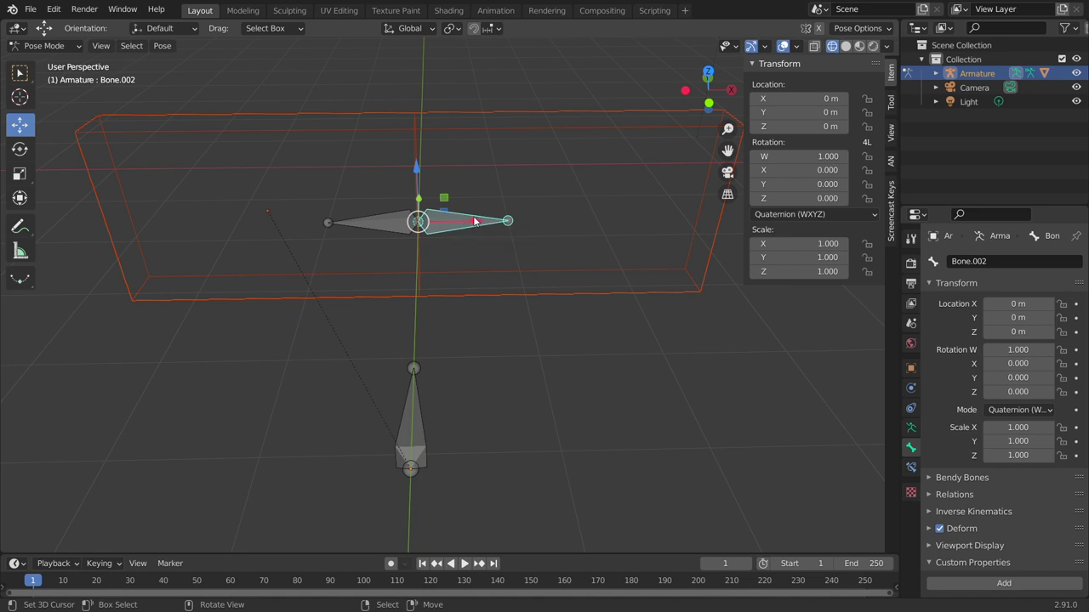
pyautogui.moveTo(479, 222); pyautogui.dragTo(587, 196)
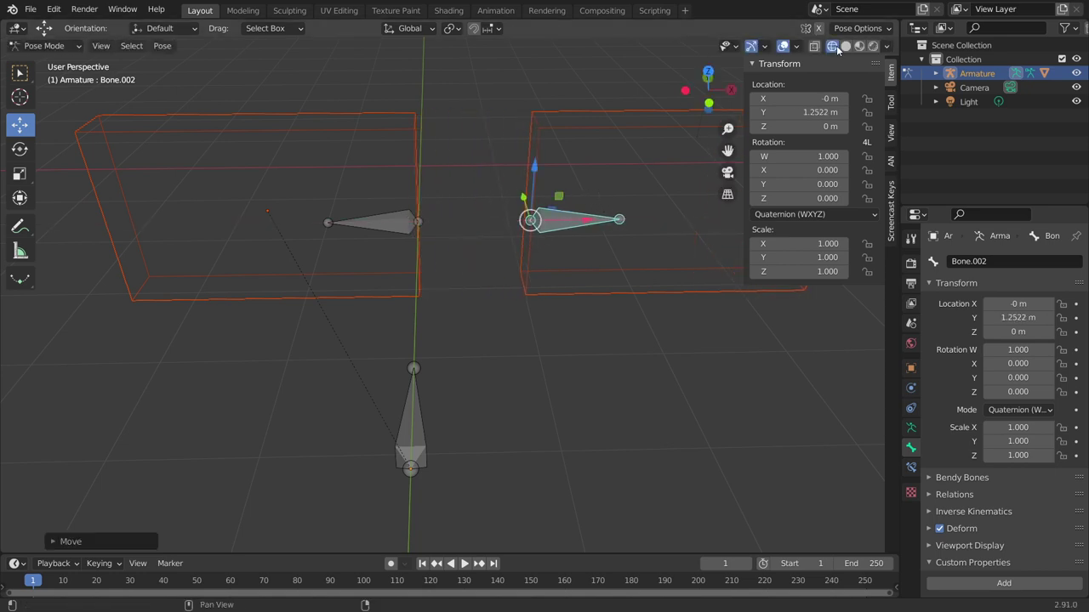
pyautogui.hotkey('shift', 'z')
pyautogui.press('g')
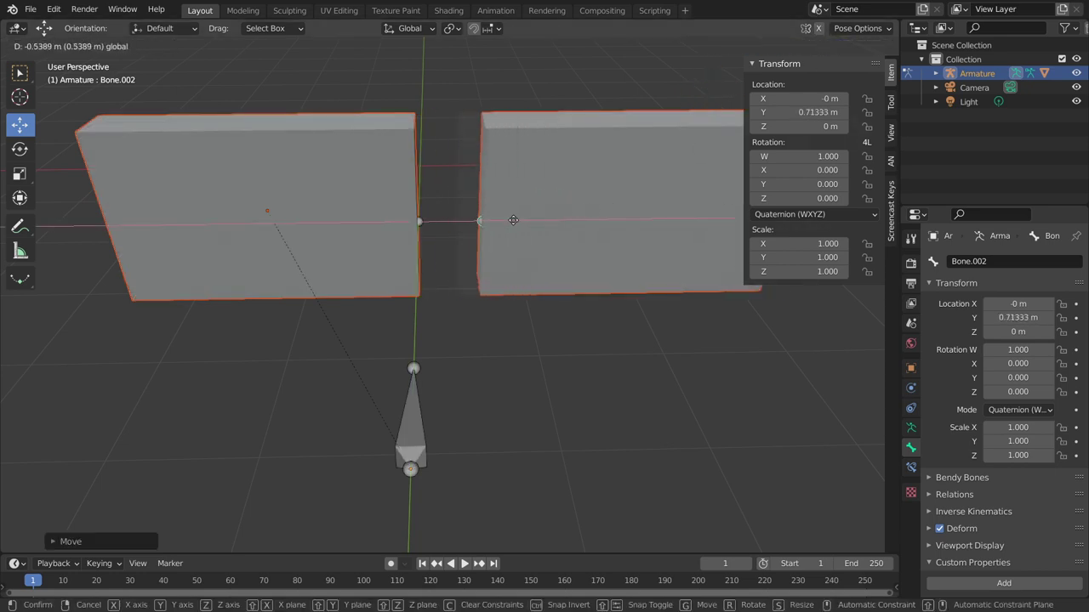
pyautogui.rightClick(509, 224)
pyautogui.hotkey('alt', 'g')
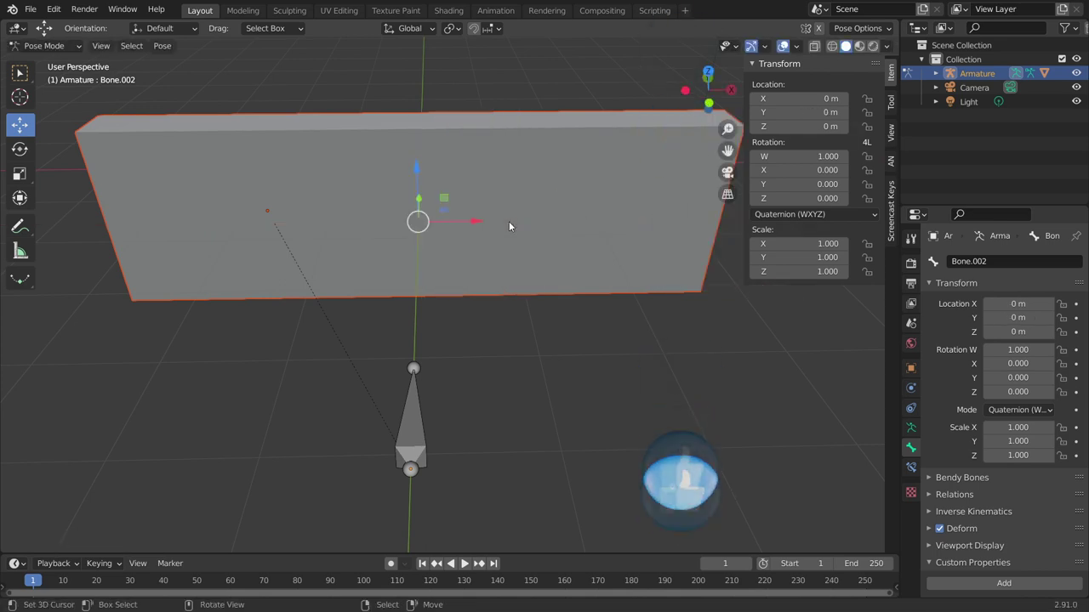
pyautogui.press('Tab')
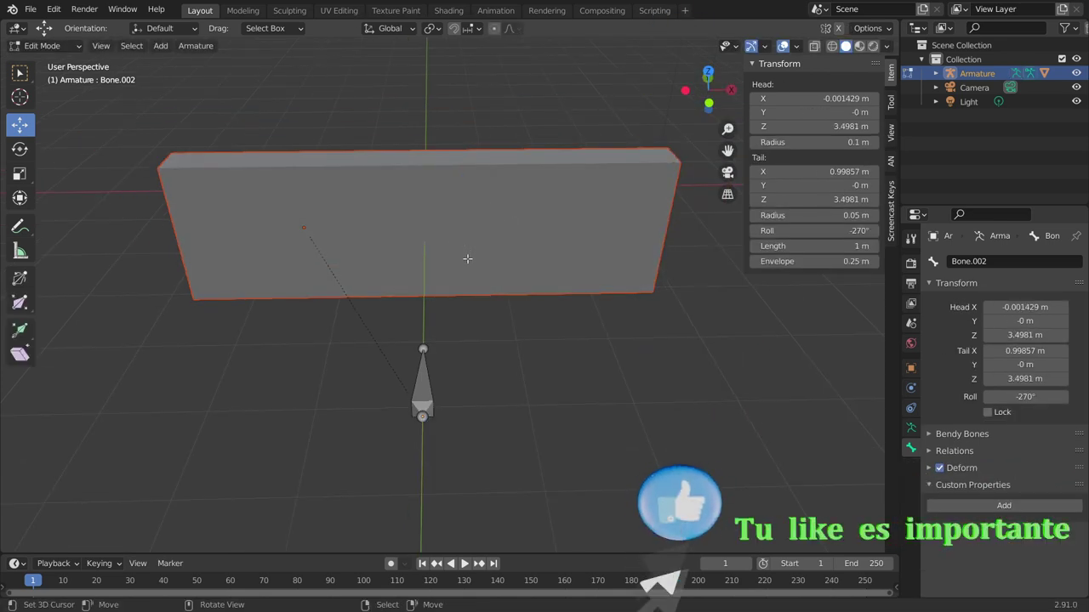
# Step: Select the base bone 'Bone' at the origin, orbiting to look down on the slab
pyautogui.moveTo(450, 316)
pyautogui.mouseDown(button='middle')
pyautogui.moveTo(455, 289)
pyautogui.moveTo(377, 329)
pyautogui.mouseUp(button='middle')
pyautogui.scroll(-2, 456, 289)
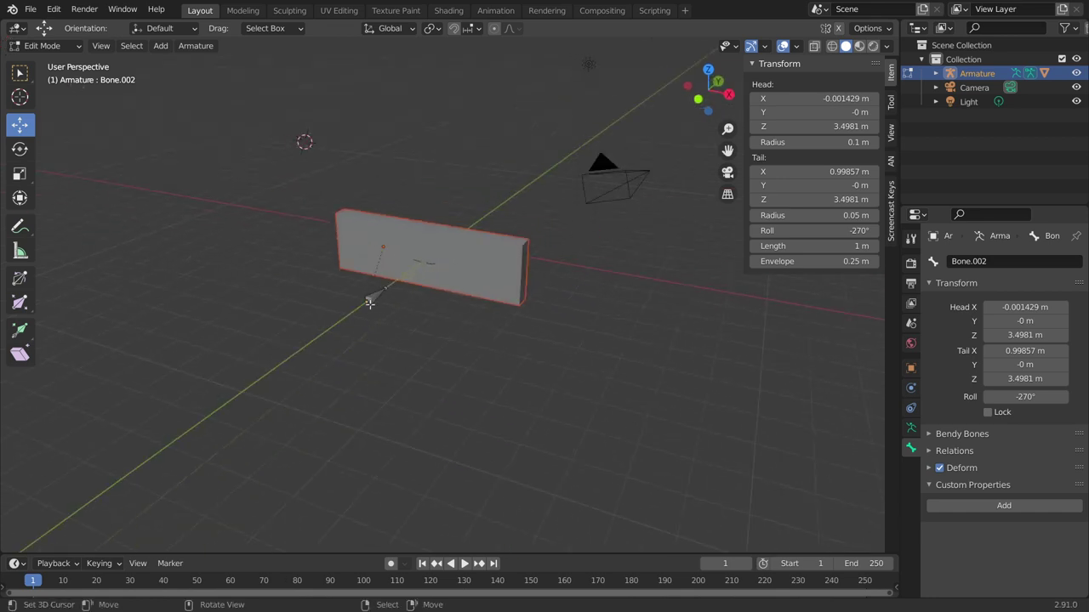
pyautogui.click(369, 301)
pyautogui.scroll(2, 428, 413)
pyautogui.moveTo(428, 413)
pyautogui.mouseDown(button='middle')
pyautogui.moveTo(462, 303)
pyautogui.moveTo(363, 165)
pyautogui.mouseUp(button='middle')
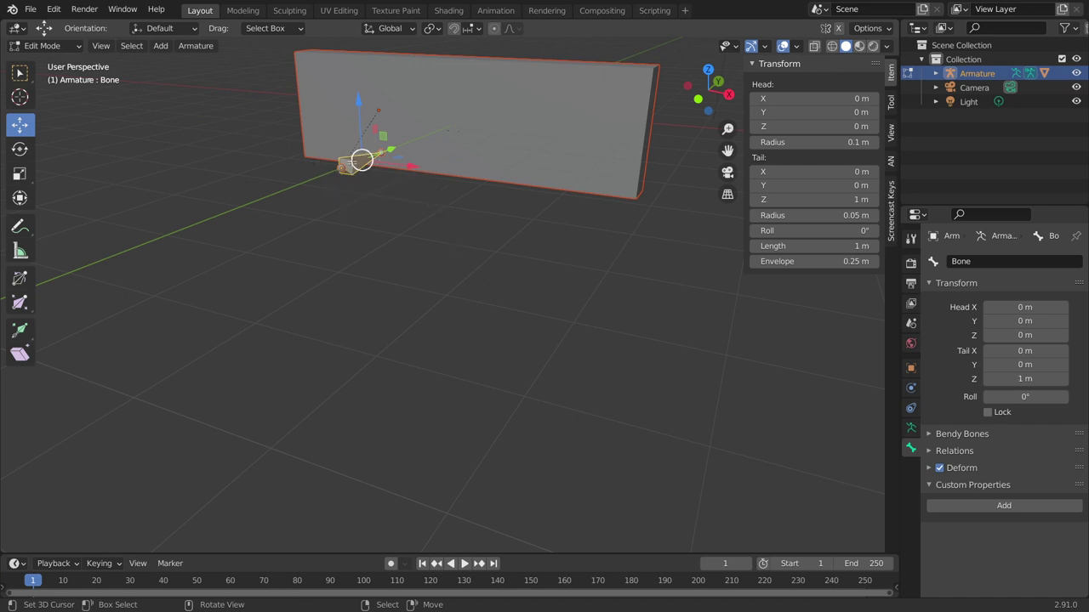
pyautogui.moveTo(588, 247); pyautogui.dragTo(629, 272, button='middle')
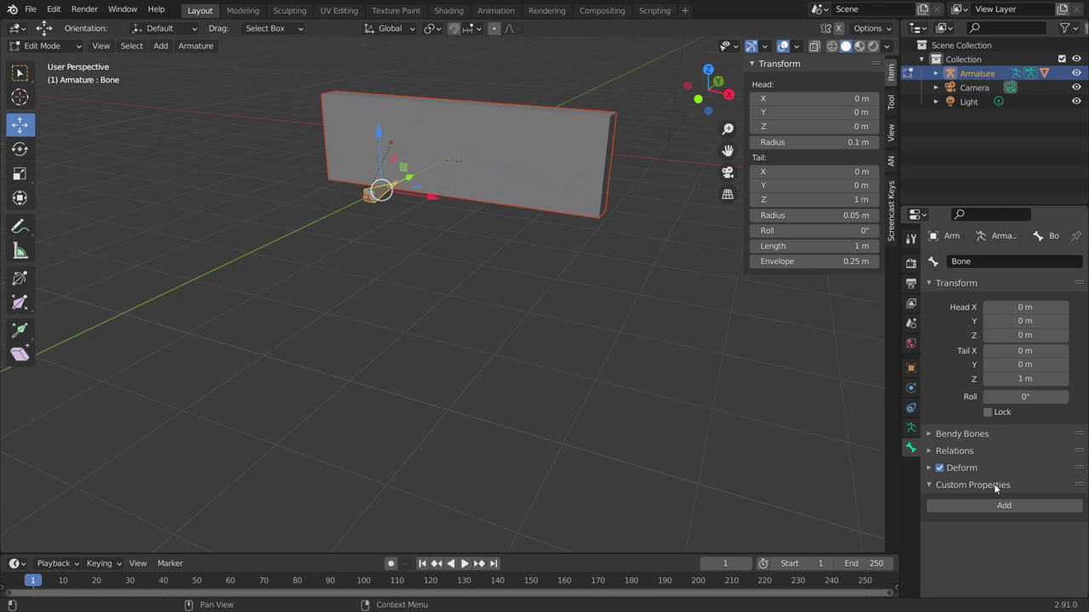
# Step: Add an 'APERTURA PUERTA' custom property to the base bone, then switch to Pose Mode
pyautogui.click(999, 506)
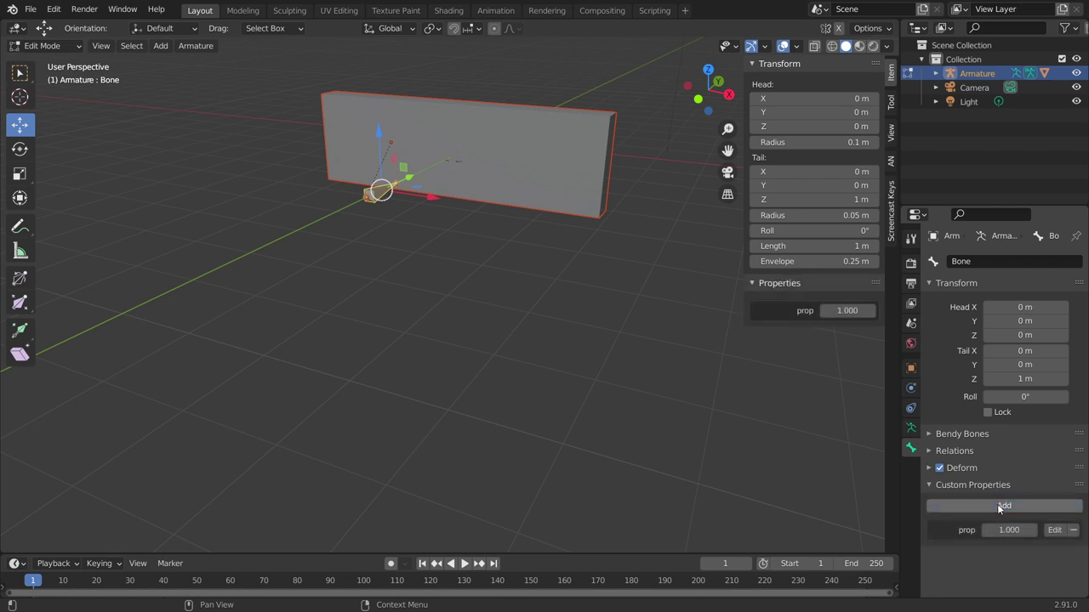
pyautogui.click(1055, 530)
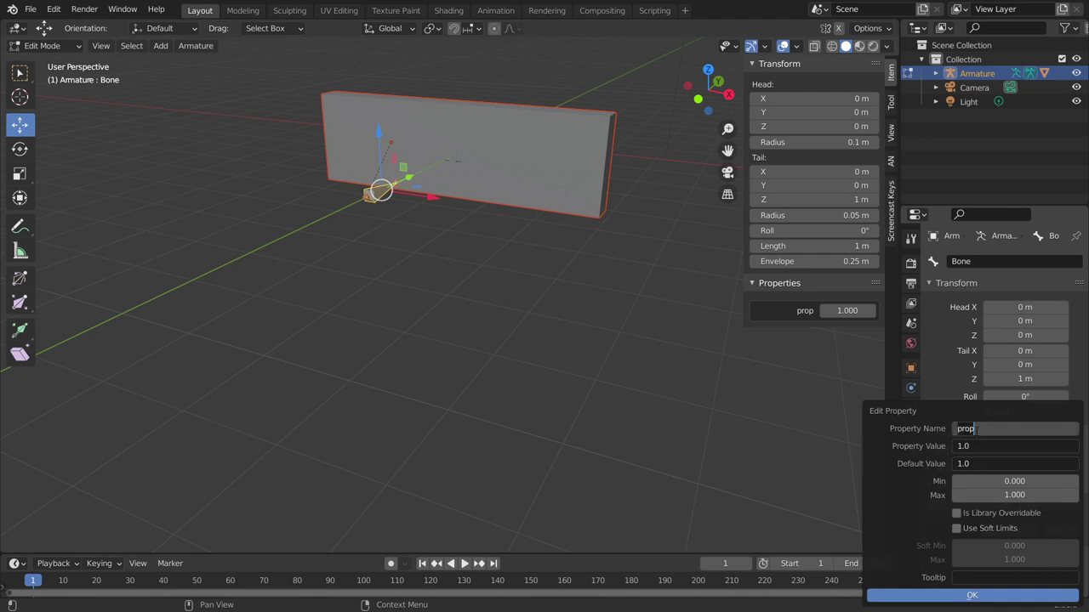
pyautogui.press('BackSpace')
pyautogui.write('APERTURA PUER')
pyautogui.write('TA')
pyautogui.press('Return')
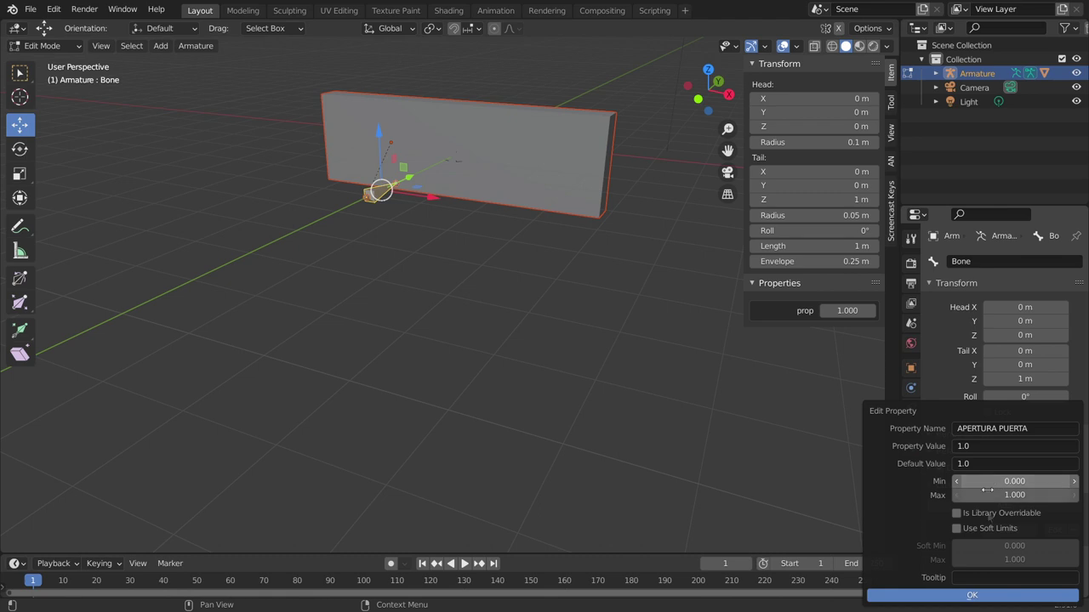
pyautogui.click(959, 596)
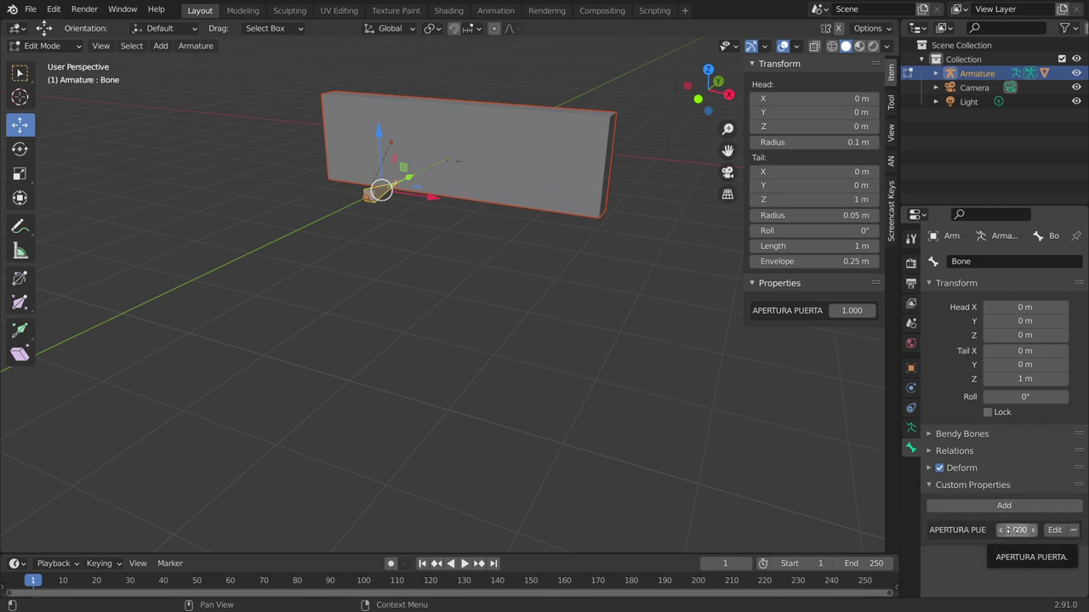
pyautogui.click(61, 45)
pyautogui.click(47, 93)
# Step: Add a custom property to the pose bone and rename it from prop to 'APERUTA PUERTA'
pyautogui.moveTo(56, 100); pyautogui.dragTo(256, 222, button='middle')
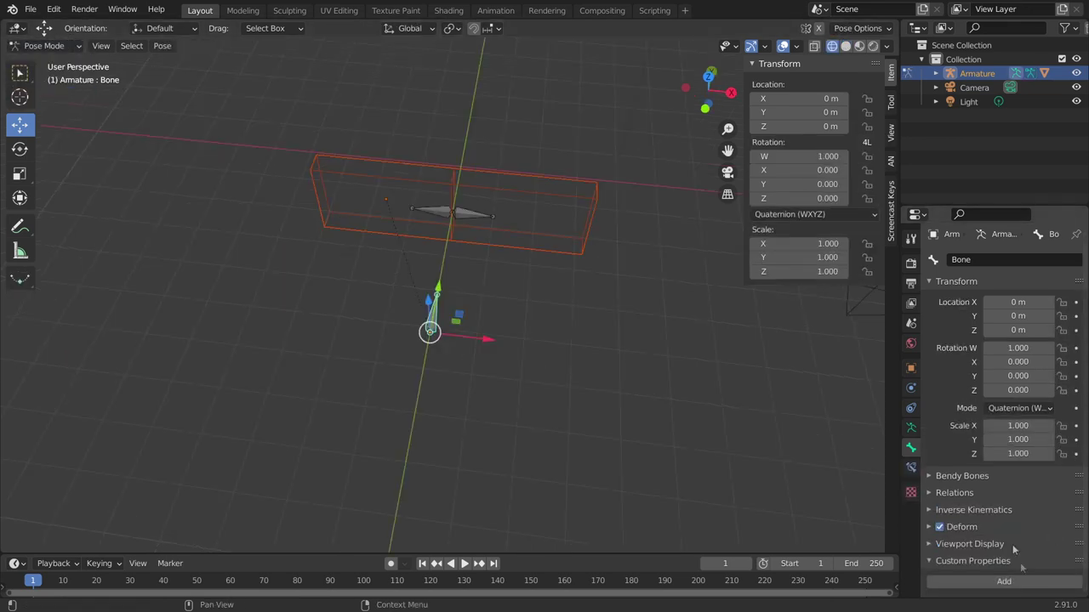
pyautogui.click(1003, 581)
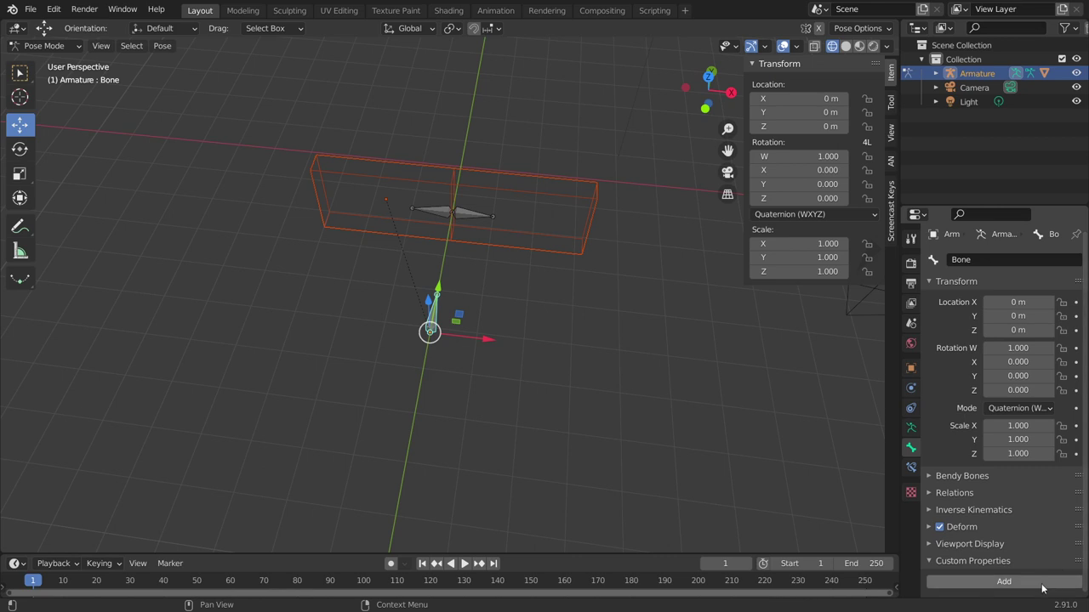
pyautogui.scroll(-1, 1003, 539)
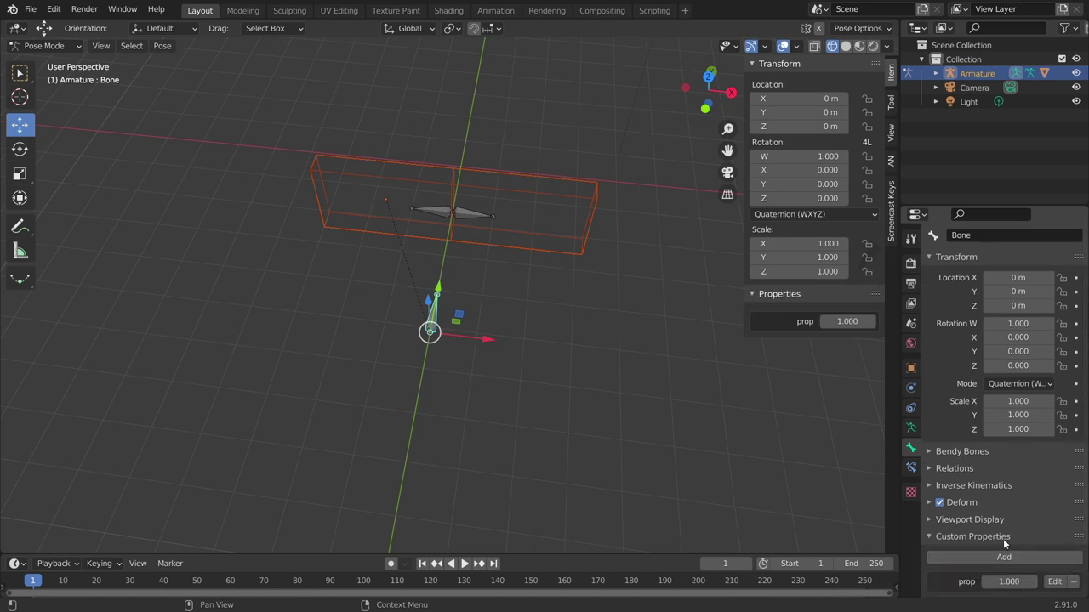
pyautogui.click(1055, 585)
pyautogui.click(975, 429)
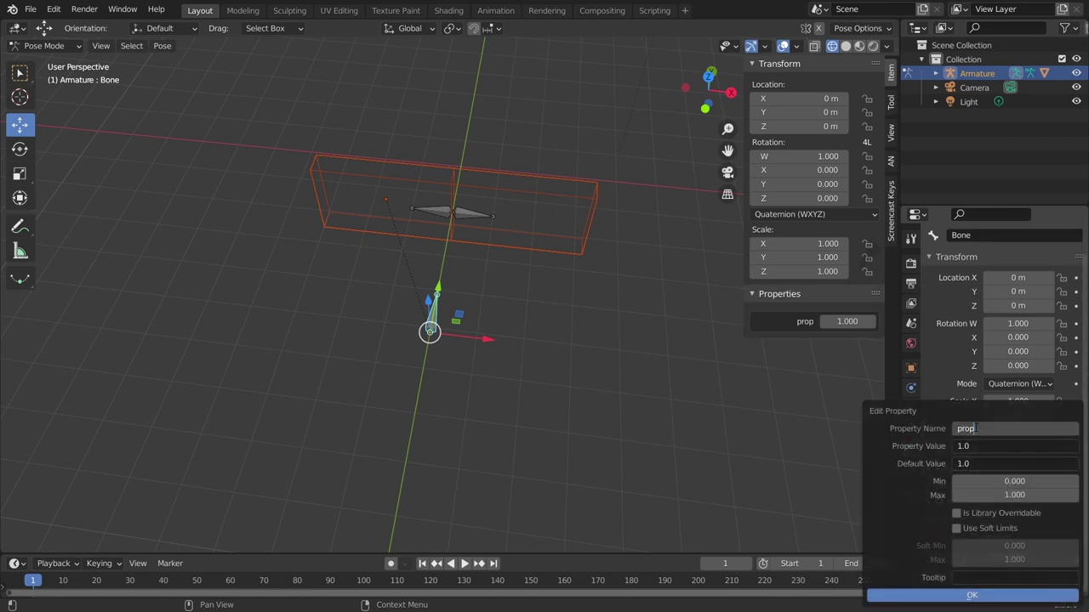
pyautogui.press('BackSpace')
pyautogui.write('APERUTA PUERTA')
pyautogui.press('Return')
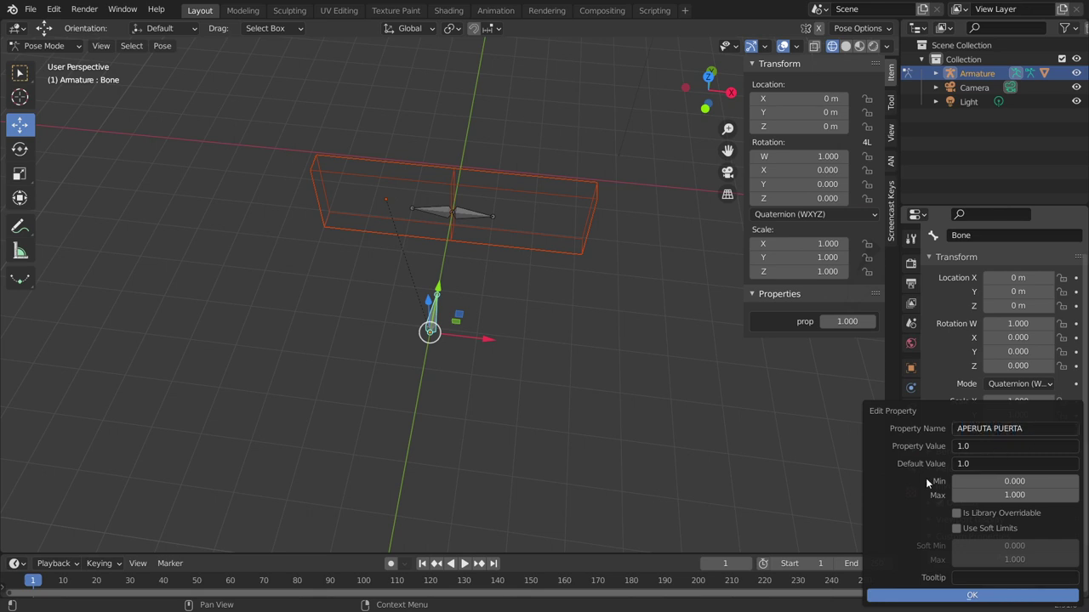
pyautogui.click(979, 597)
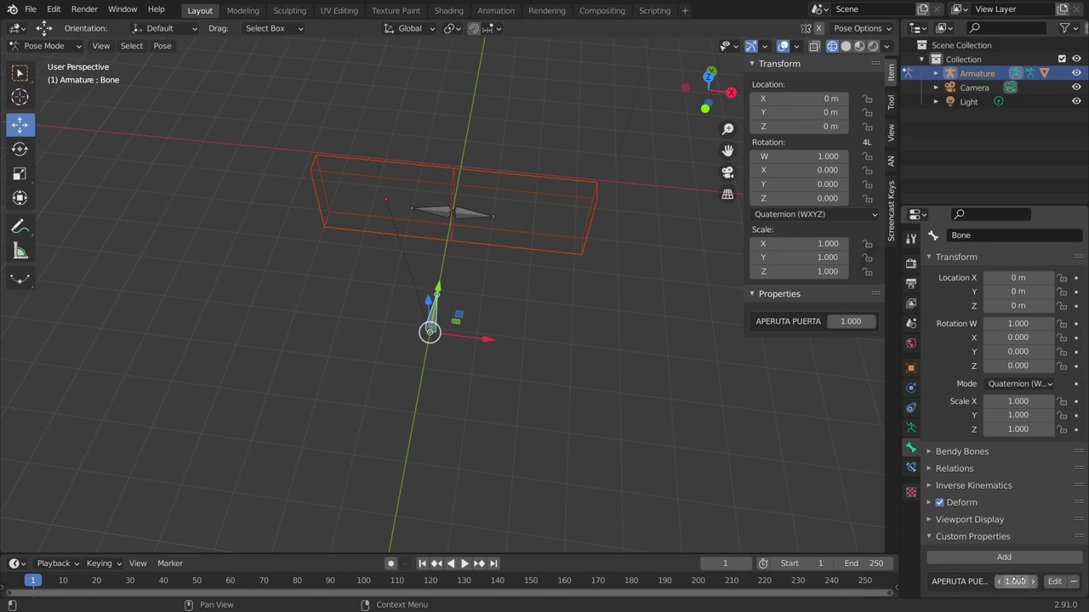
# Step: Copy the APERUTA PUERTA property's data path and select Bone.001
pyautogui.rightClick(1016, 581)
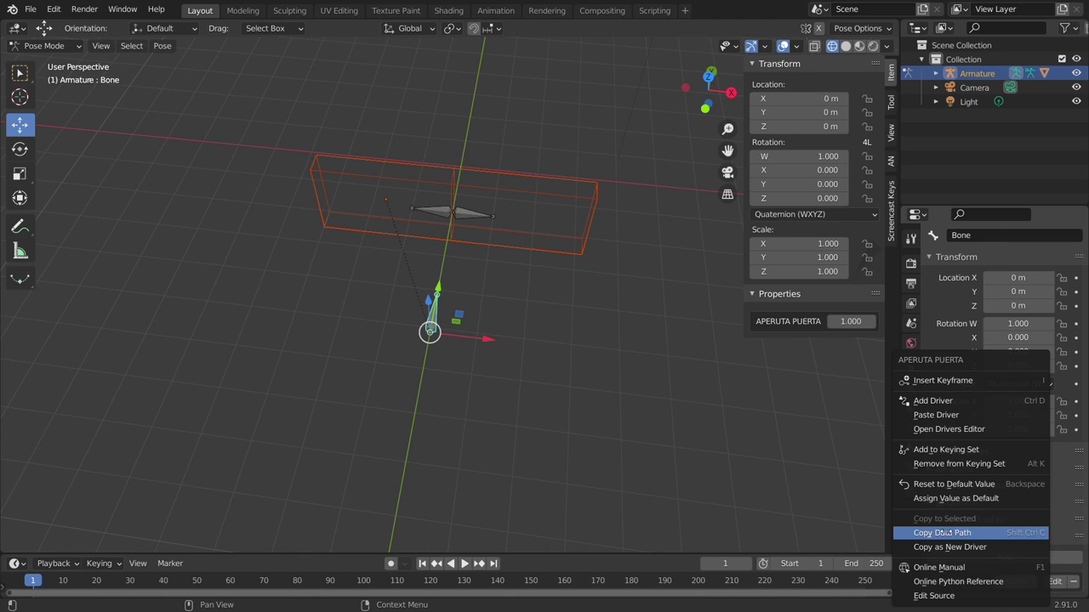
pyautogui.click(943, 533)
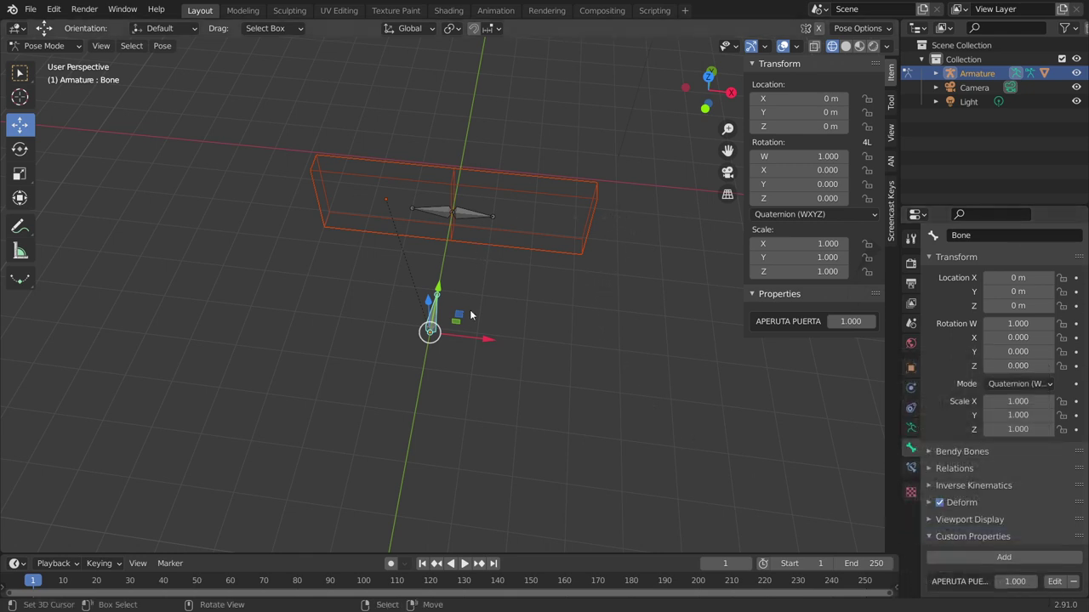
pyautogui.click(439, 218)
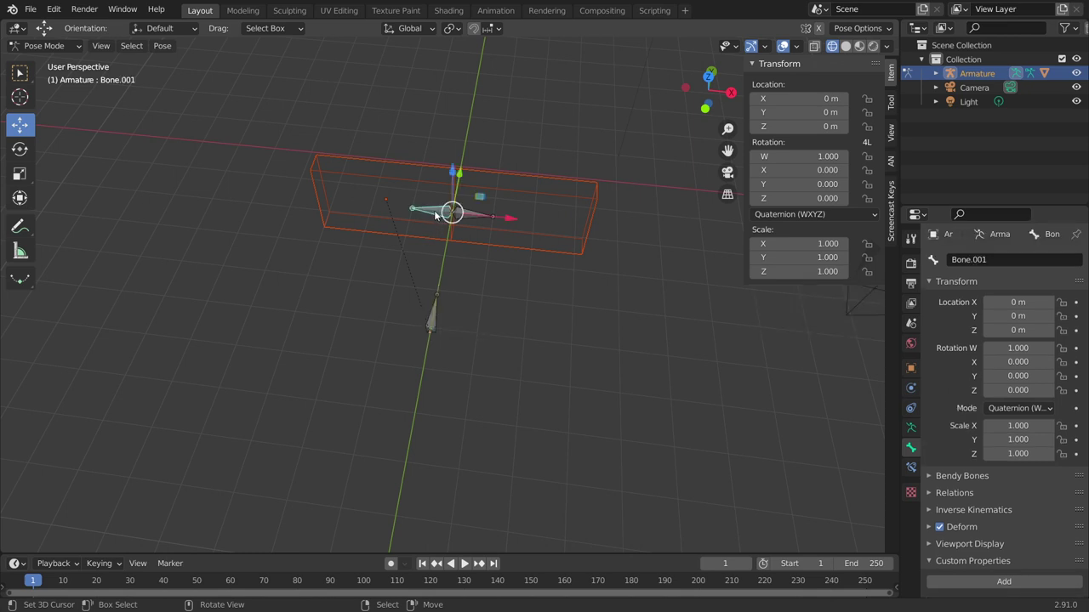
# Step: Bring up the options for Bone.001's Location Y, keeping it at 0 m
pyautogui.click(787, 111)
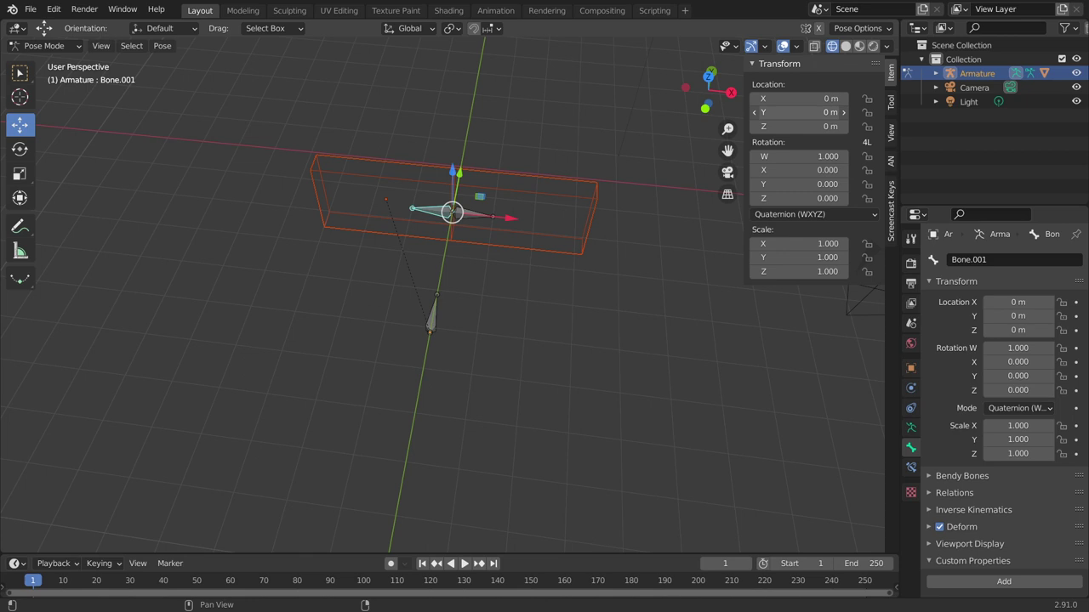
pyautogui.moveTo(787, 111); pyautogui.dragTo(791, 112)
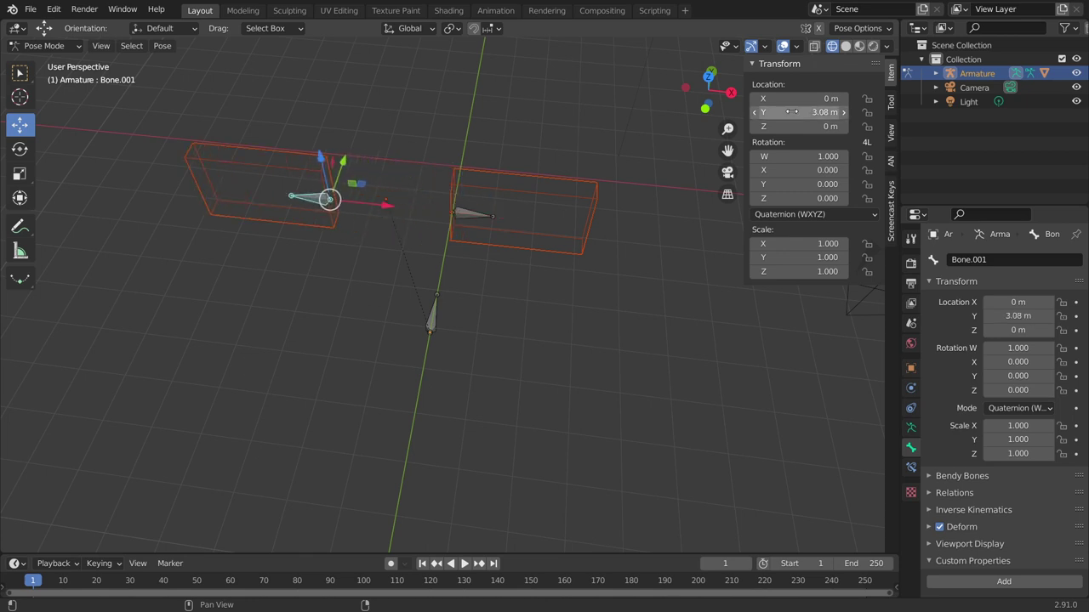
pyautogui.hotkey('ctrl', 'z')
pyautogui.rightClick(791, 111)
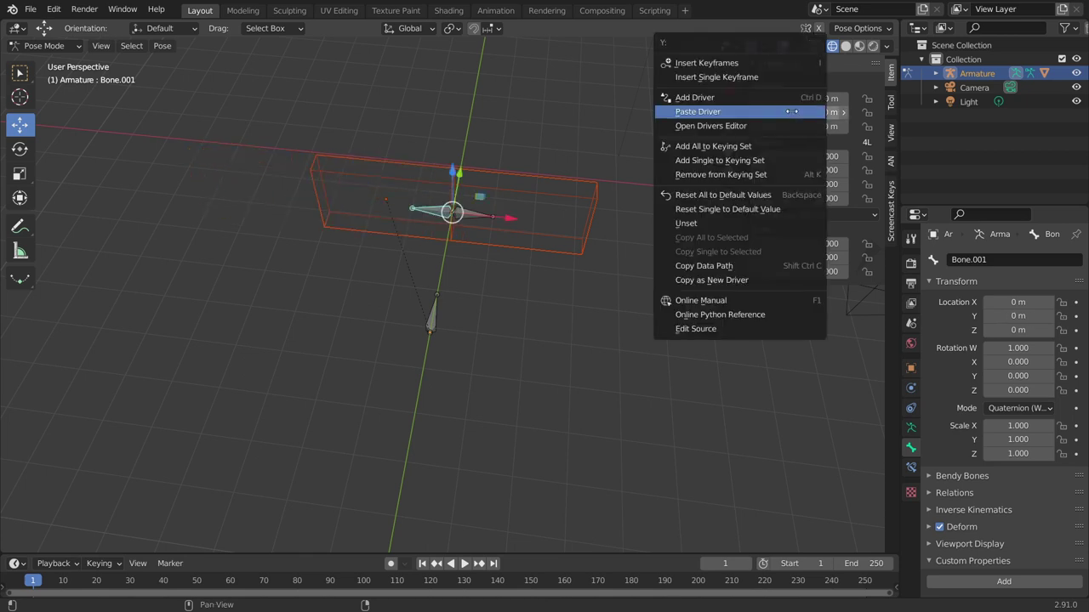
# Step: Add a driver to Bone.001's Y location and trim its expression from 'var + 0.0' to 'var'
pyautogui.click(708, 97)
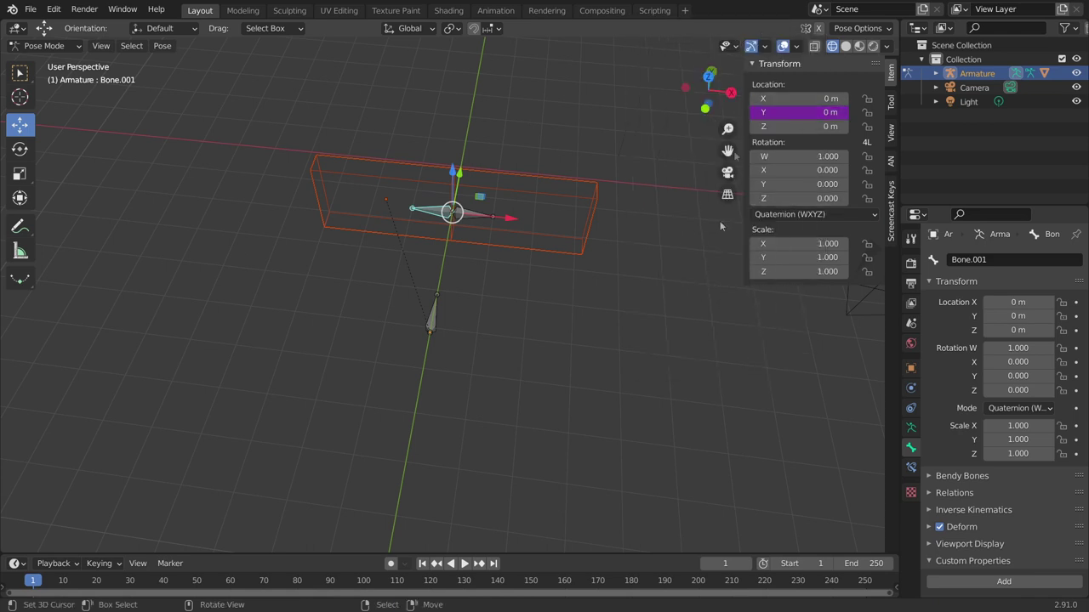
pyautogui.rightClick(778, 113)
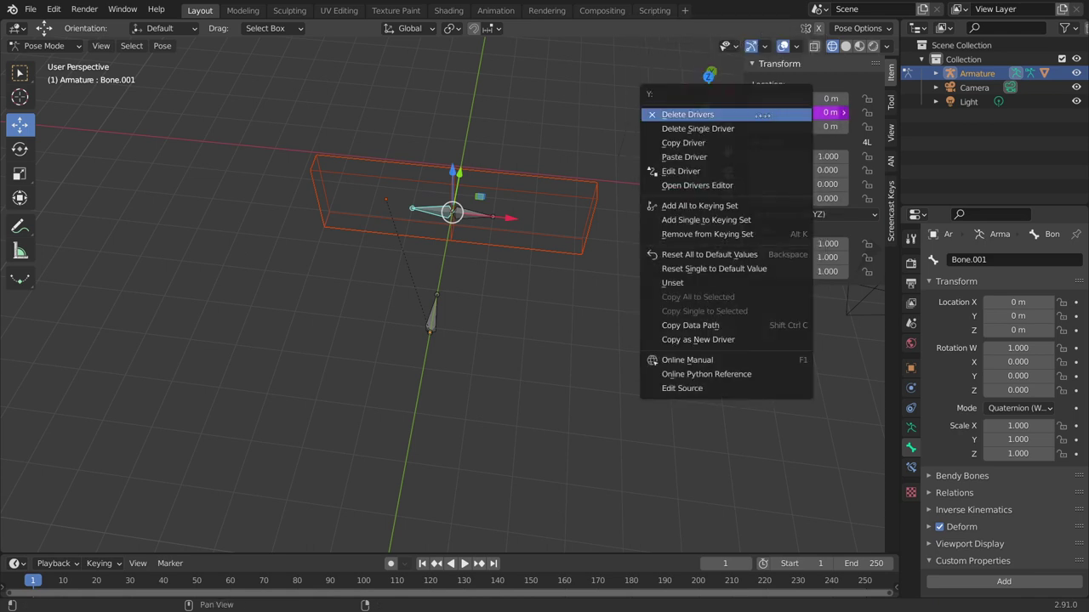
pyautogui.click(672, 171)
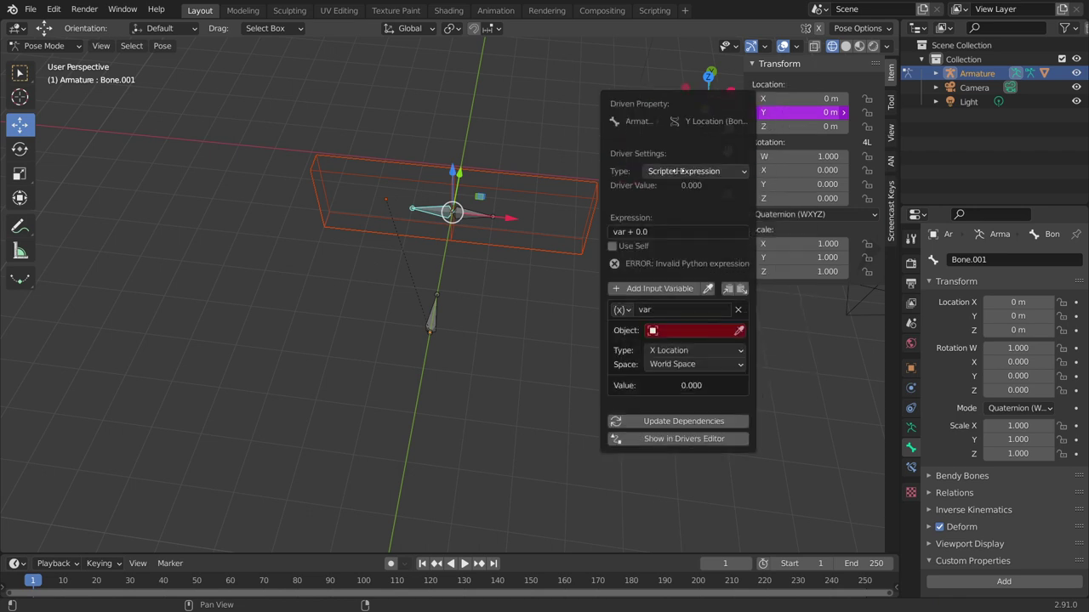
pyautogui.click(648, 231)
pyautogui.press('BackSpace')
pyautogui.press('BackSpace')
pyautogui.press('BackSpace')
pyautogui.press('BackSpace')
pyautogui.press('BackSpace')
pyautogui.press('BackSpace')
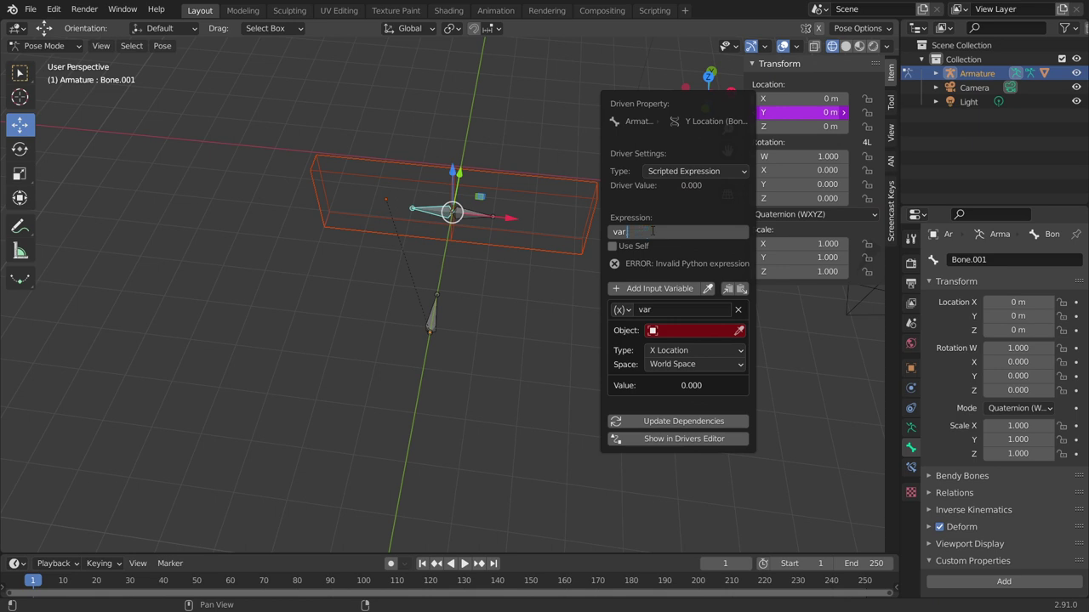
pyautogui.press('Return')
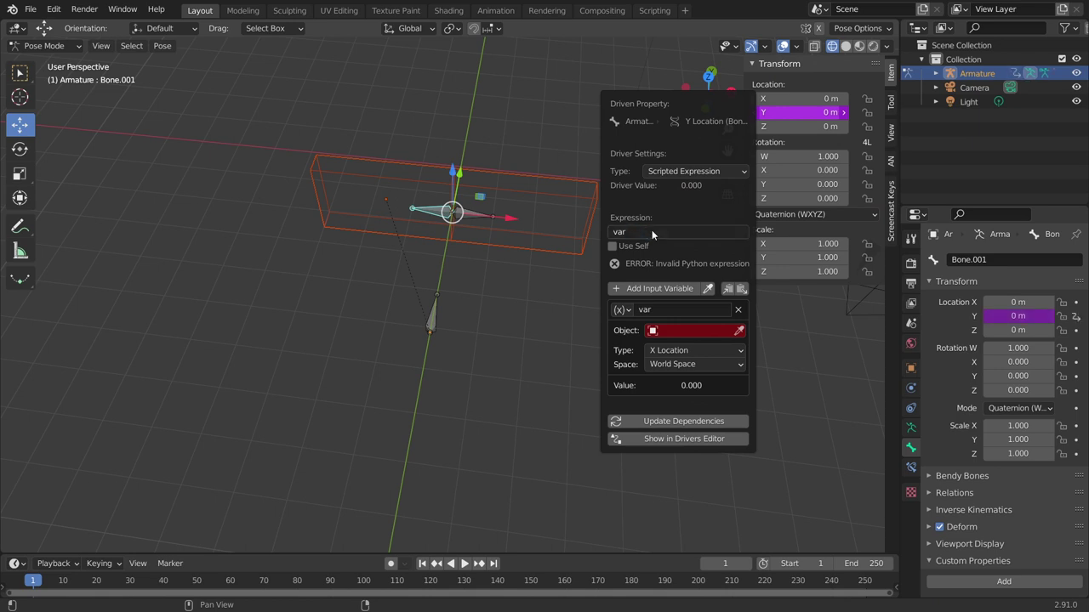
pyautogui.rightClick(800, 113)
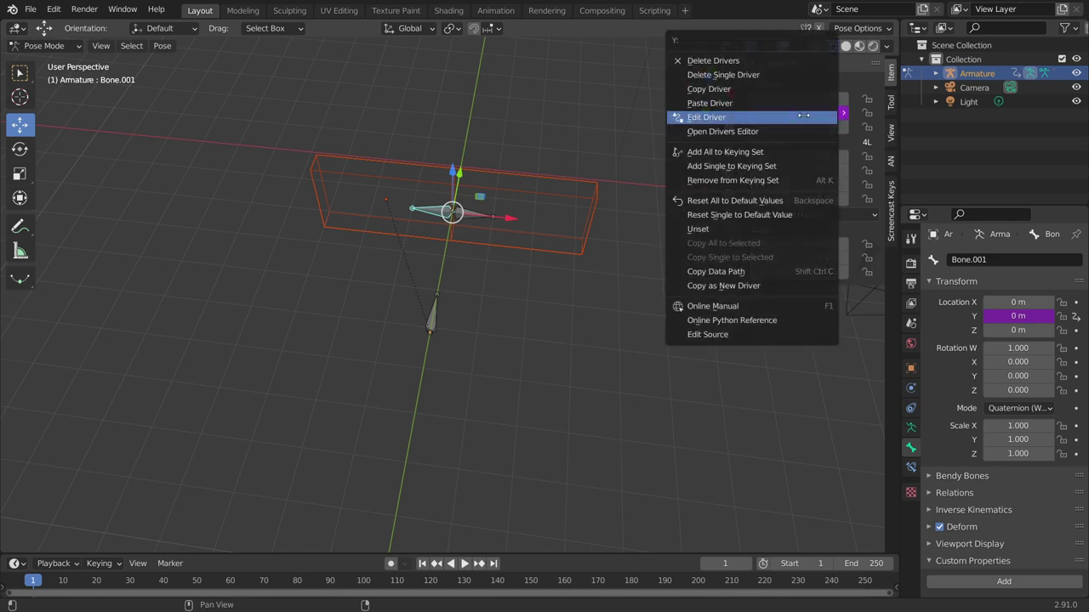
# Step: Make the driver variable a Single Property of the Armature using the pasted APERUTA PUERTA path
pyautogui.click(744, 116)
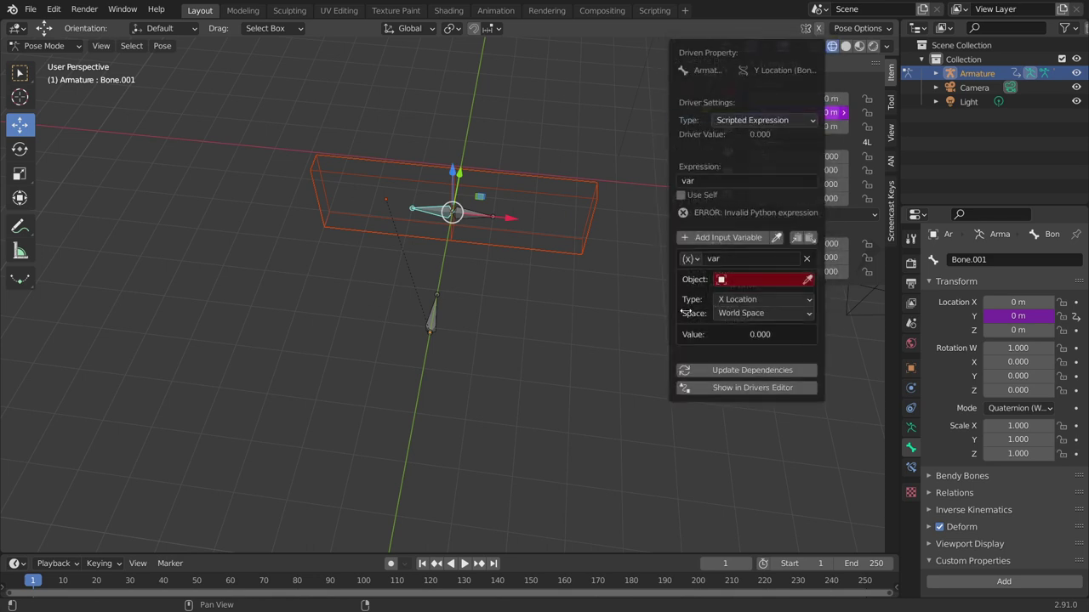
pyautogui.click(689, 259)
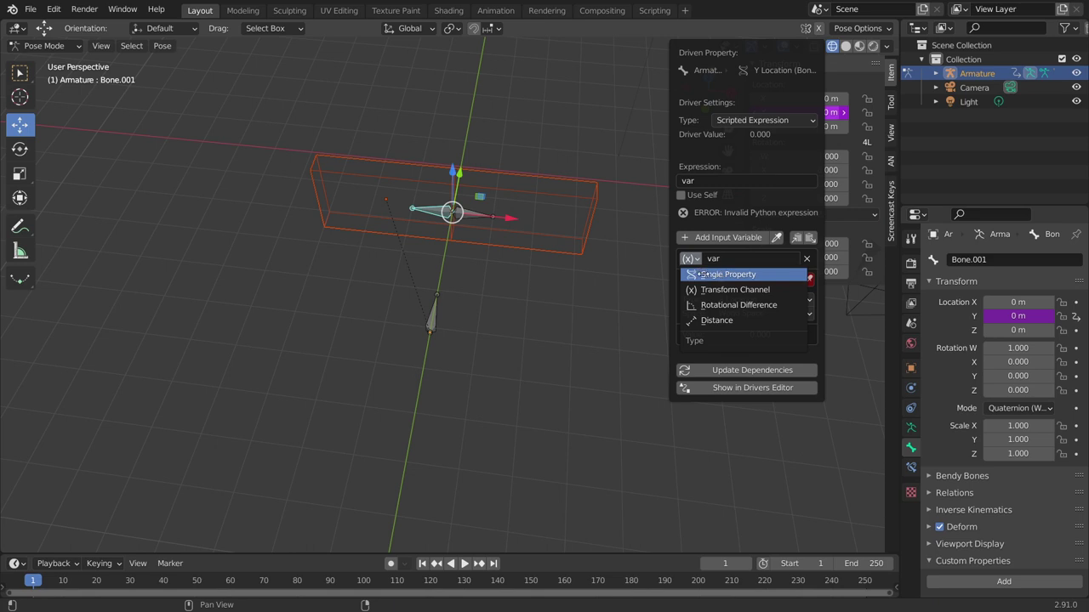
pyautogui.click(701, 274)
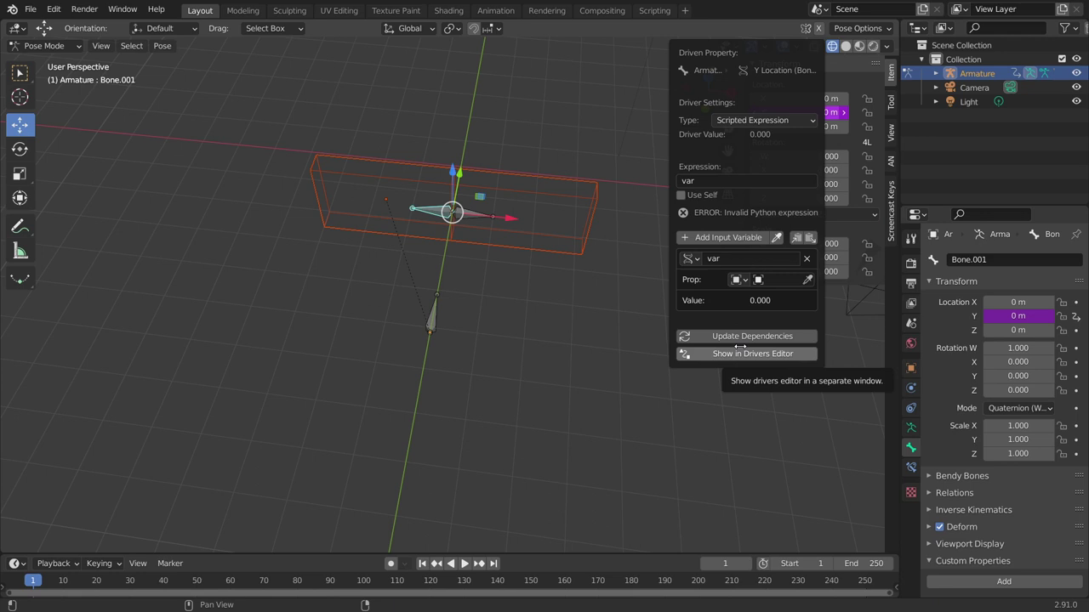
pyautogui.click(773, 280)
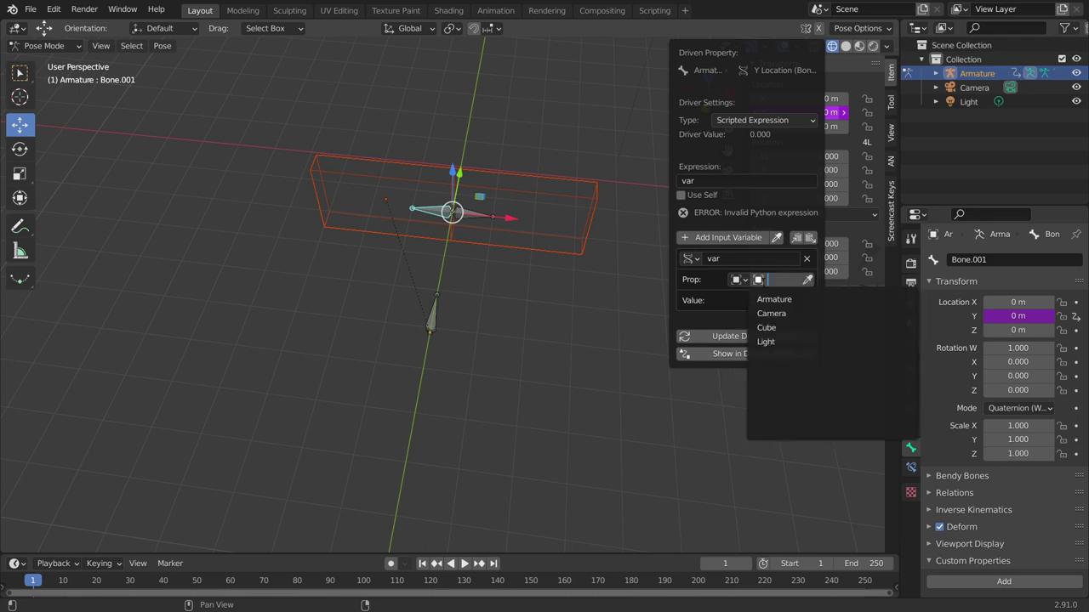
pyautogui.click(772, 299)
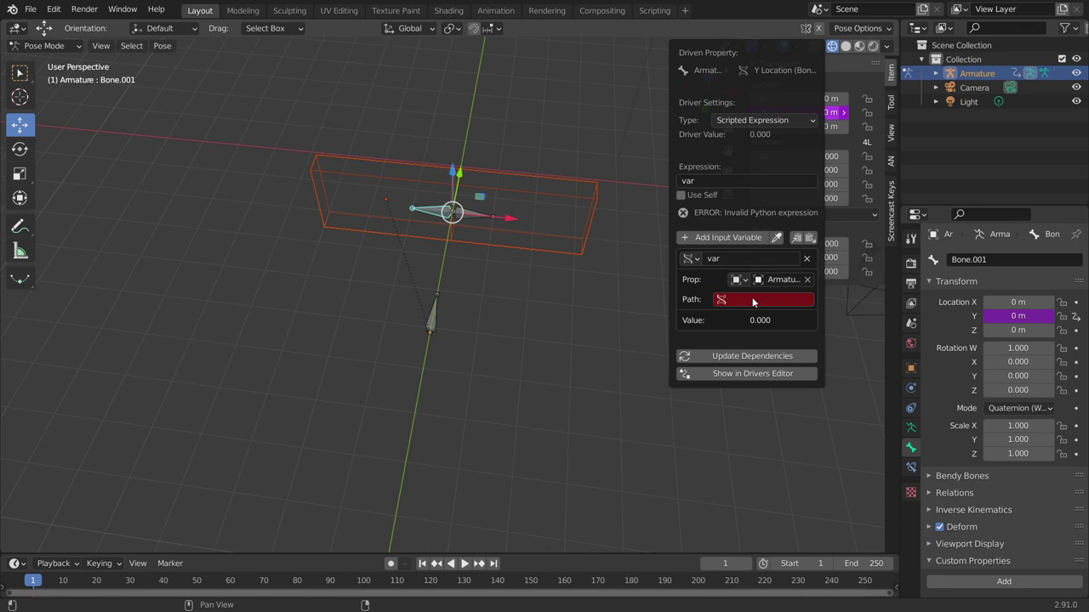
pyautogui.click(752, 297)
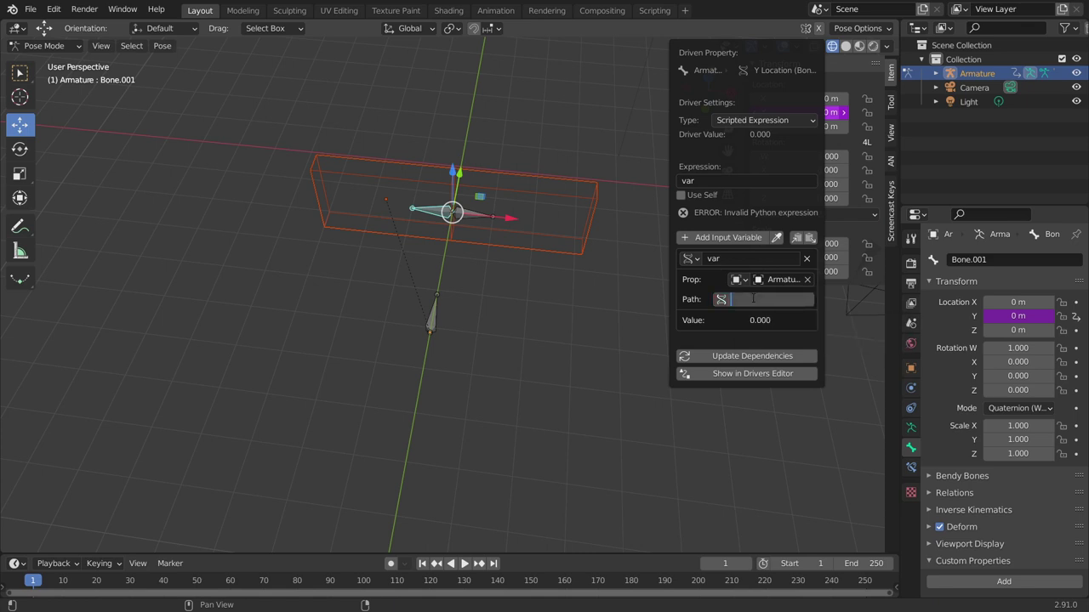
pyautogui.write('pose.bones["Bone"]["APERTURA PUERTA"]')
pyautogui.press('Return')
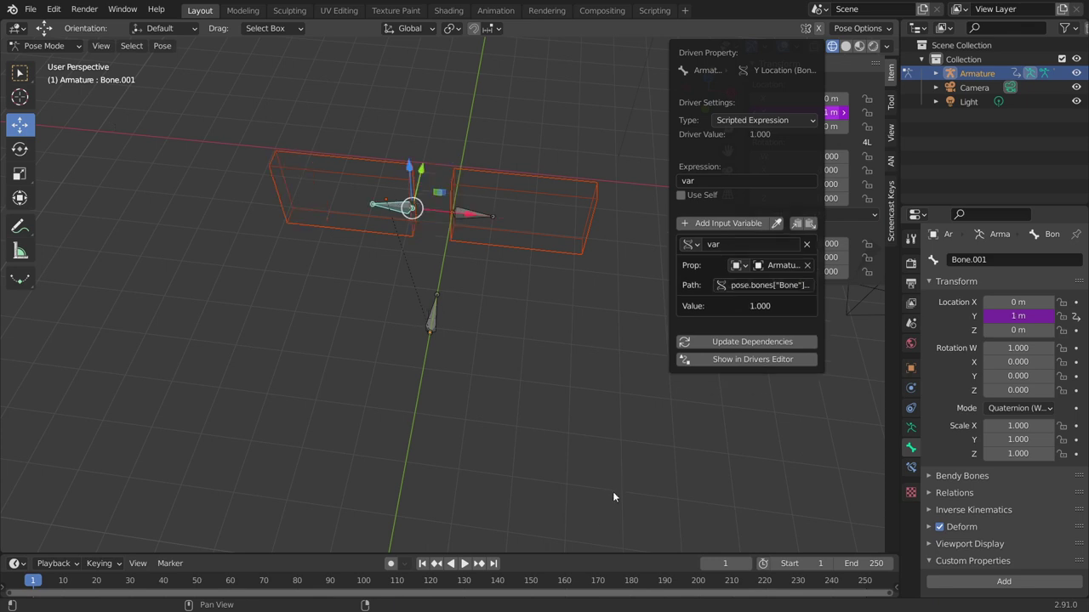
pyautogui.click(612, 491)
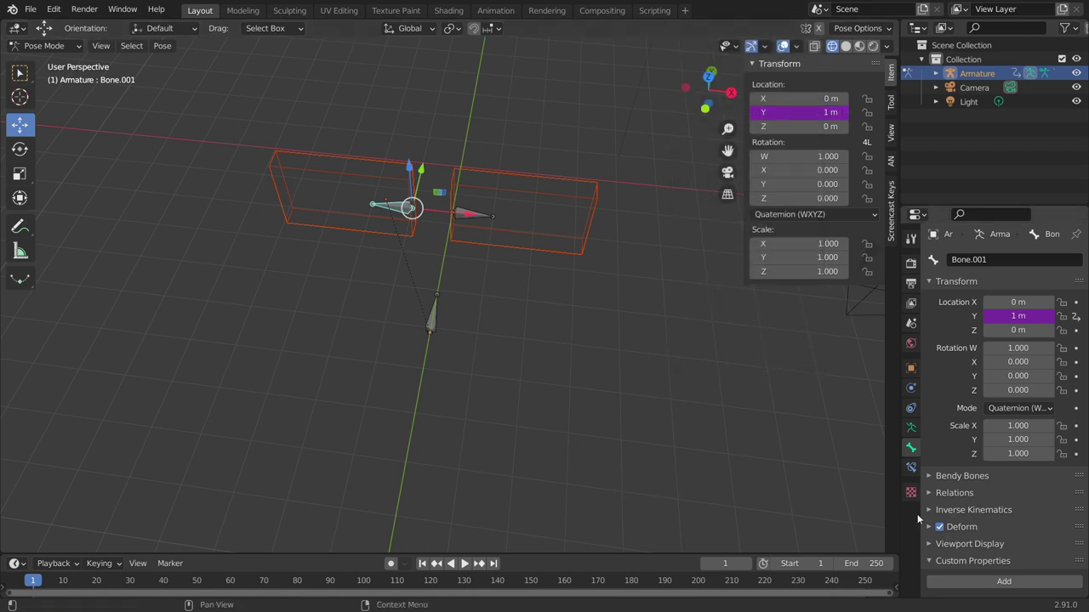
# Step: Select Bone and drag APERUTA PUERTA down to 0.000, closing the driven door
pyautogui.click(438, 311)
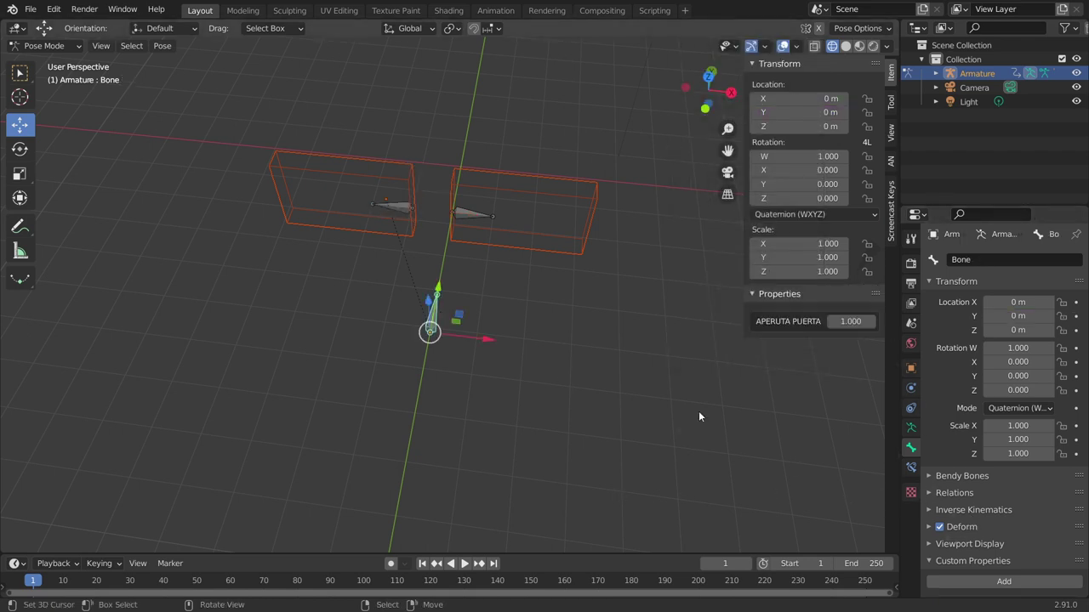
pyautogui.moveTo(851, 321); pyautogui.dragTo(800, 321)
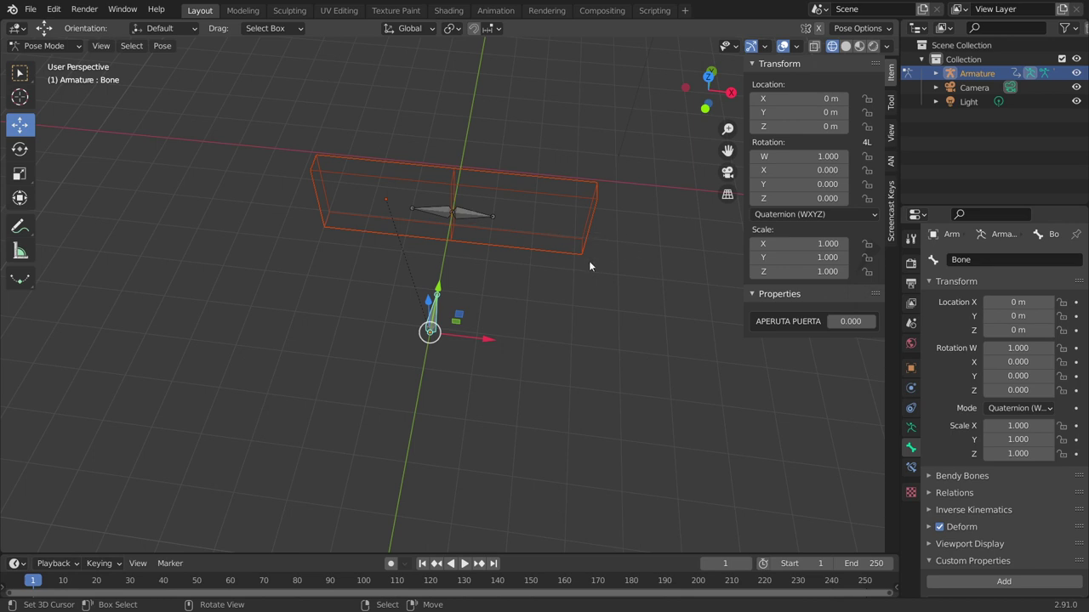
pyautogui.click(438, 211)
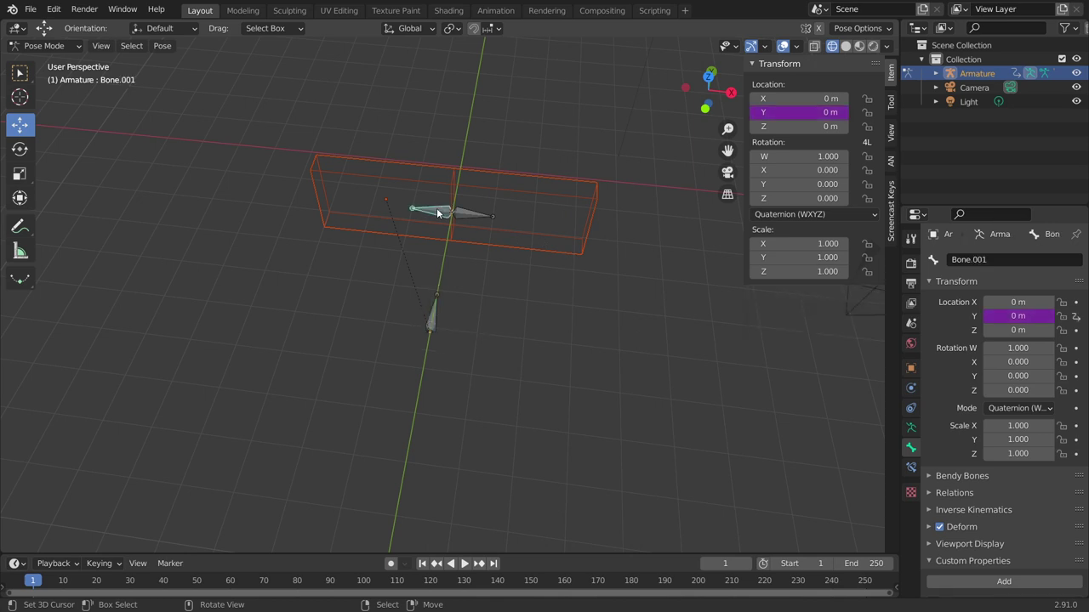
# Step: Use Bone.001's Y-location driver menu, then select Bone.002 and open its Location Y options
pyautogui.rightClick(788, 113)
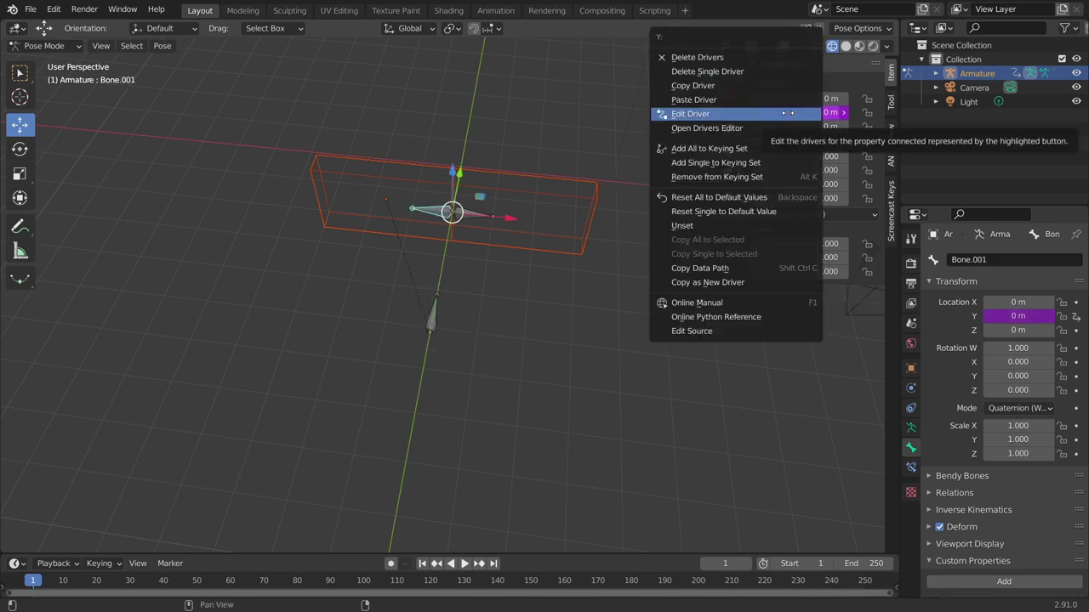
pyautogui.click(710, 83)
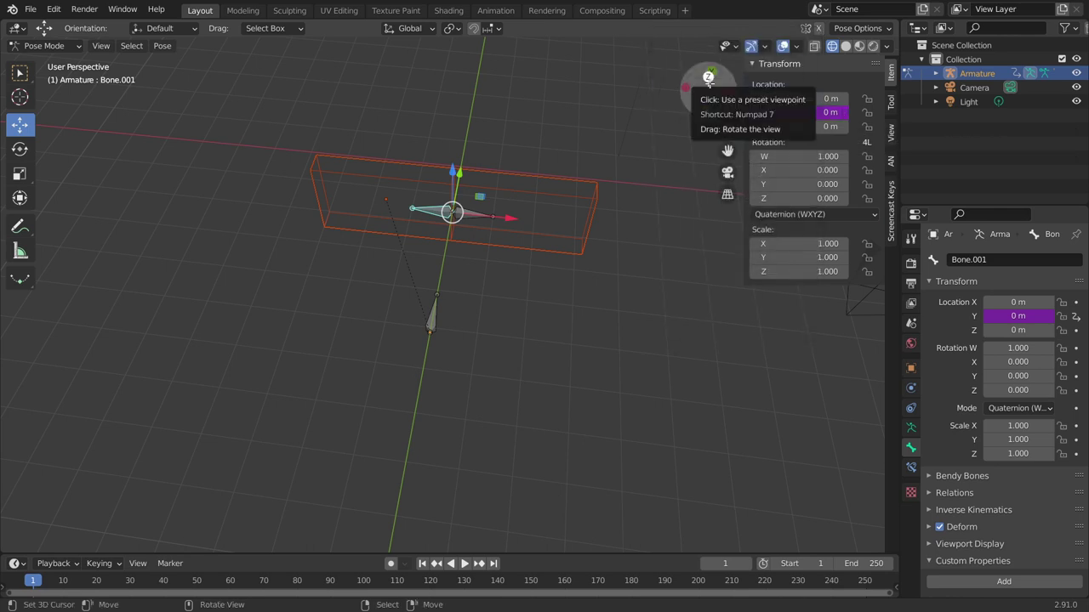
pyautogui.click(475, 214)
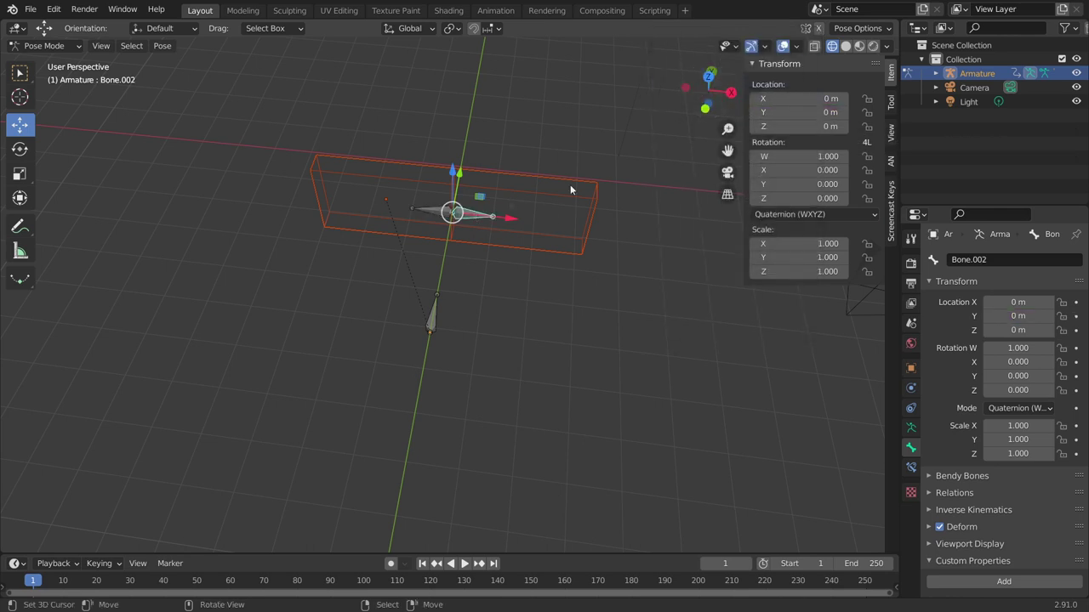
pyautogui.rightClick(790, 112)
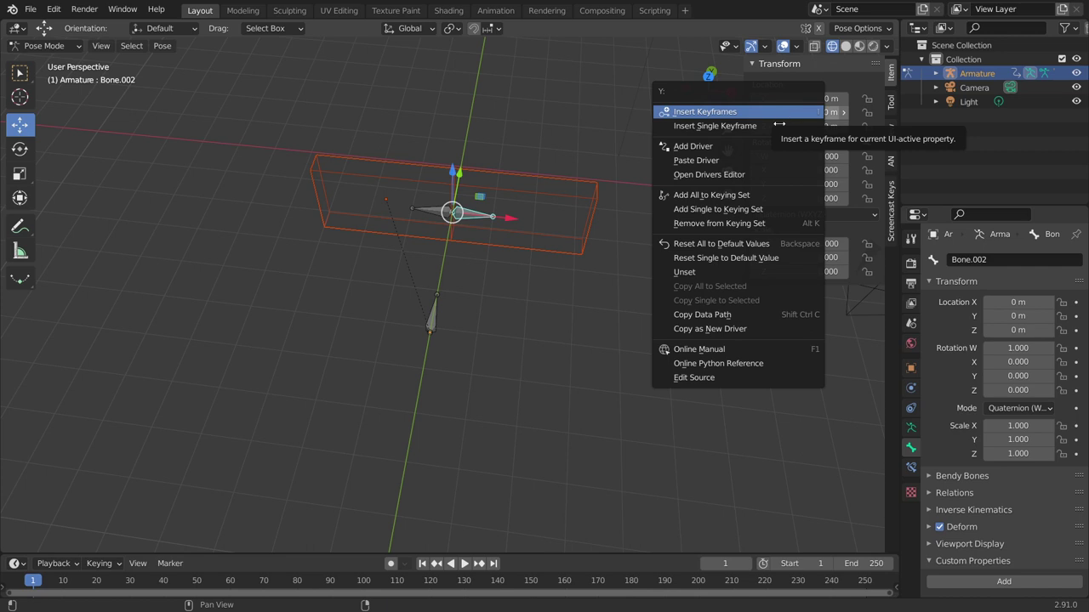
# Step: Paste the driver onto Bone.002's Y location and test APERTURA PUERTA opening both doors
pyautogui.click(684, 160)
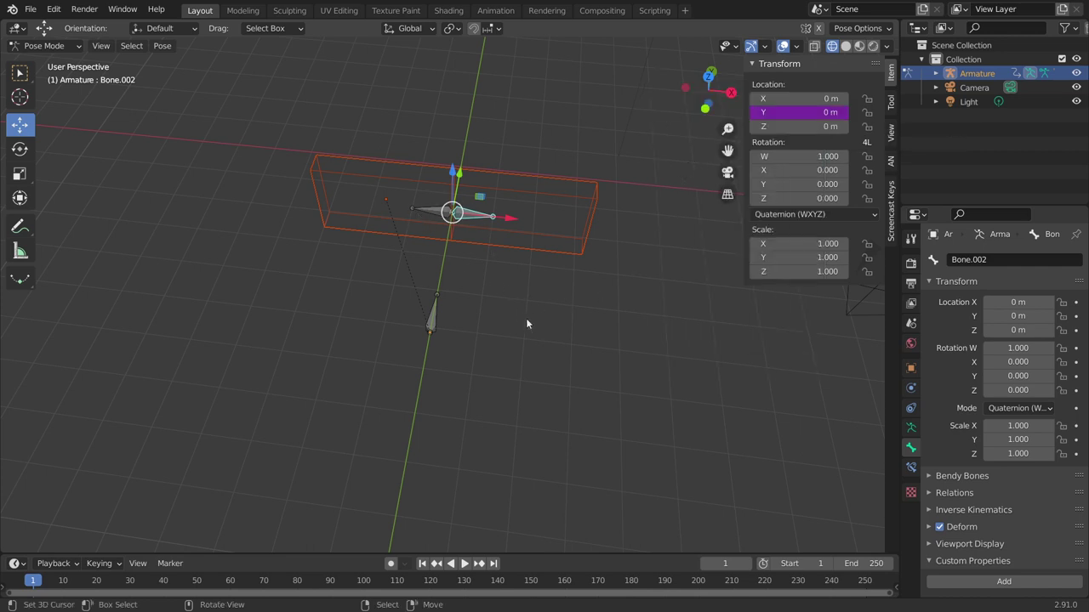
pyautogui.click(427, 318)
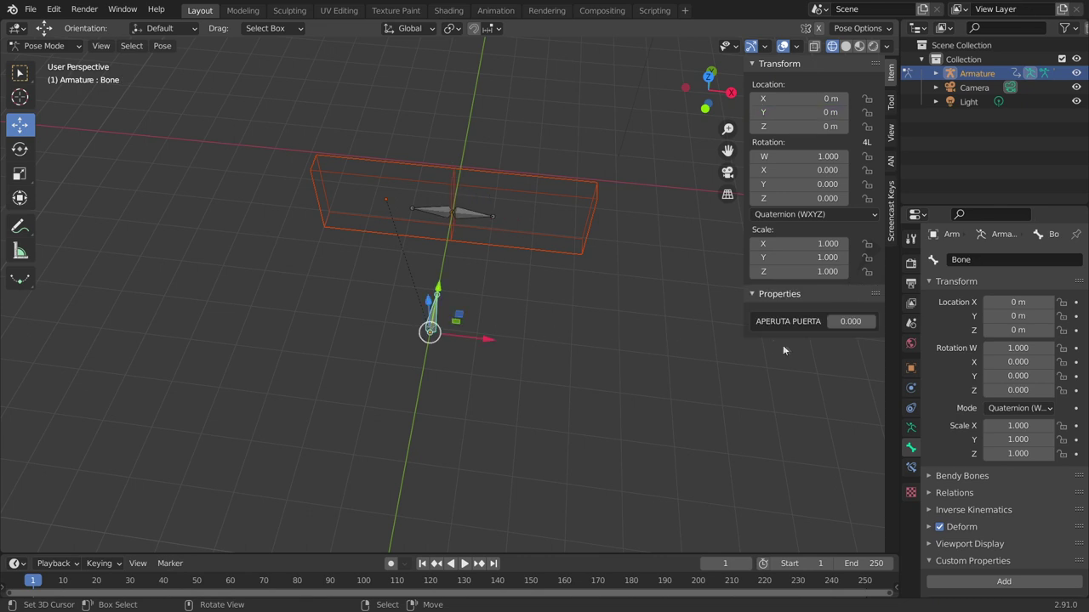
pyautogui.moveTo(850, 321); pyautogui.dragTo(876, 321)
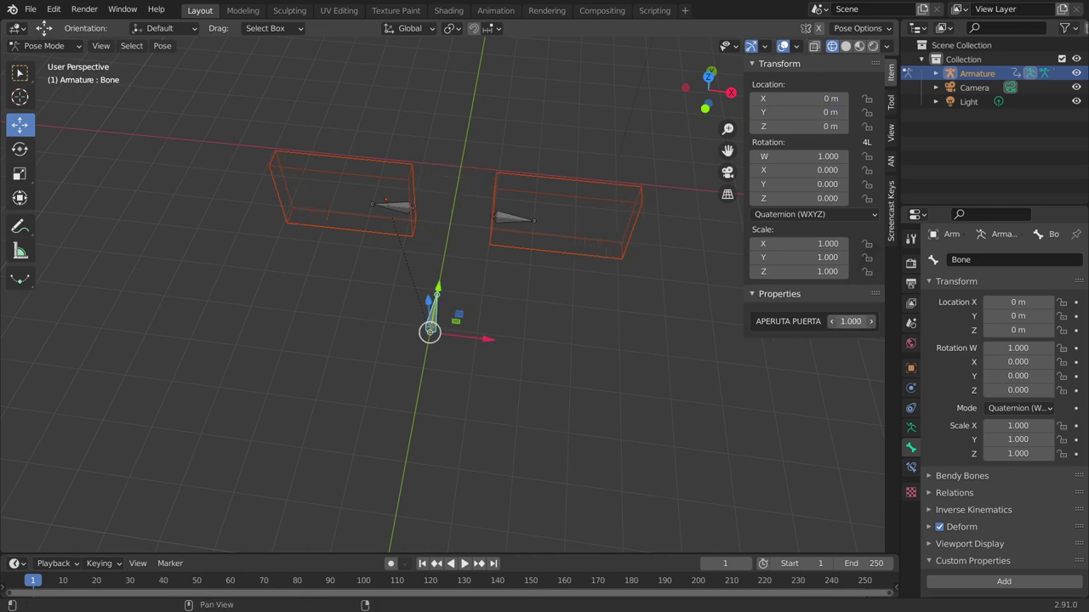
pyautogui.moveTo(850, 321); pyautogui.dragTo(841, 300)
# Step: Switch to front view and zoom out to show the camera and light
pyautogui.press('KP_1')
pyautogui.scroll(-2, 505, 246)
pyautogui.moveTo(505, 246)
pyautogui.keyDown('shift'); pyautogui.mouseDown(button='middle')
pyautogui.moveTo(451, 260)
pyautogui.moveTo(459, 212)
pyautogui.mouseUp(button='middle'); pyautogui.keyUp('shift')
pyautogui.click(44, 45)
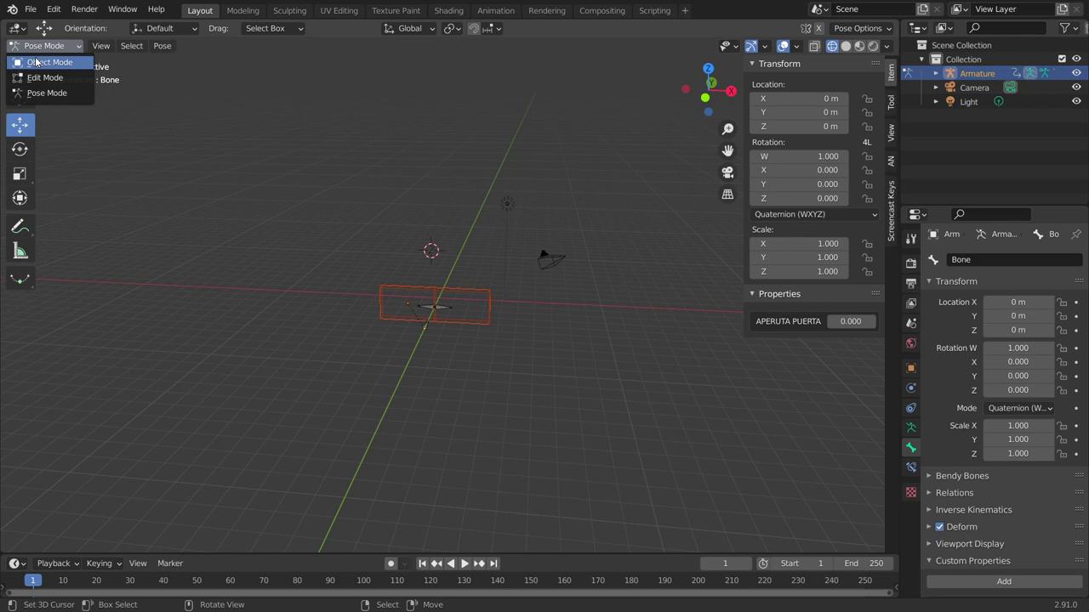
# Step: Return to Object Mode, switch to solid shading in front view, and select the door mesh
pyautogui.click(37, 62)
pyautogui.press('KP_1')
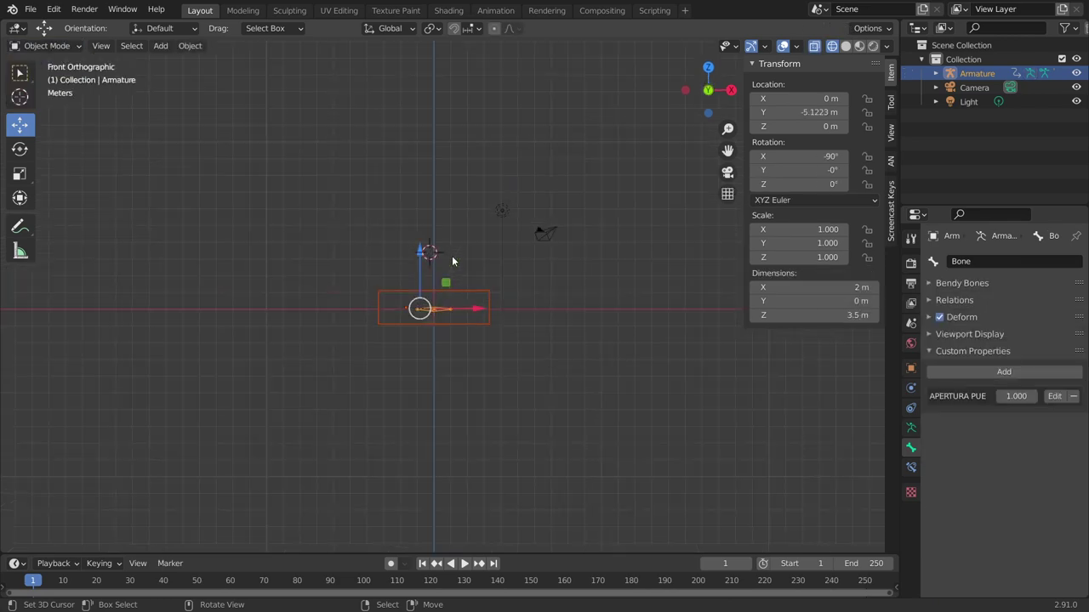
pyautogui.scroll(2, 451, 256)
pyautogui.press('Tab')
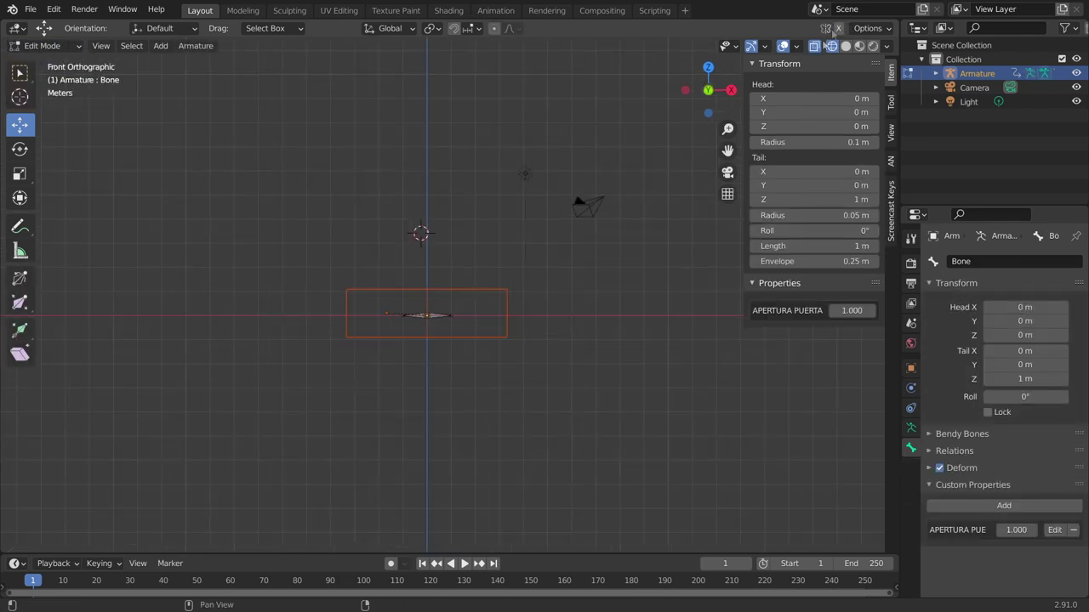
pyautogui.click(845, 46)
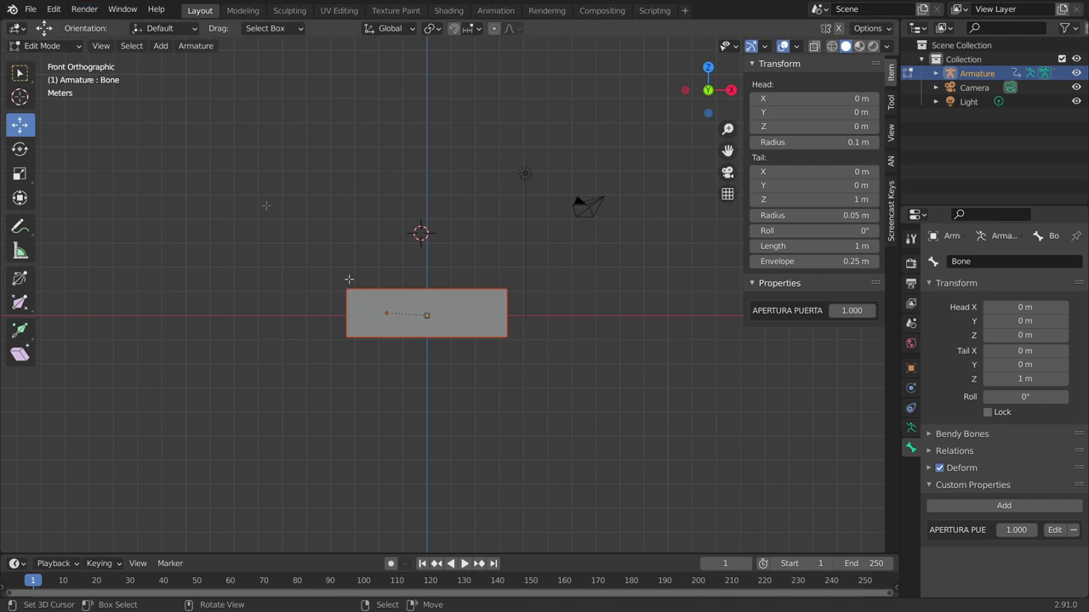
pyautogui.press('Tab')
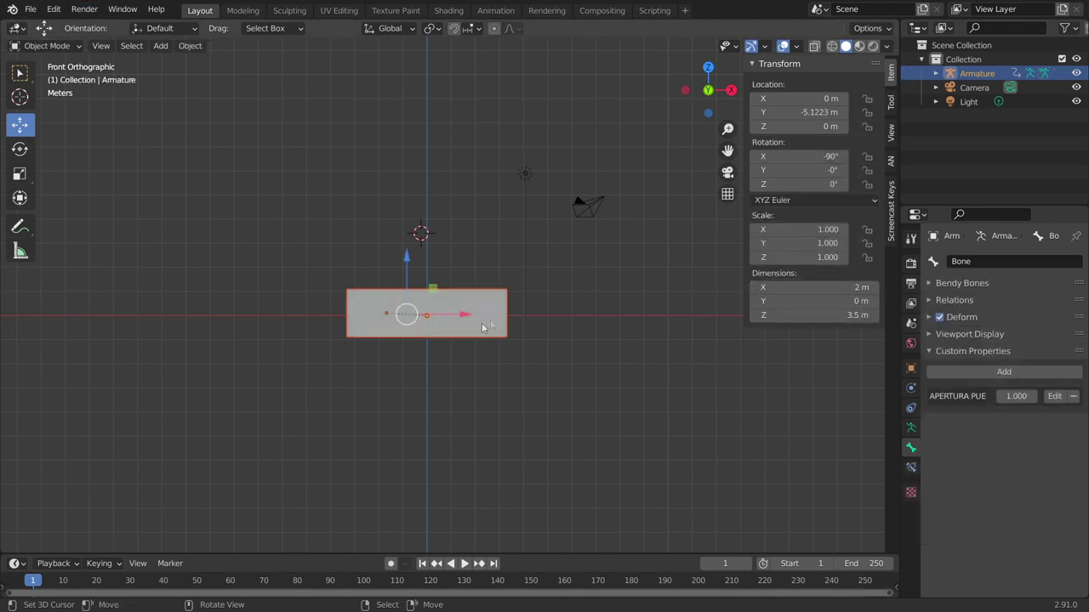
pyautogui.click(478, 328)
pyautogui.moveTo(478, 329); pyautogui.dragTo(442, 287, button='middle')
# Step: Snap the 3D cursor to the door mesh and add a circle aligned to the view
pyautogui.press('Tab')
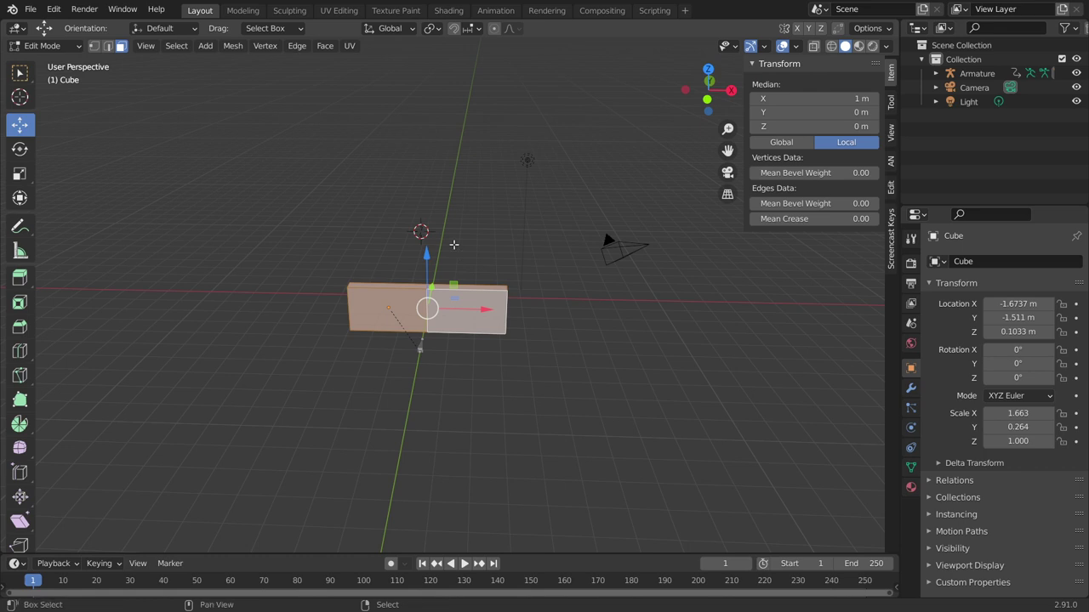
pyautogui.hotkey('shift', 's')
pyautogui.click(472, 330)
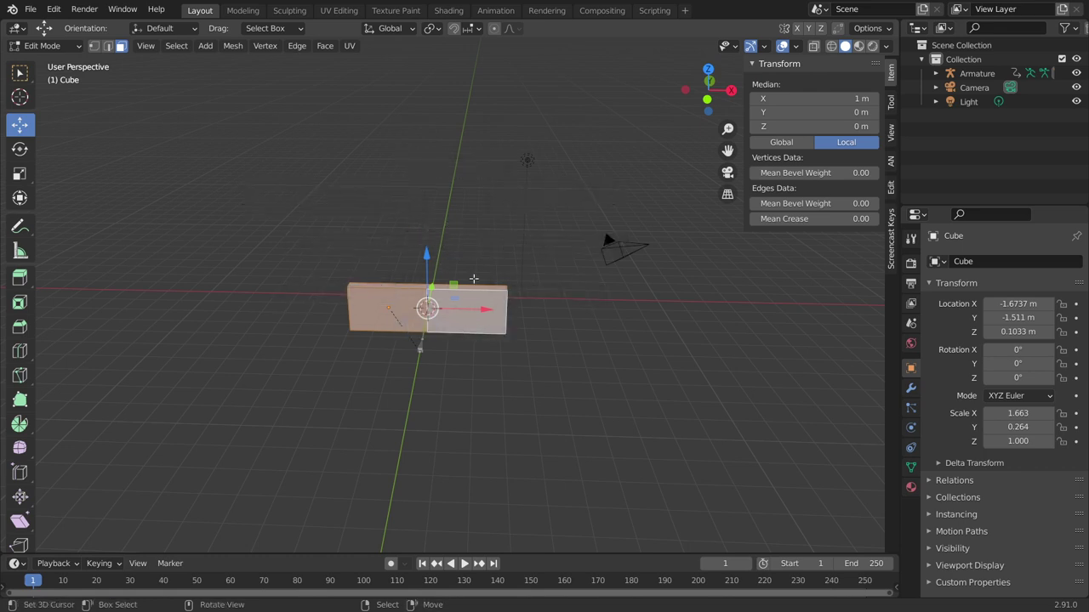
pyautogui.moveTo(474, 278); pyautogui.dragTo(484, 231, button='middle')
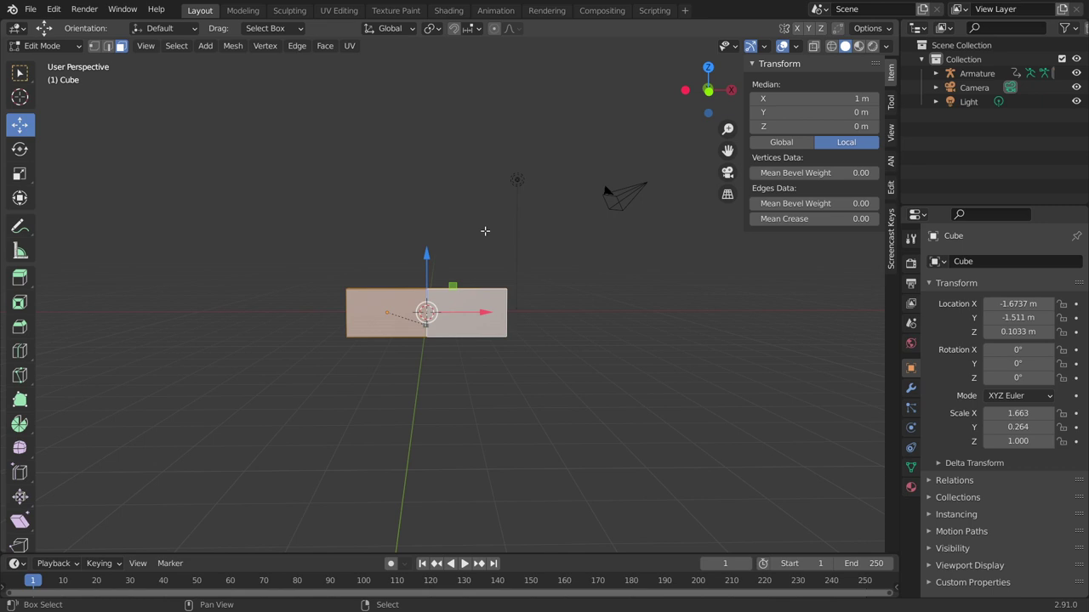
pyautogui.hotkey('shift', 'a')
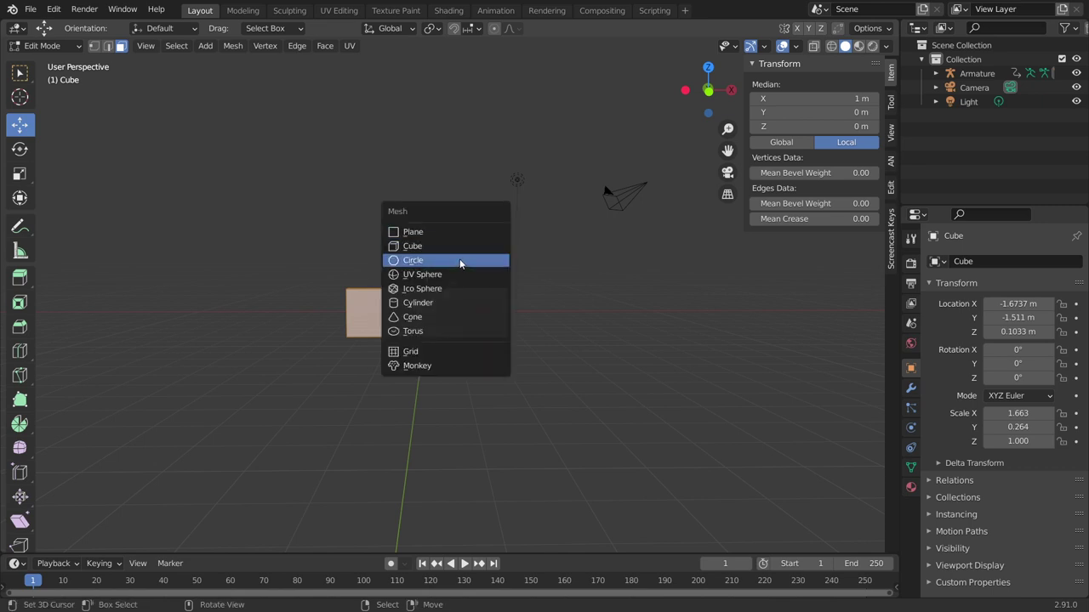
pyautogui.click(460, 258)
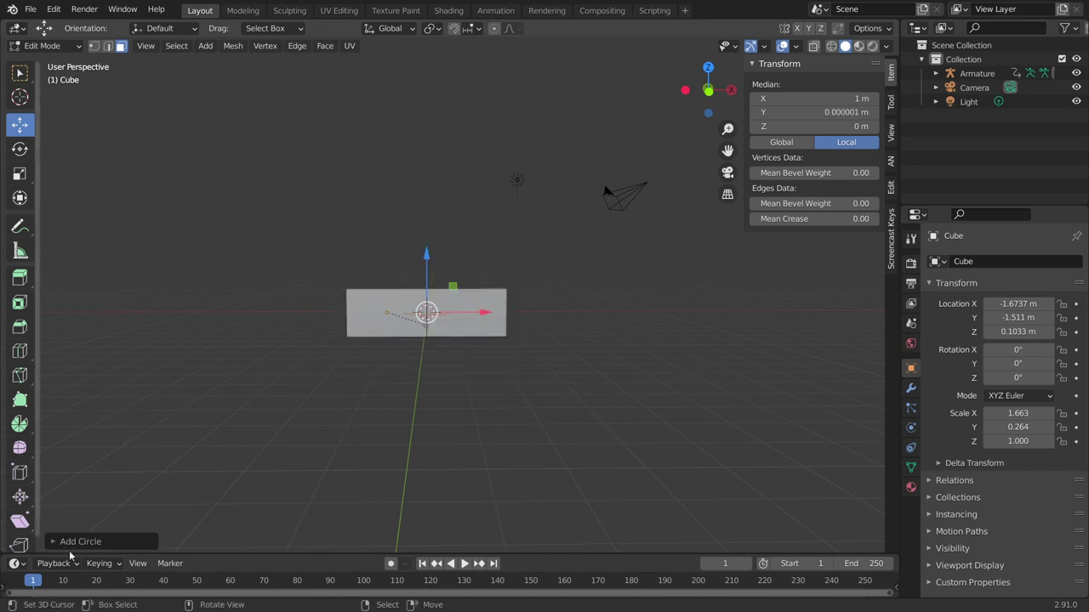
pyautogui.click(68, 543)
pyautogui.click(151, 452)
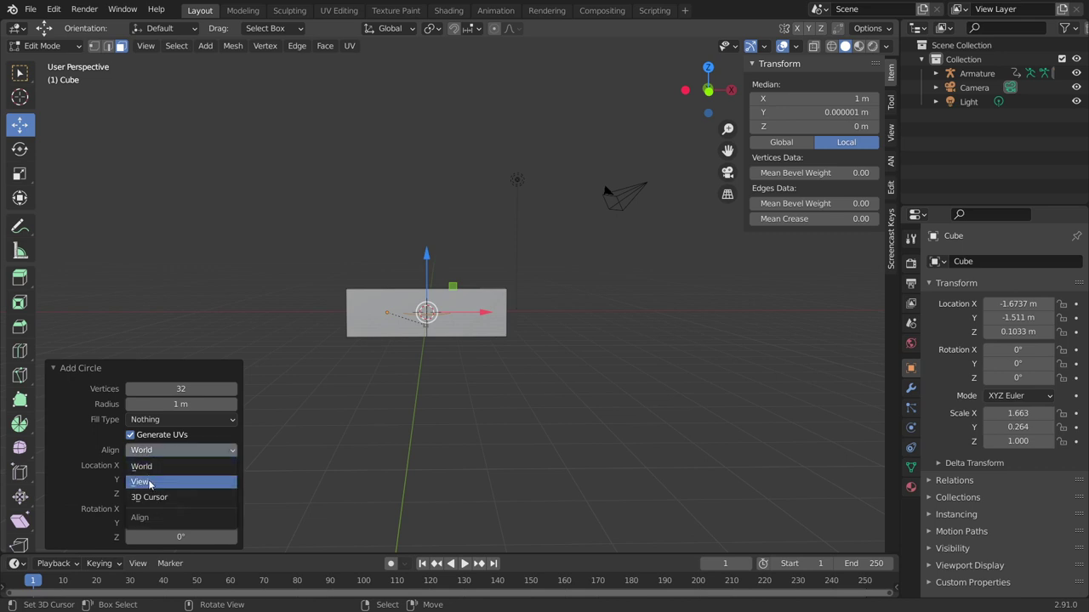
pyautogui.click(144, 481)
# Step: Raise the circle straight up along Z above the door and return to Object Mode
pyautogui.press('g')
pyautogui.press('z')
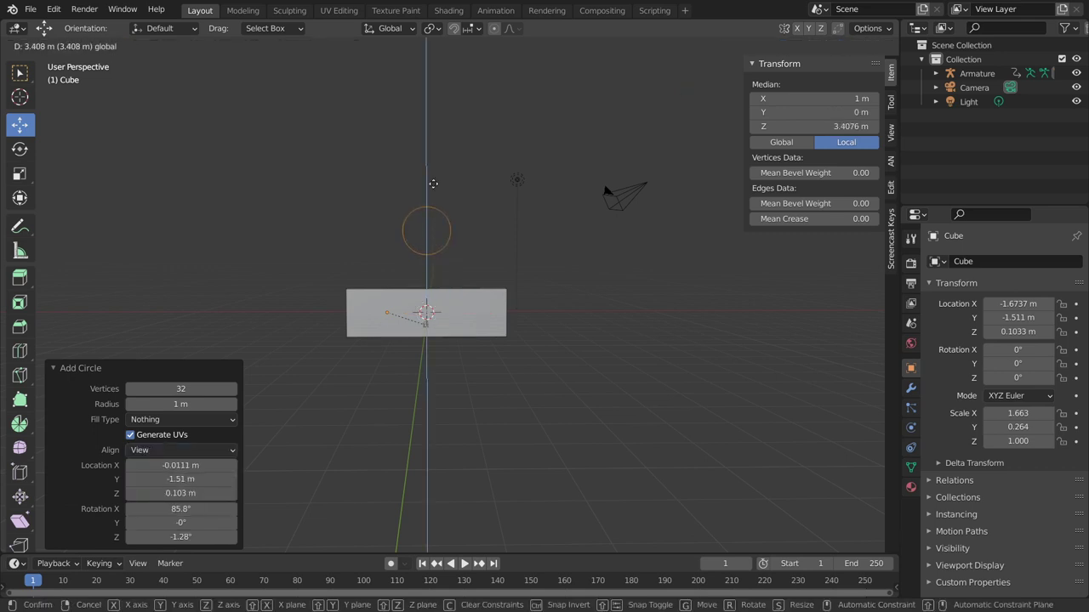
pyautogui.click(433, 232)
pyautogui.scroll(2, 430, 222)
pyautogui.press('Tab')
pyautogui.scroll(1, 424, 201)
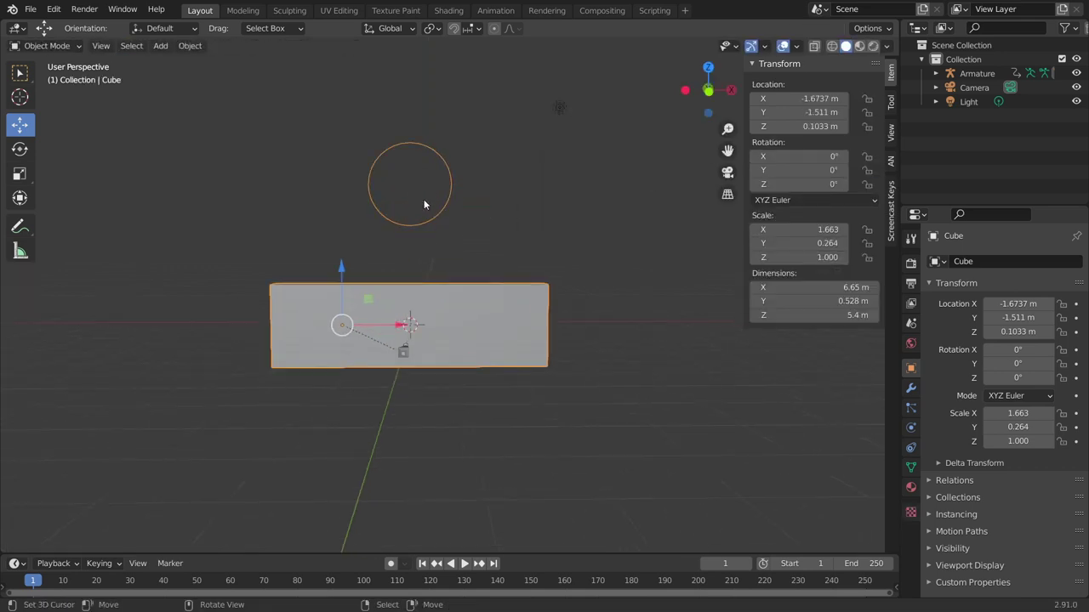
# Step: Fill the circle into a solid disc face, cancelling a stray extrusion
pyautogui.press('Tab')
pyautogui.moveTo(423, 200); pyautogui.dragTo(433, 238, button='middle')
pyautogui.press('Tab')
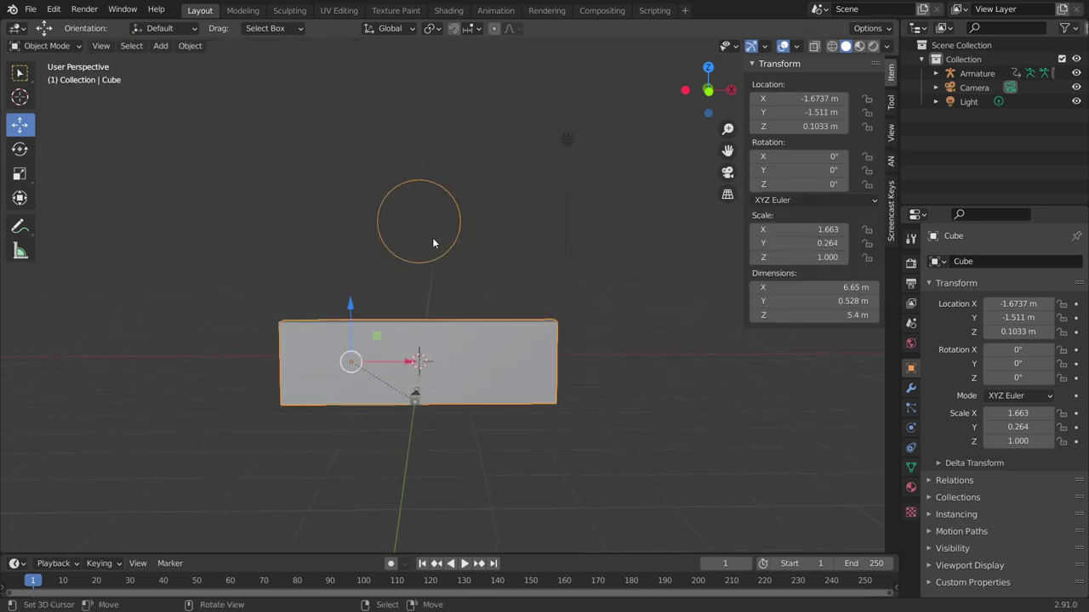
pyautogui.press('Tab')
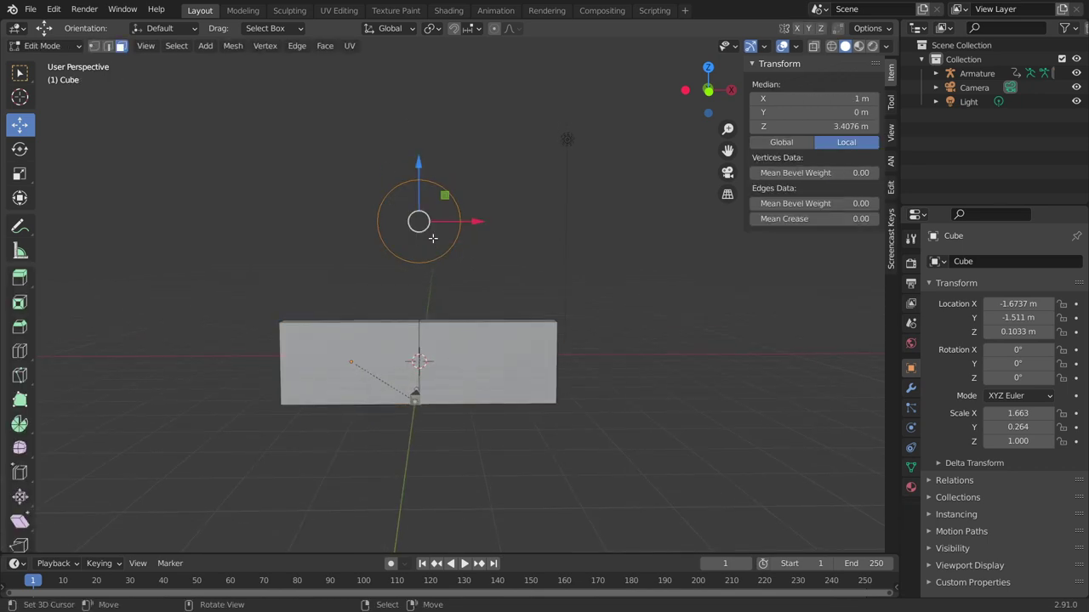
pyautogui.press('f')
pyautogui.press('e')
pyautogui.rightClick(438, 251)
pyautogui.press('Tab')
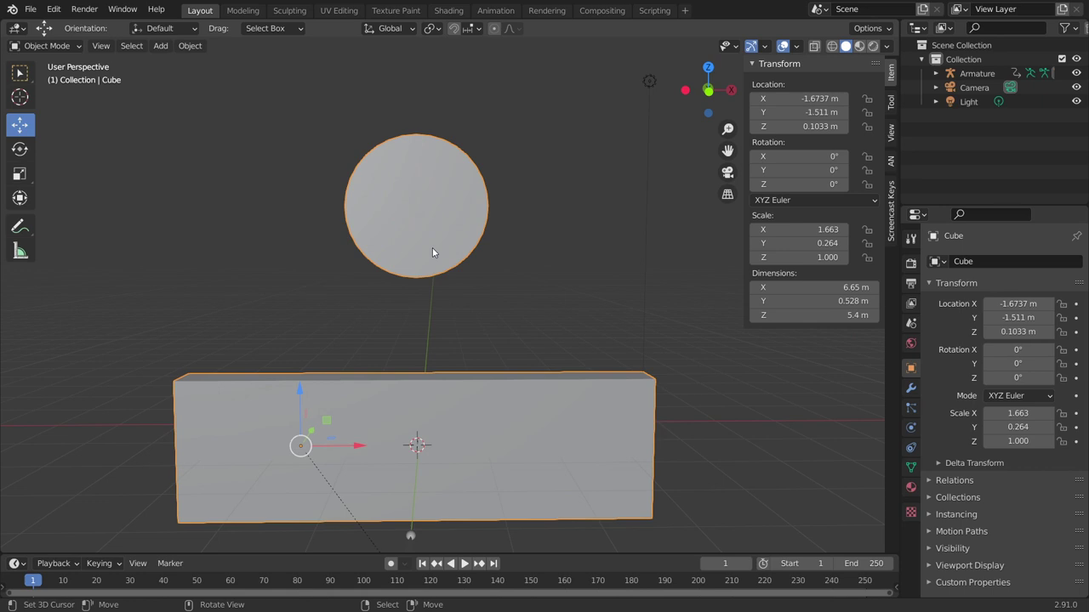
# Step: Join two pairs of opposite rim vertices with J, cutting two horizontal edges across the disc
pyautogui.press('Tab')
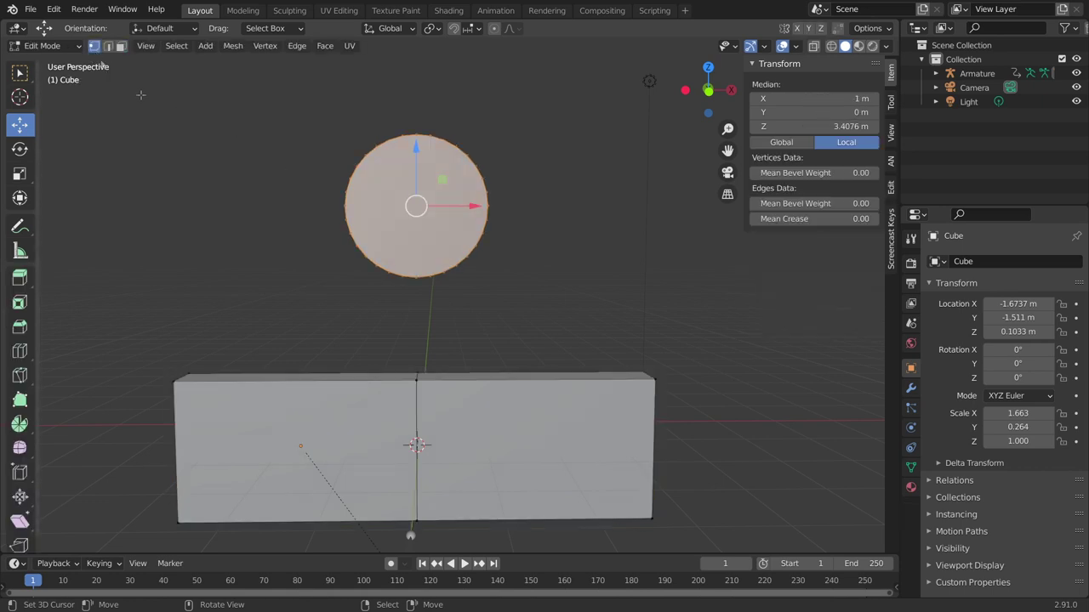
pyautogui.scroll(1, 386, 201)
pyautogui.click(333, 157)
pyautogui.keyDown('shift'); pyautogui.click(487, 155); pyautogui.keyUp('shift')
pyautogui.press('j')
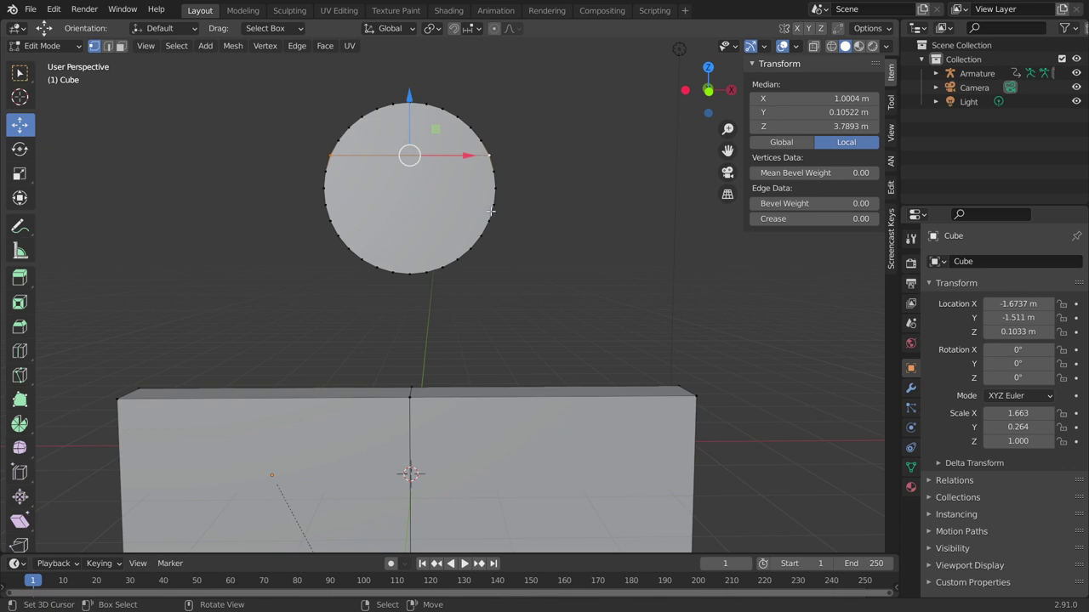
pyautogui.click(491, 210)
pyautogui.keyDown('shift'); pyautogui.click(324, 208); pyautogui.keyUp('shift')
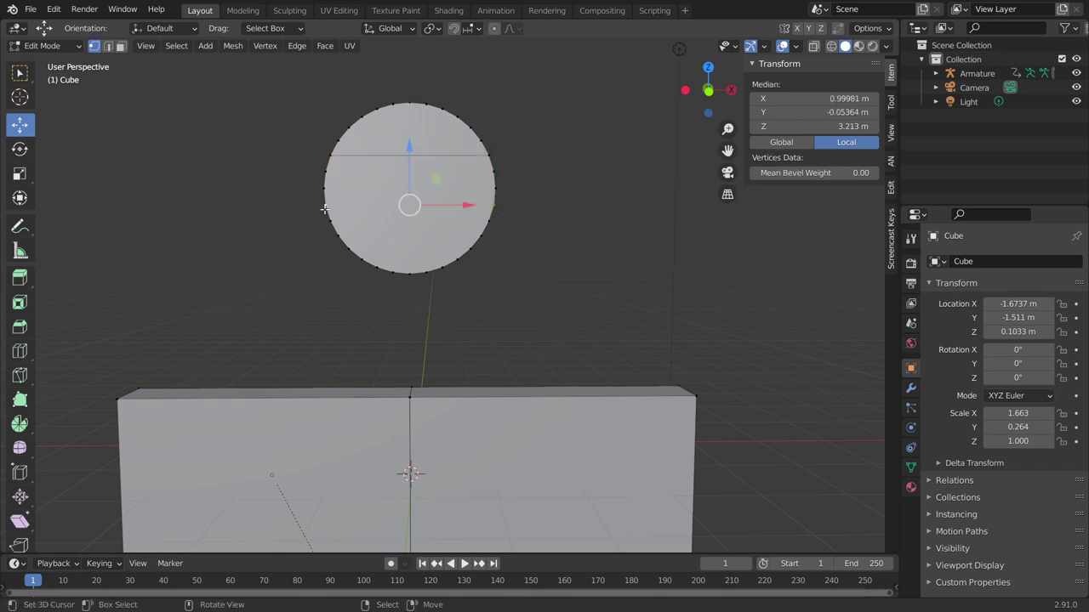
pyautogui.press('j')
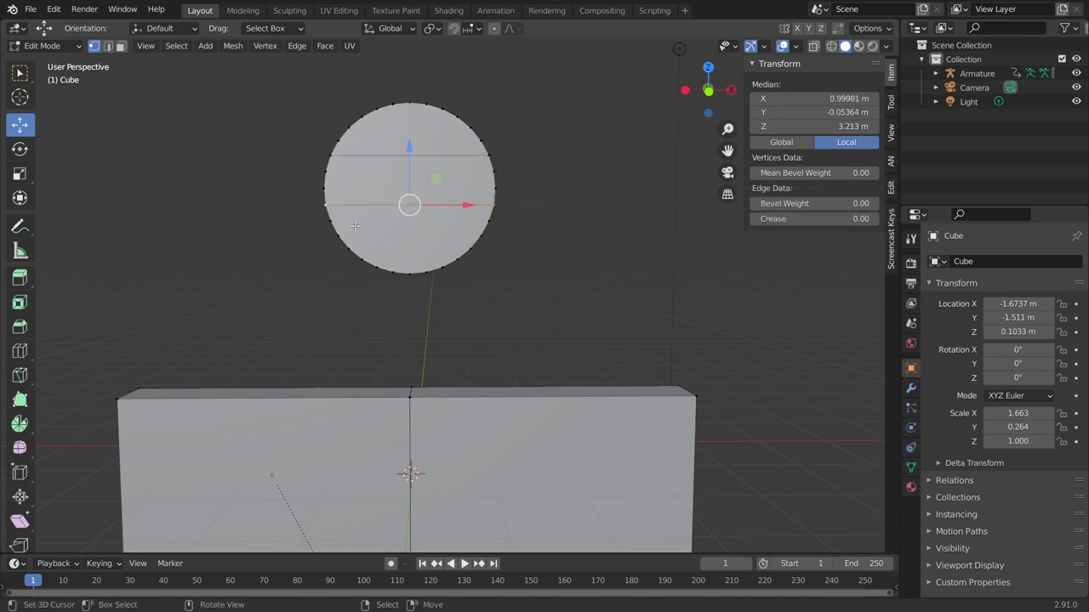
pyautogui.hotkey('ctrl', 'z')
pyautogui.hotkey('ctrl', 'z')
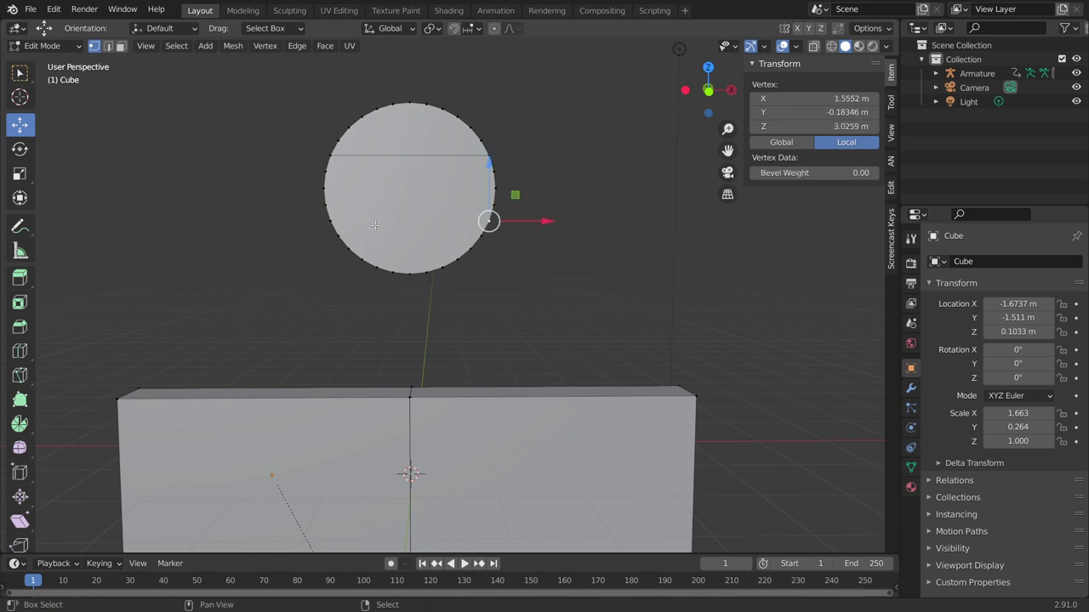
pyautogui.keyDown('shift'); pyautogui.click(341, 218); pyautogui.keyUp('shift')
pyautogui.press('j')
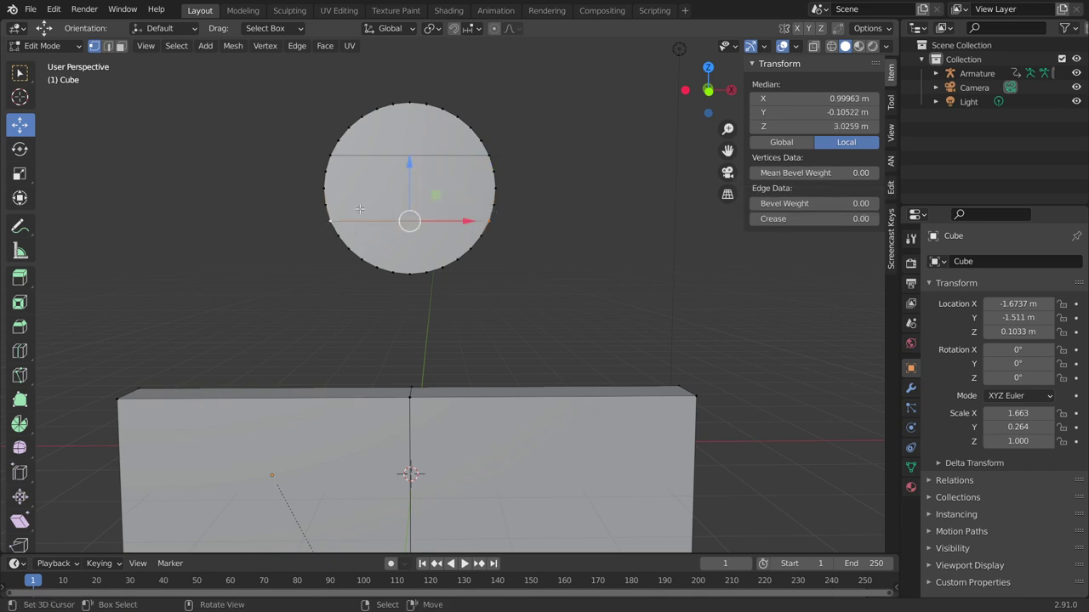
pyautogui.scroll(-1, 378, 196)
pyautogui.click(120, 46)
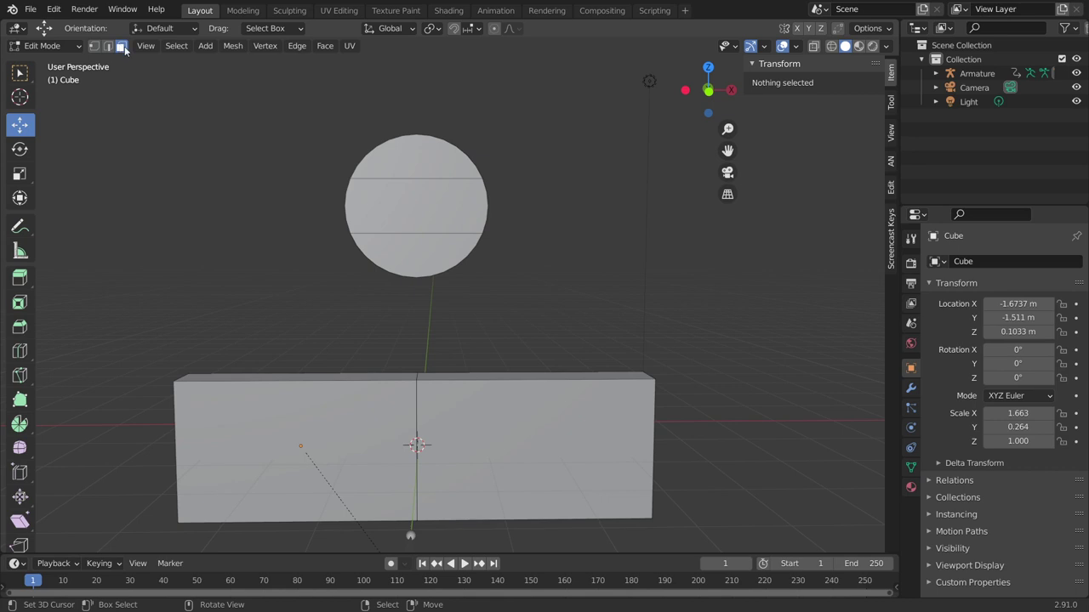
# Step: Extrude a disc face in place and select the disc's rim edge loop
pyautogui.click(451, 218)
pyautogui.moveTo(451, 217); pyautogui.dragTo(394, 243, button='middle')
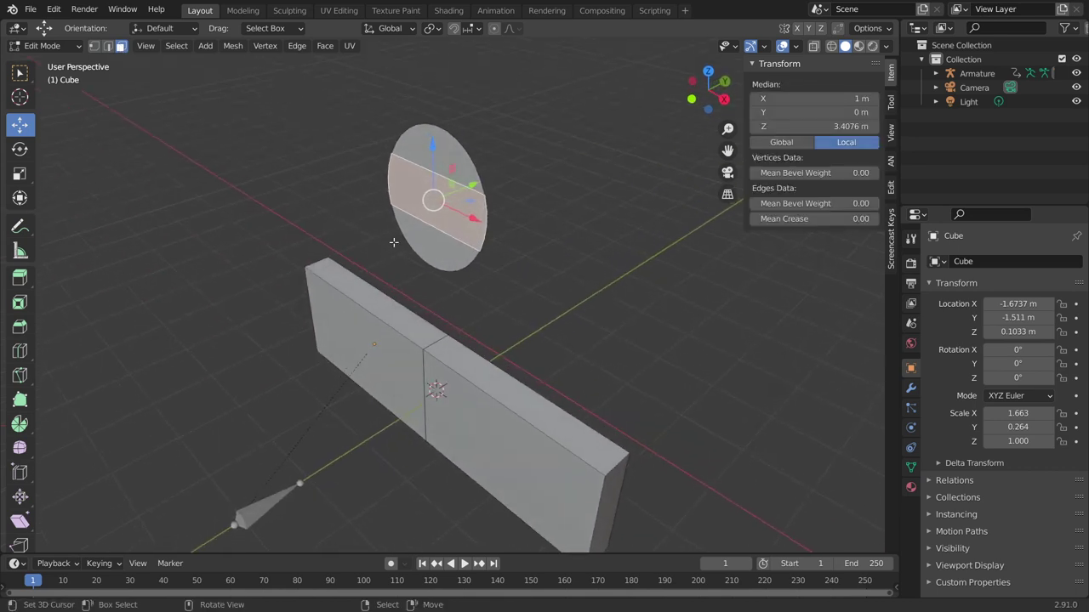
pyautogui.press('e')
pyautogui.click(383, 247)
pyautogui.click(107, 46)
pyautogui.keyDown('alt'); pyautogui.click(445, 136); pyautogui.keyUp('alt')
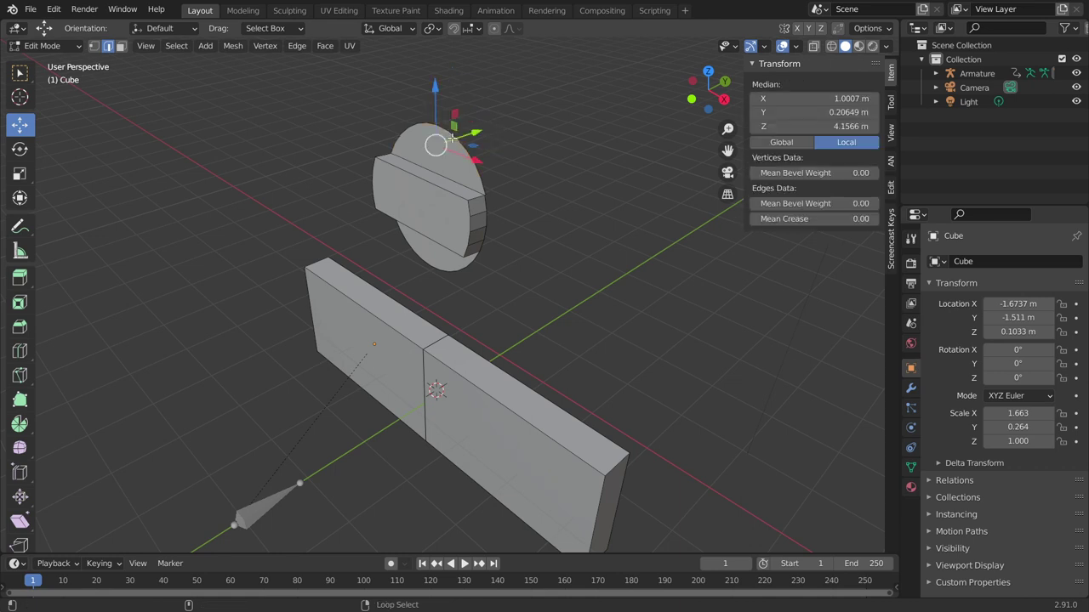
pyautogui.keyDown('alt'); pyautogui.click(453, 274); pyautogui.keyUp('alt')
# Step: Extrude the disc's middle strip about 0.305 m along Y, then return to front orthographic view
pyautogui.moveTo(458, 274); pyautogui.dragTo(502, 223, button='middle')
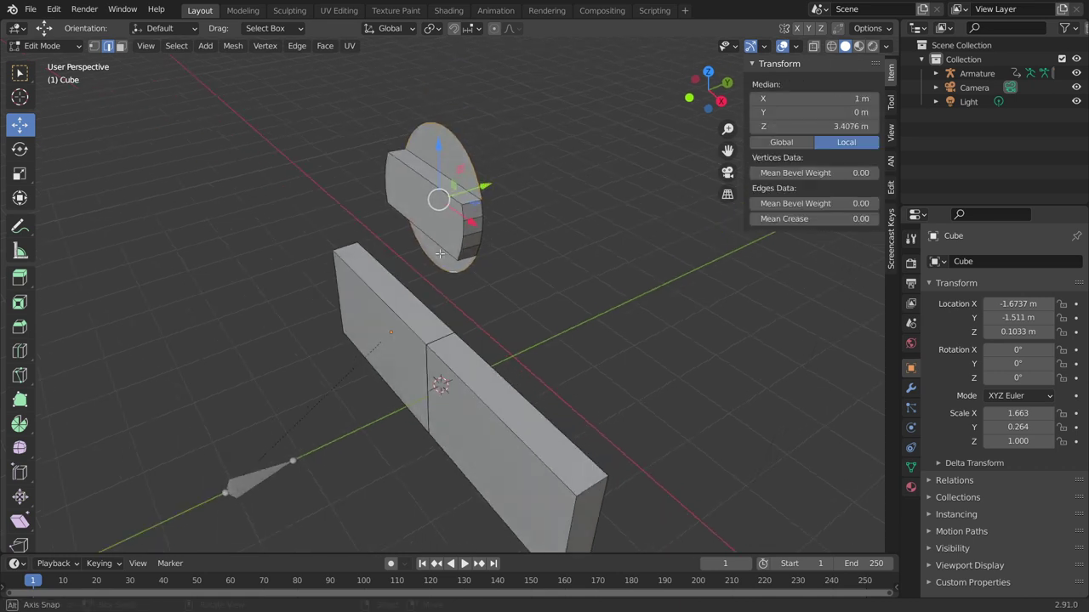
pyautogui.moveTo(503, 221); pyautogui.dragTo(511, 218)
pyautogui.click(522, 215)
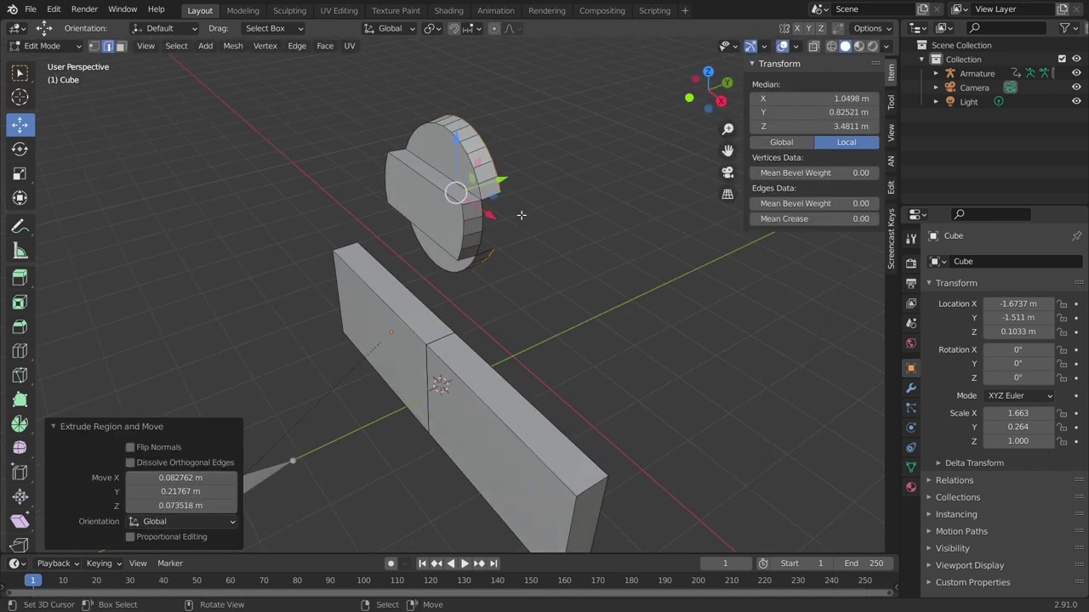
pyautogui.hotkey('ctrl', 'z')
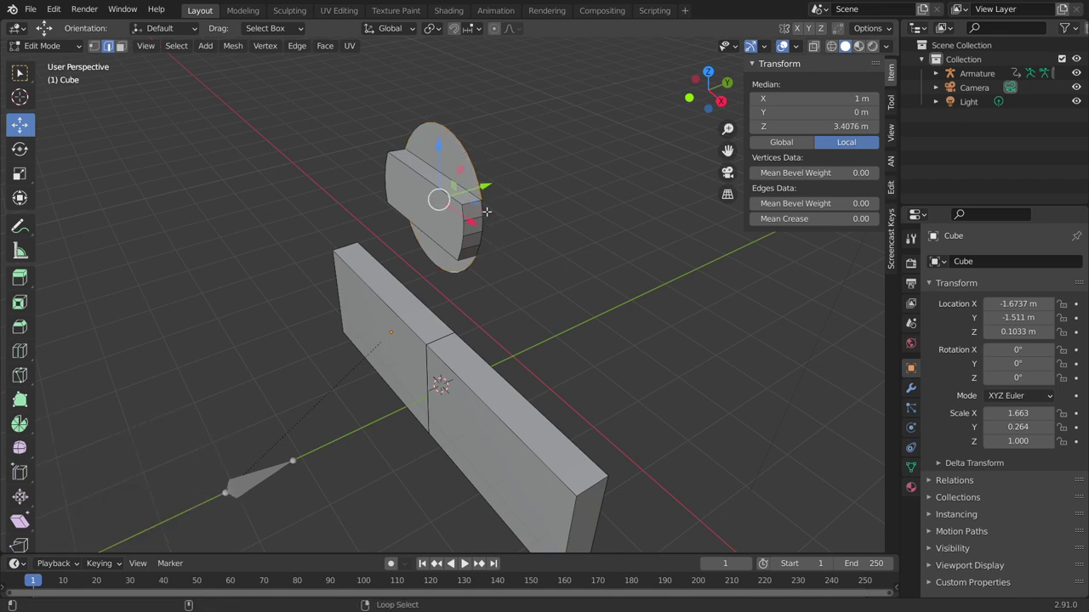
pyautogui.moveTo(486, 211)
pyautogui.mouseDown(button='middle')
pyautogui.moveTo(352, 212)
pyautogui.moveTo(442, 218)
pyautogui.mouseUp(button='middle')
pyautogui.press('g')
pyautogui.press('y')
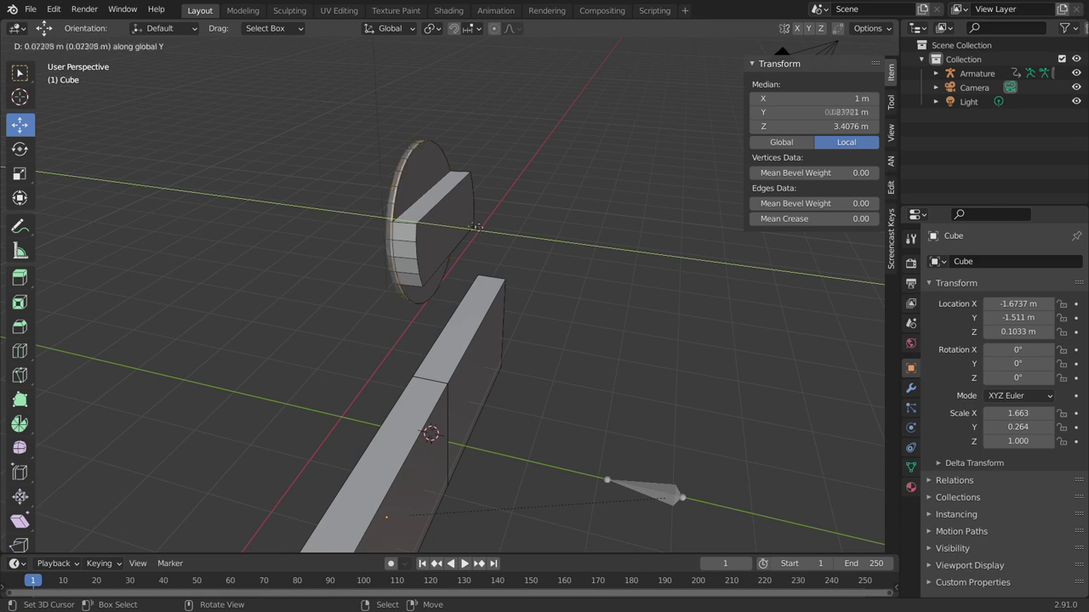
pyautogui.click(463, 228)
pyautogui.moveTo(463, 228)
pyautogui.mouseDown(button='middle')
pyautogui.moveTo(227, 172)
pyautogui.moveTo(811, 319)
pyautogui.mouseUp(button='middle')
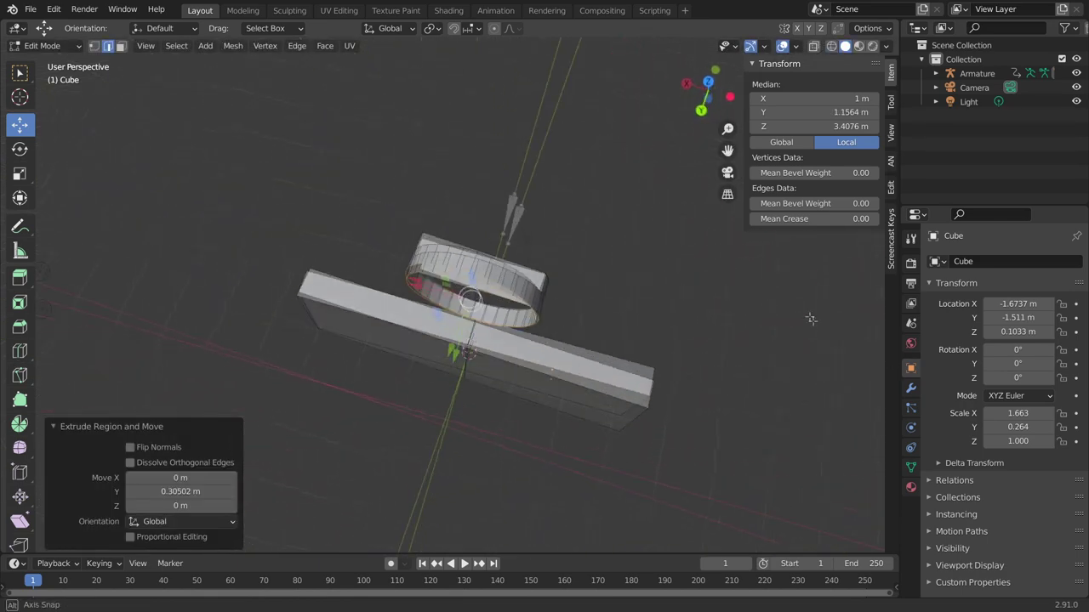
pyautogui.moveTo(811, 318); pyautogui.dragTo(508, 257, button='middle')
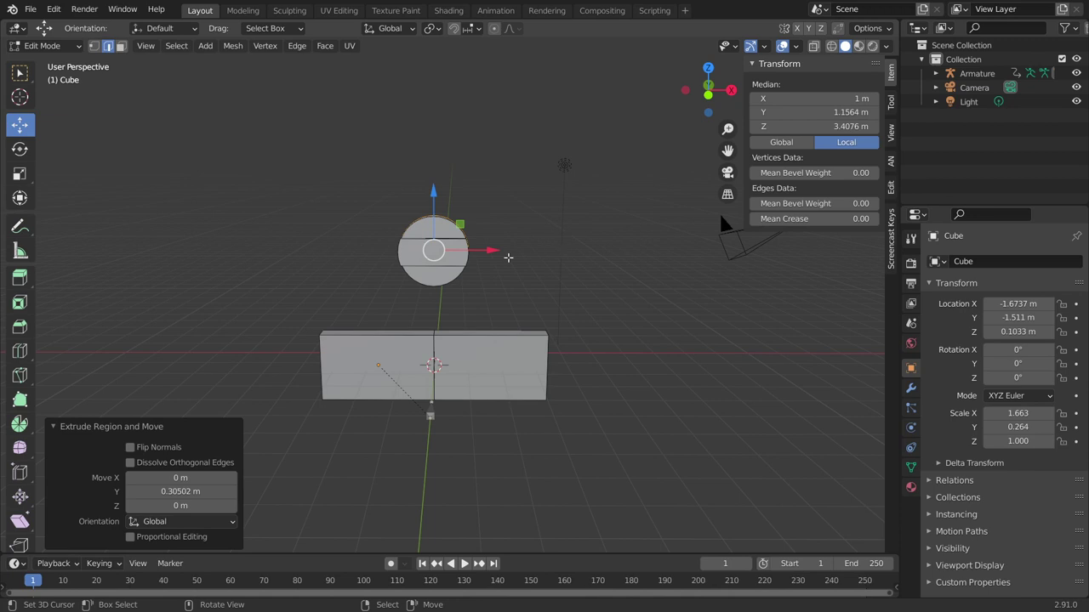
pyautogui.press('KP_1')
pyautogui.scroll(2, 508, 257)
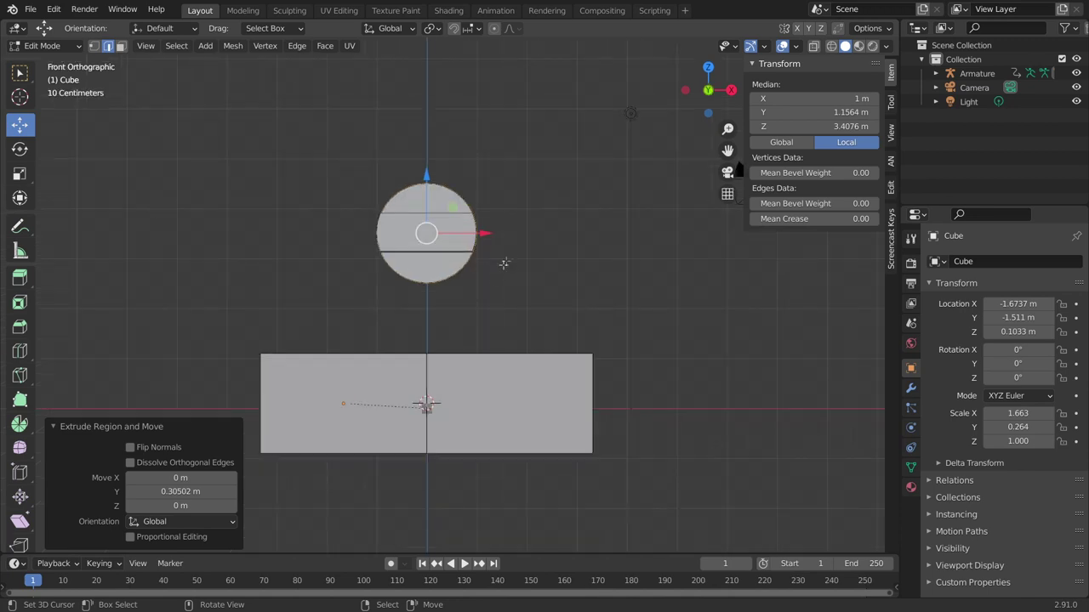
# Step: Show the scene in wireframe and put the armature into Edit Mode
pyautogui.click(831, 46)
pyautogui.moveTo(547, 250); pyautogui.dragTo(493, 337, button='middle')
pyautogui.click(451, 372)
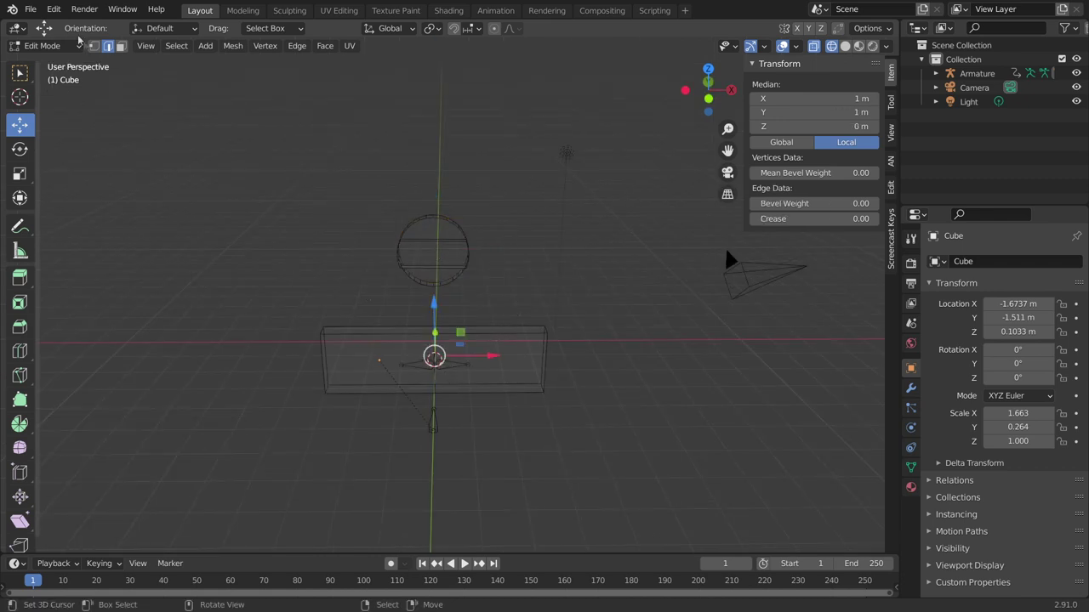
pyautogui.click(38, 45)
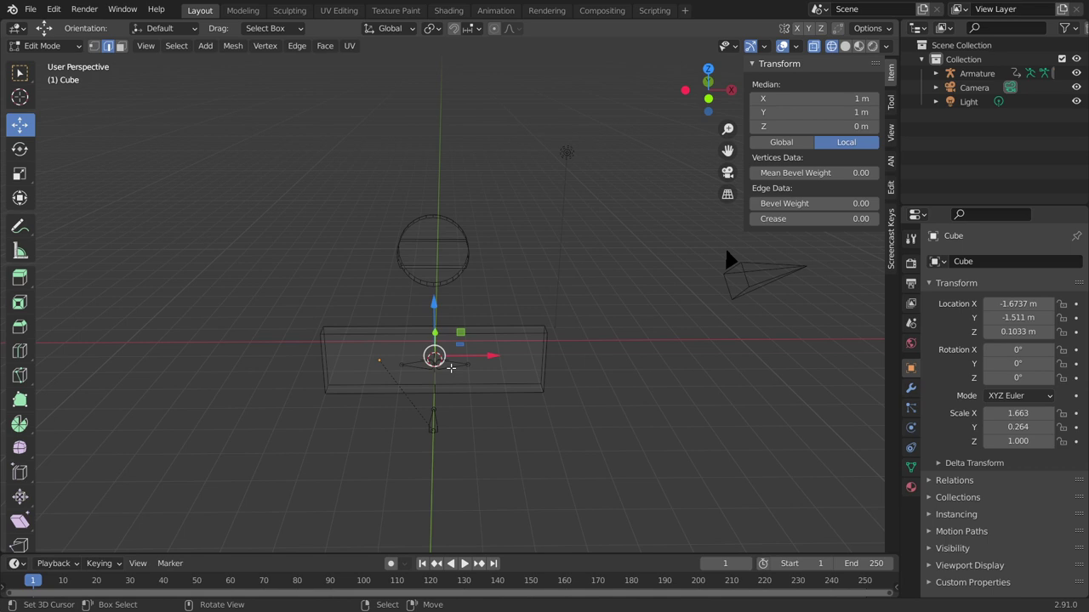
pyautogui.click(488, 384)
pyautogui.click(47, 46)
pyautogui.click(44, 78)
pyautogui.click(43, 46)
pyautogui.click(49, 63)
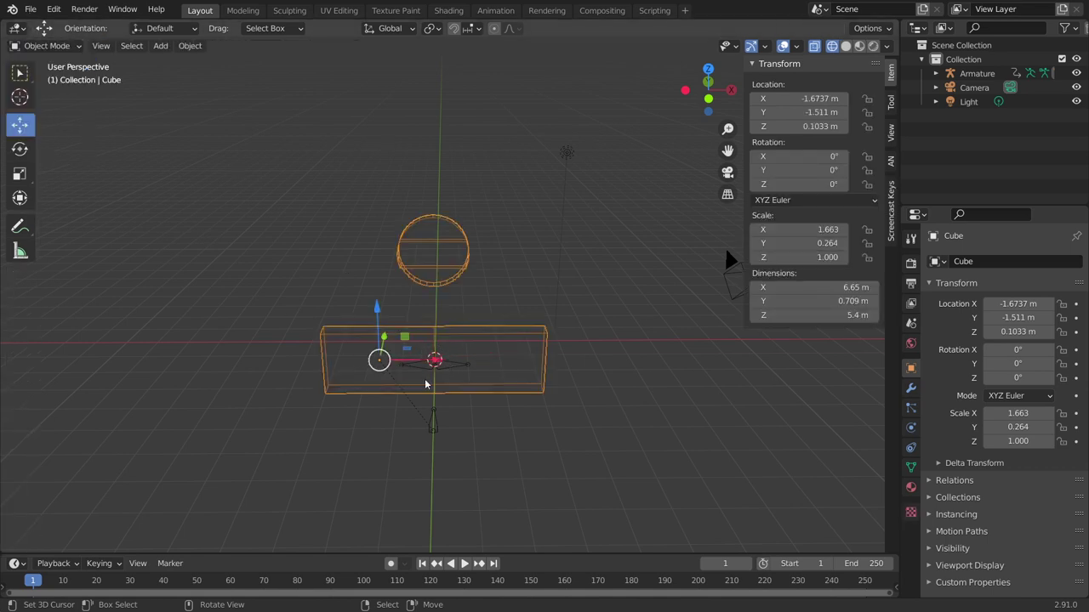
pyautogui.click(438, 432)
pyautogui.click(49, 46)
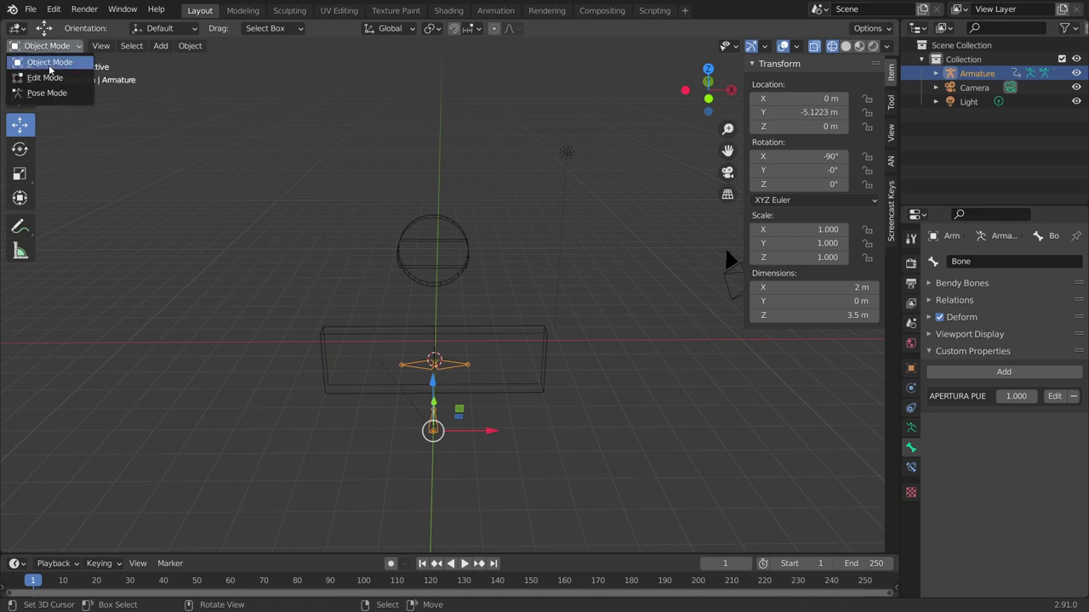
pyautogui.click(44, 76)
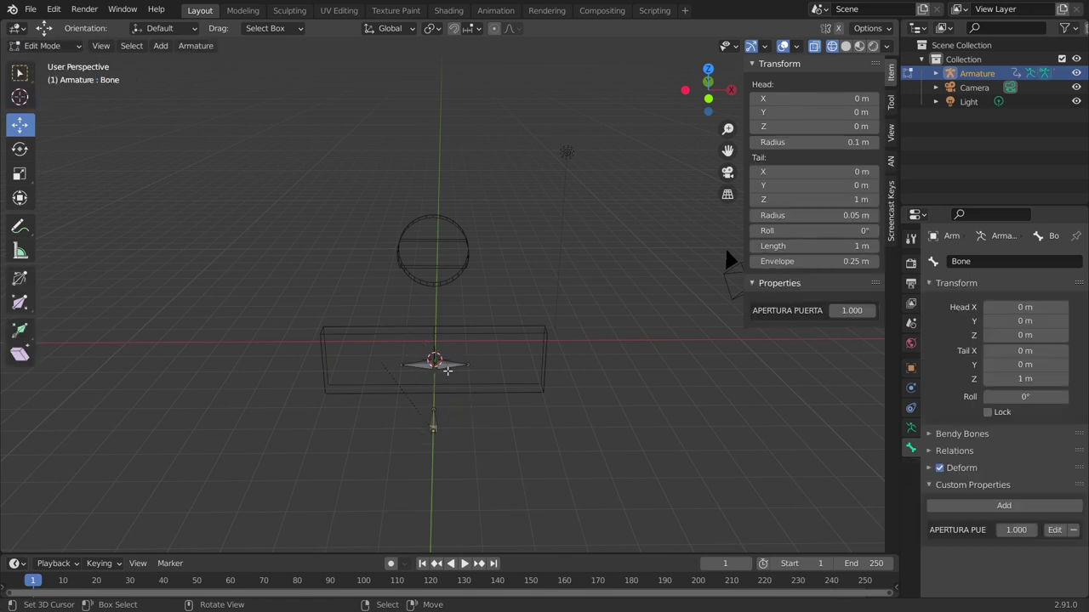
# Step: Duplicate Bone.002 up into the disc as Bone.003 and slide it 0.53 m on X
pyautogui.click(446, 366)
pyautogui.press('KP_1')
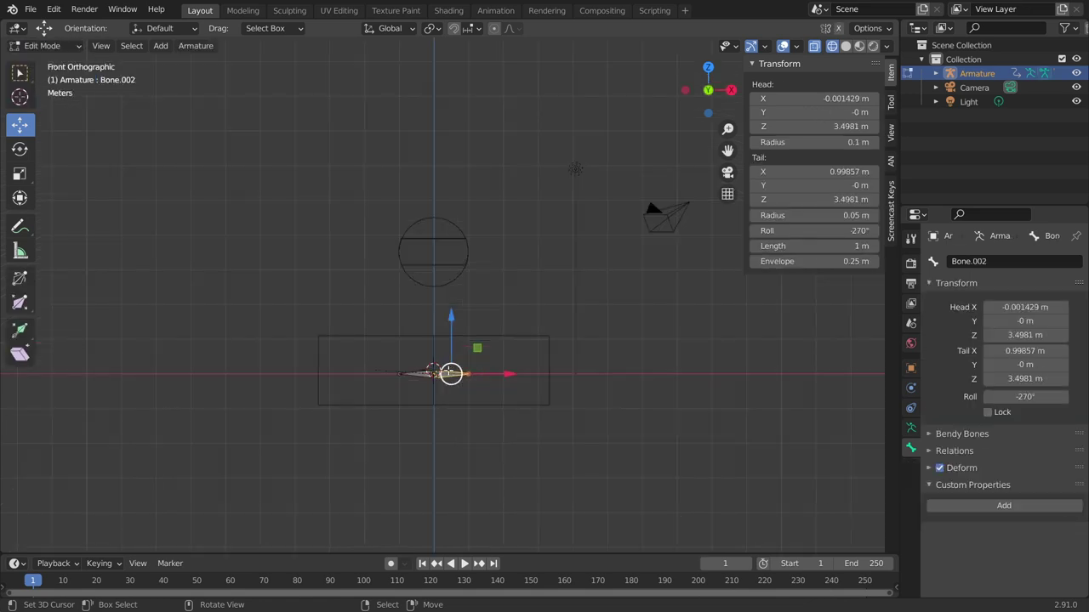
pyautogui.hotkey('shift', 'd')
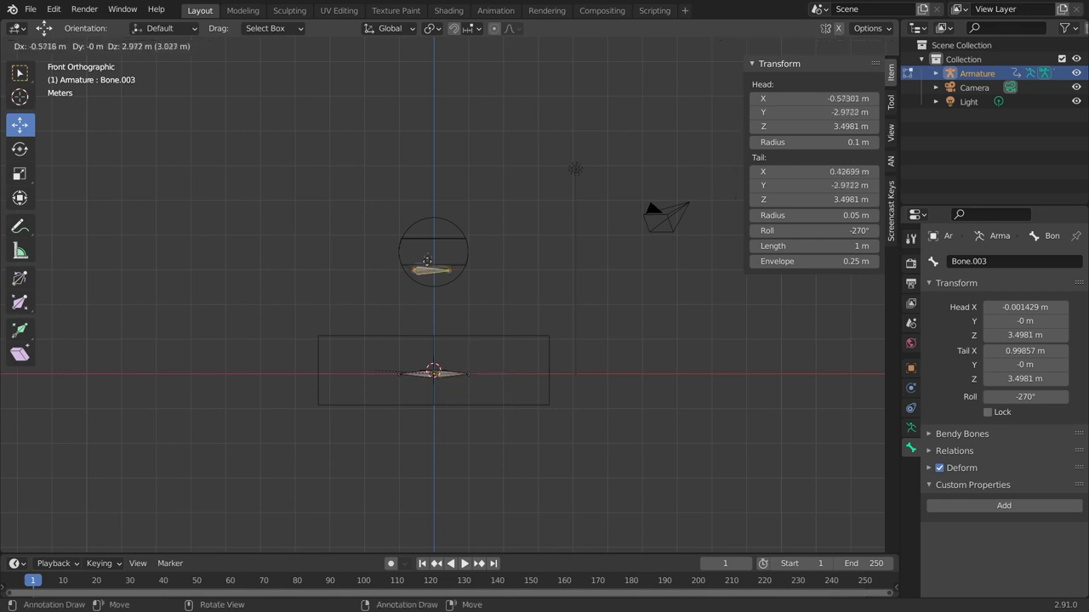
pyautogui.click(430, 248)
pyautogui.scroll(5, 467, 186)
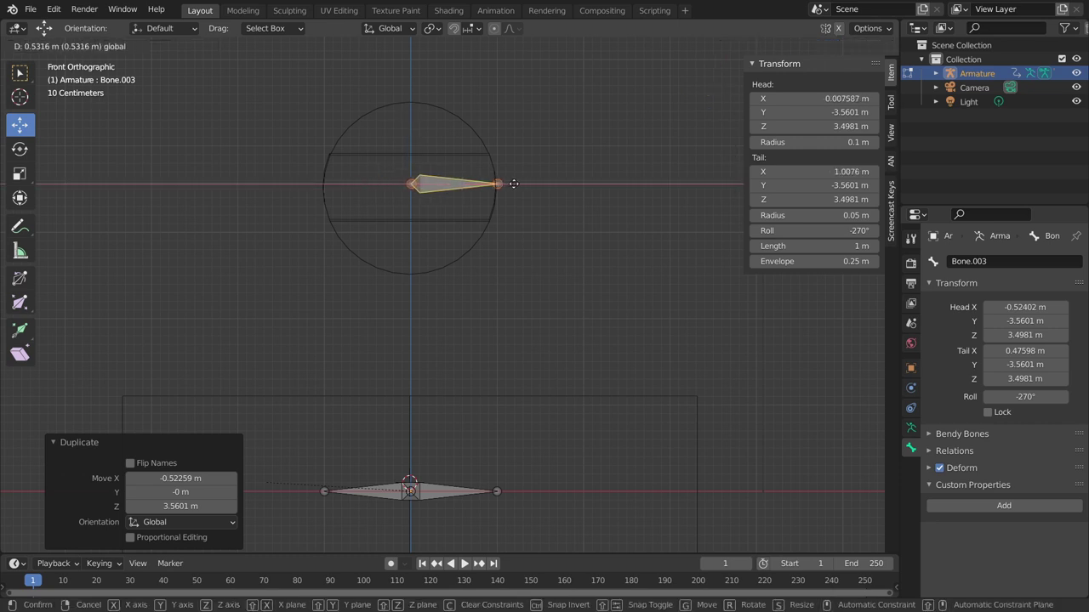
pyautogui.moveTo(468, 183); pyautogui.dragTo(511, 184)
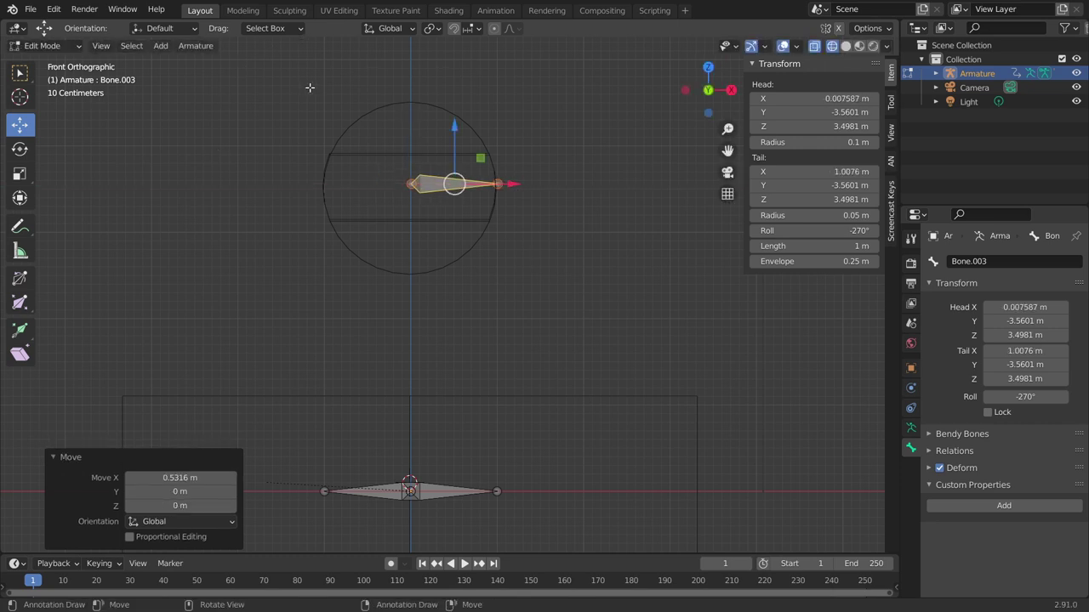
pyautogui.scroll(-1, 417, 228)
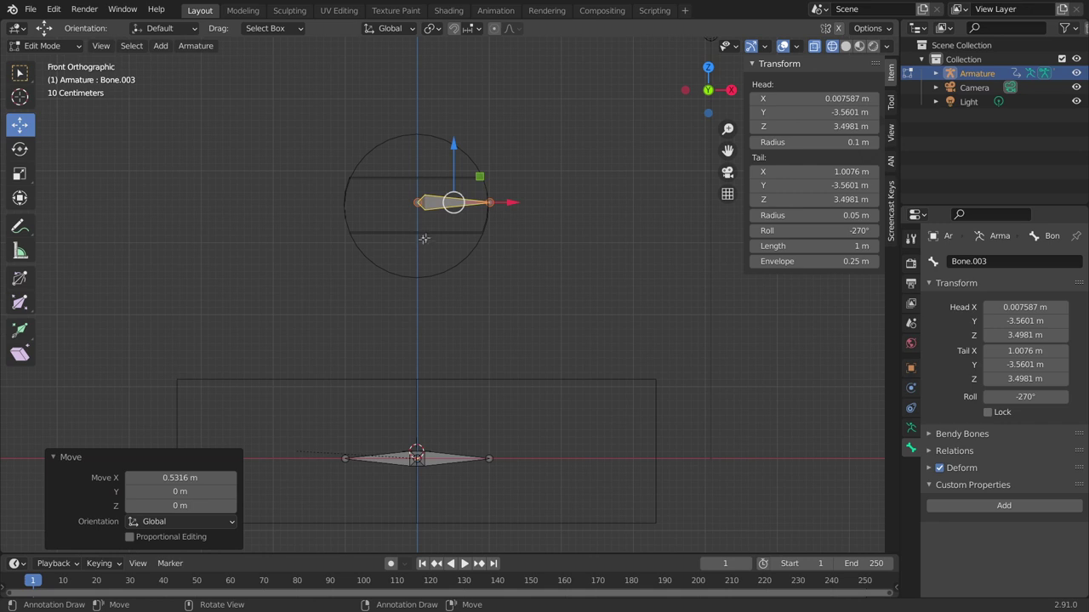
pyautogui.moveTo(423, 239); pyautogui.dragTo(410, 434, button='middle')
pyautogui.hotkey('ctrl', 'z')
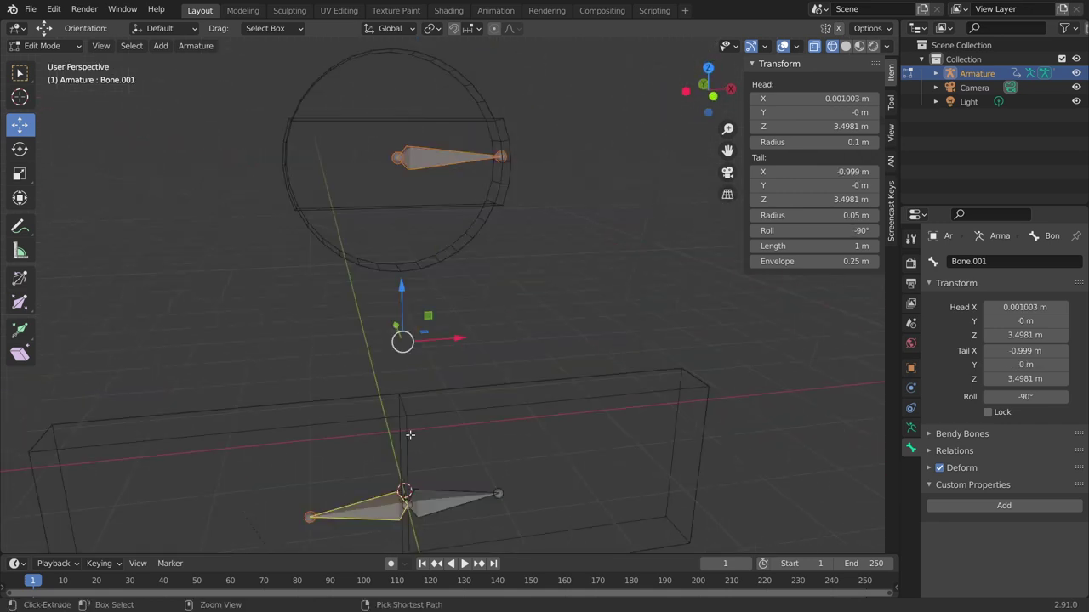
# Step: Clear Bone.001's parent, then try separating the bones and undo it
pyautogui.hotkey('alt', 'p')
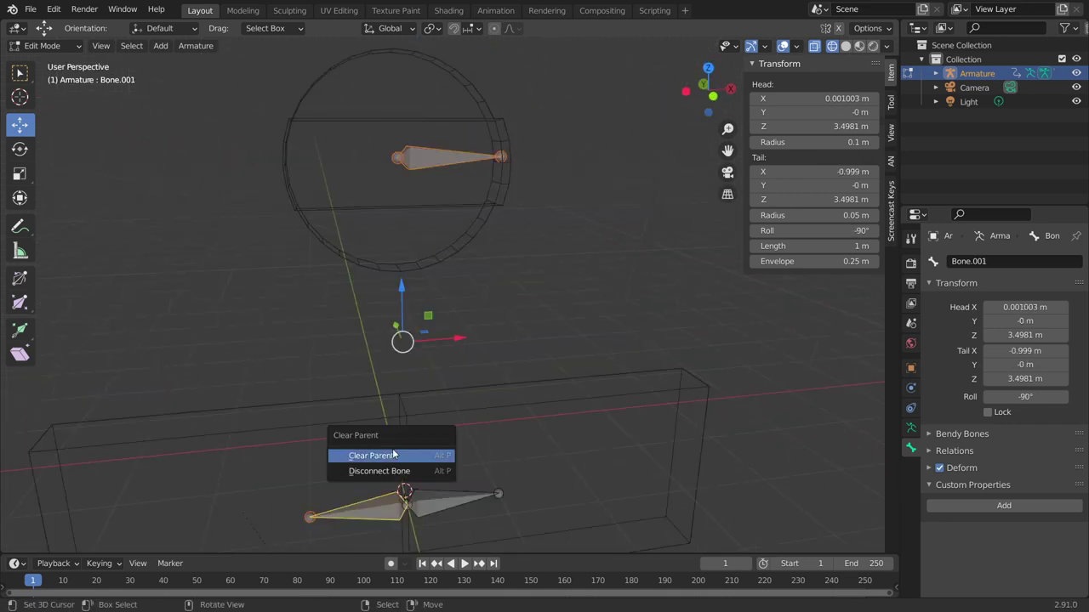
pyautogui.click(395, 455)
pyautogui.click(446, 500)
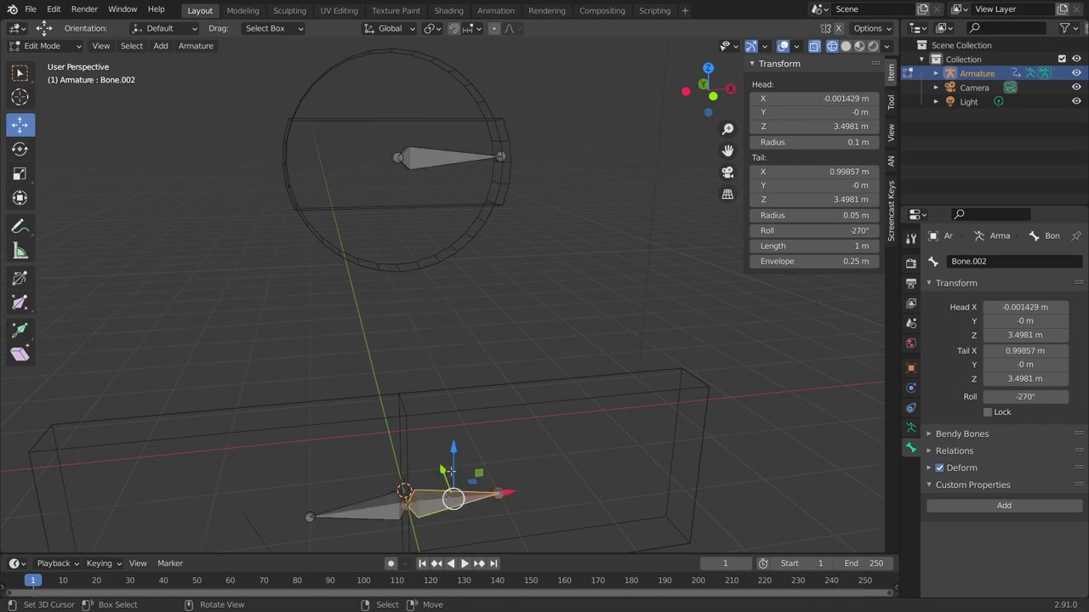
pyautogui.keyDown('shift'); pyautogui.click(442, 155); pyautogui.keyUp('shift')
pyautogui.press('p')
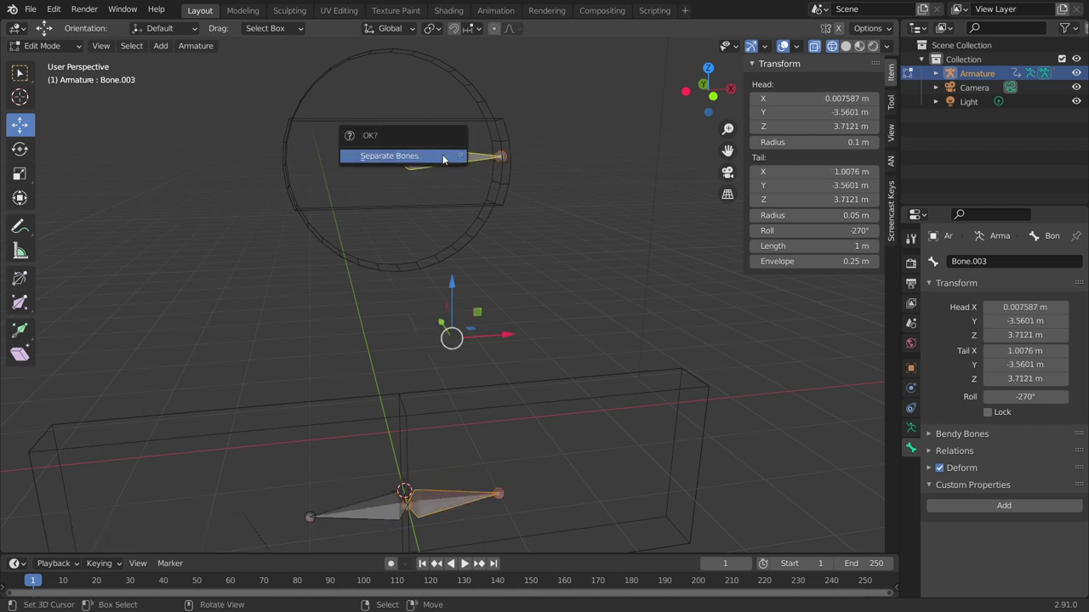
pyautogui.click(443, 158)
pyautogui.hotkey('ctrl', 'z')
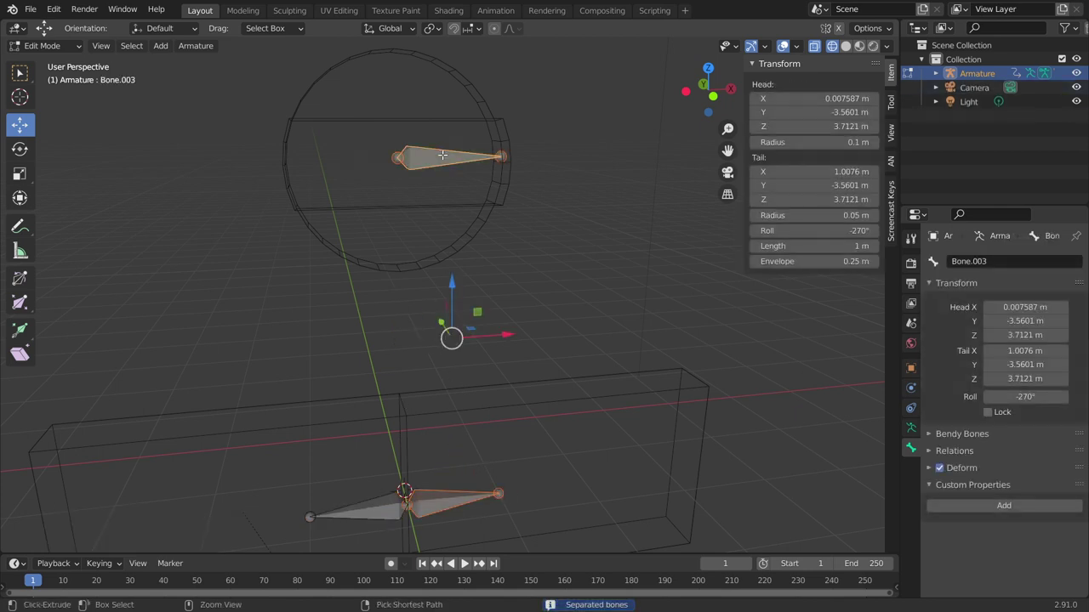
pyautogui.moveTo(426, 184)
pyautogui.mouseDown(button='middle')
pyautogui.moveTo(402, 221)
pyautogui.moveTo(502, 243)
pyautogui.moveTo(479, 294)
pyautogui.mouseUp(button='middle')
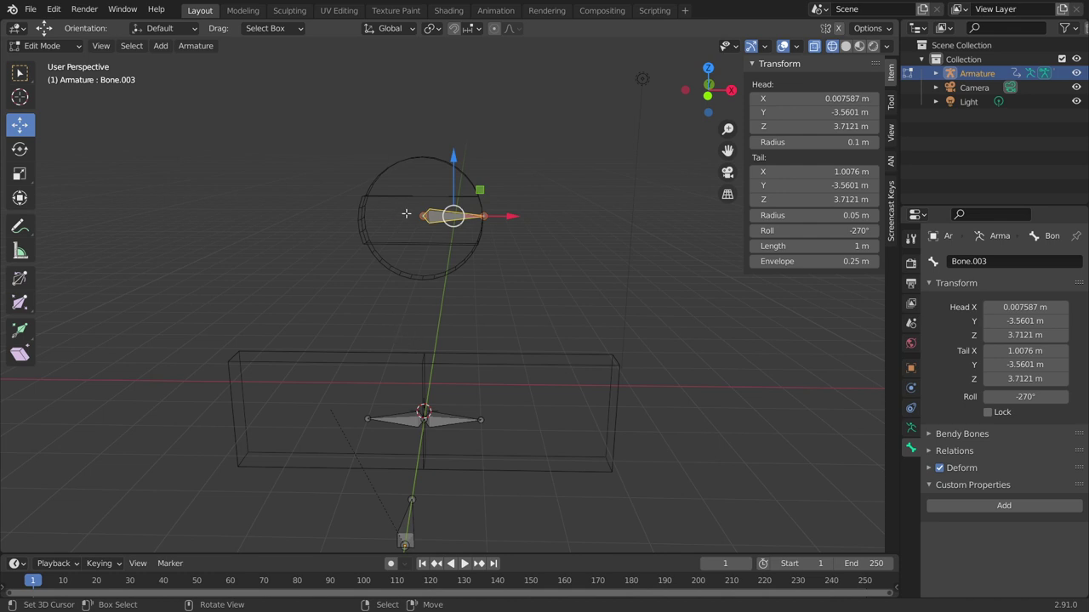
# Step: Parent the Cube mesh, disc included, to the Armature With Automatic Weights
pyautogui.click(45, 45)
pyautogui.click(38, 59)
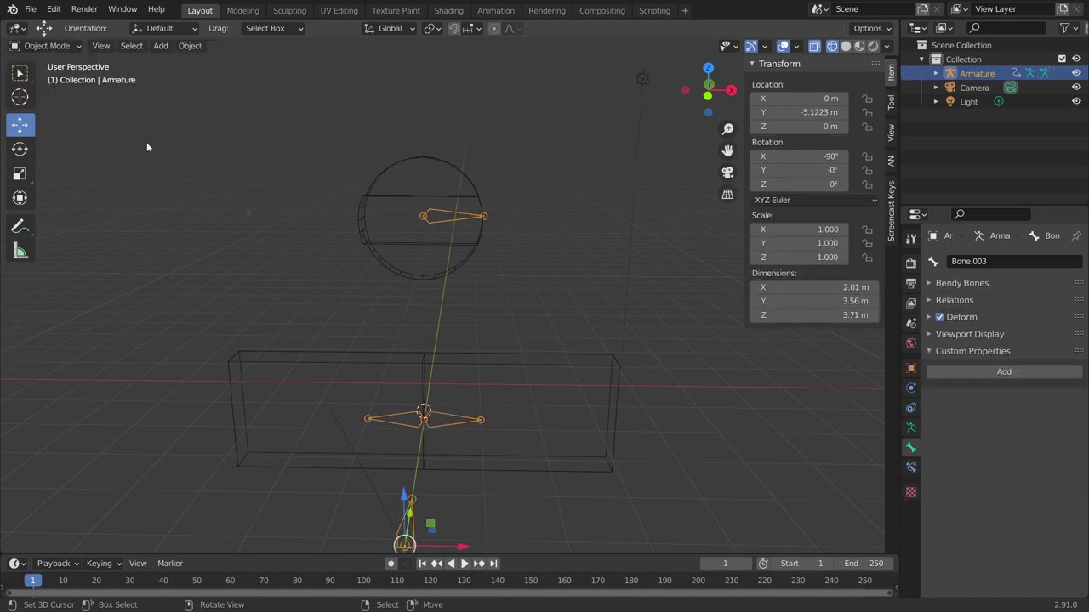
pyautogui.click(404, 271)
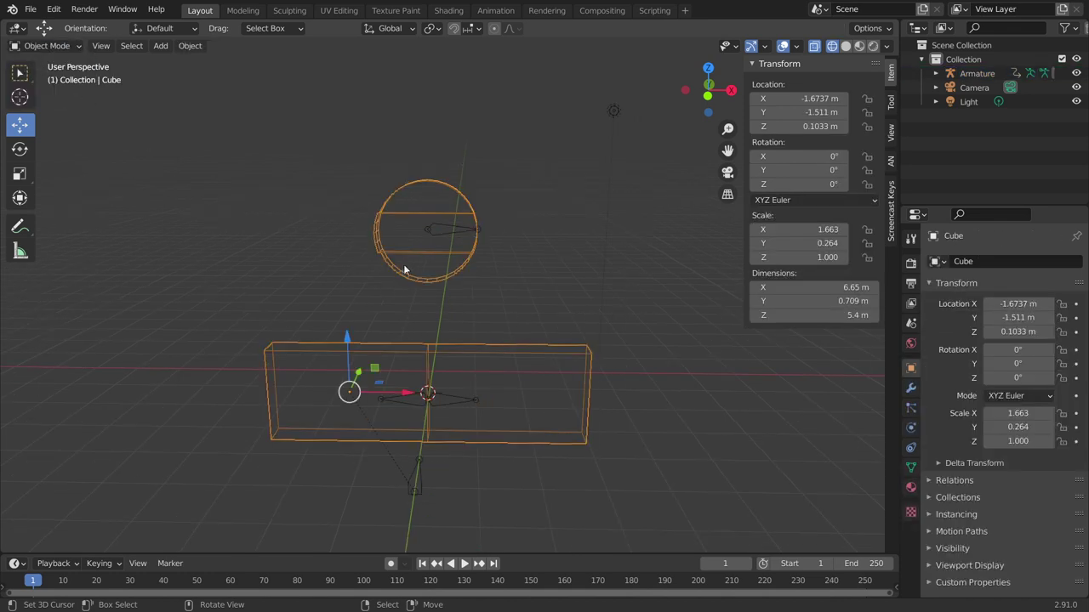
pyautogui.keyDown('shift'); pyautogui.click(461, 233); pyautogui.keyUp('shift')
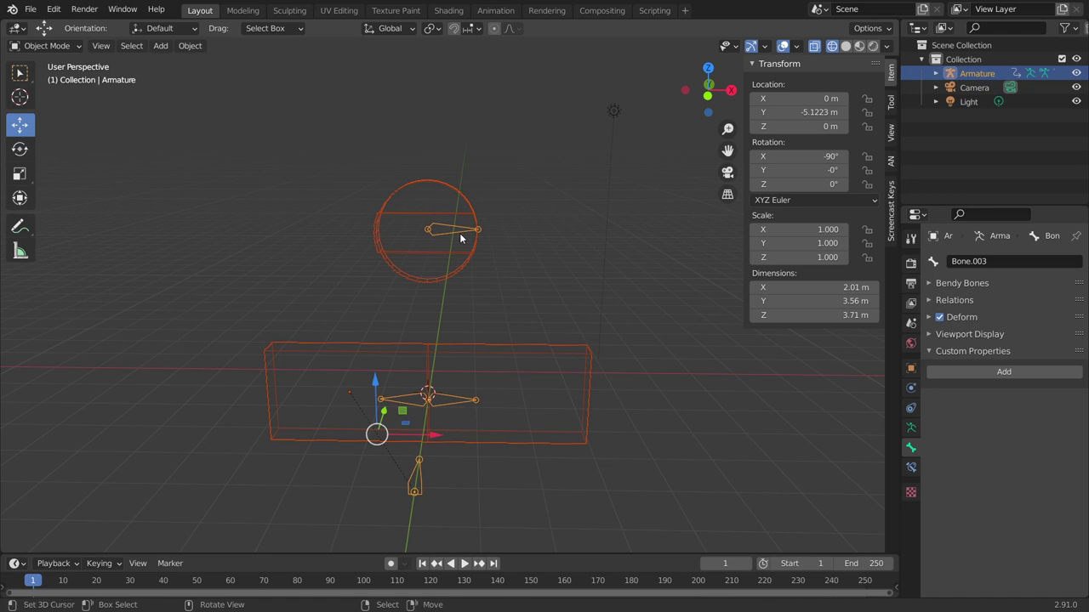
pyautogui.hotkey('ctrl', 'p')
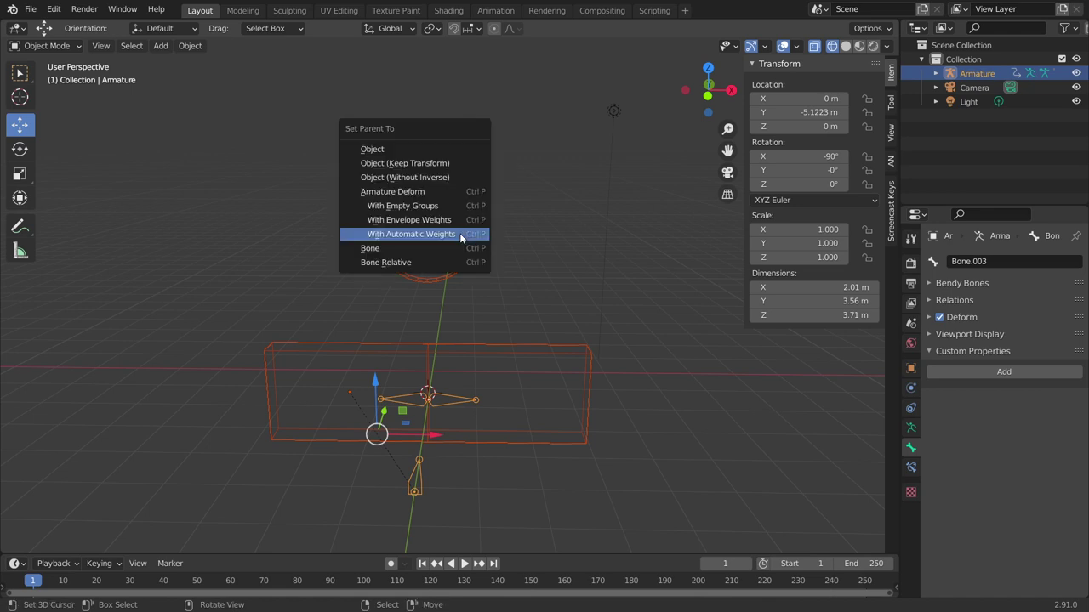
pyautogui.click(451, 234)
pyautogui.scroll(-2, 440, 264)
pyautogui.click(450, 252)
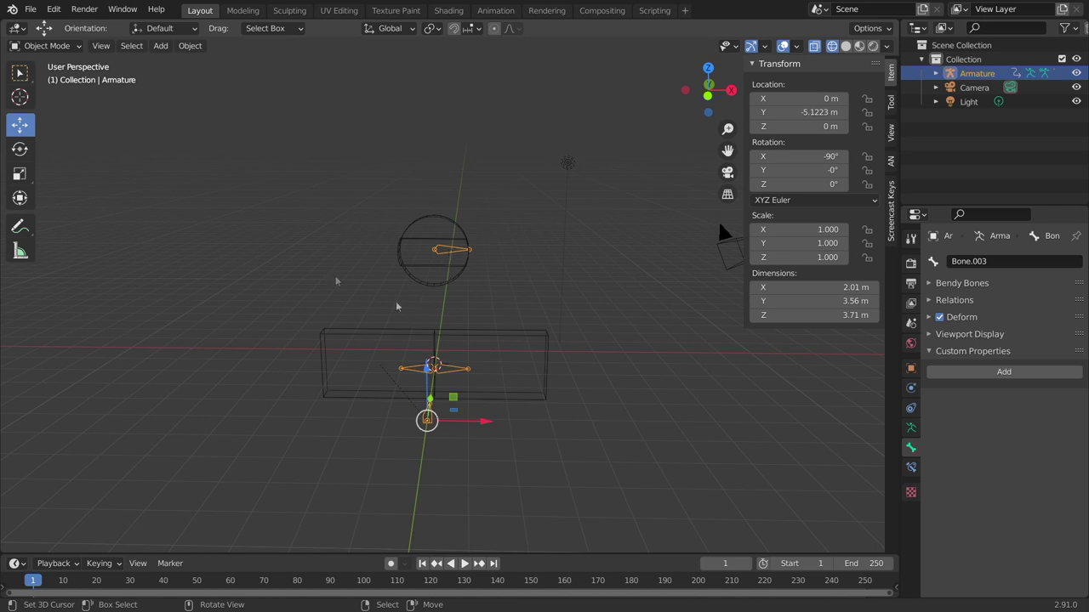
pyautogui.click(47, 45)
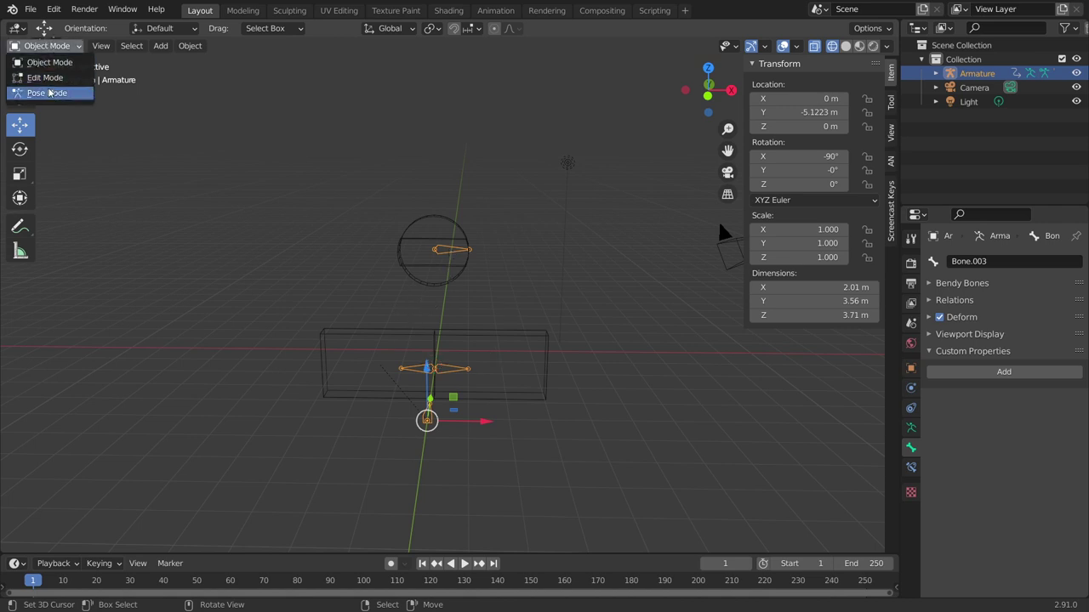
# Step: Enter Pose Mode and select Bone.003 inside the disc
pyautogui.click(51, 90)
pyautogui.scroll(3, 408, 255)
pyautogui.click(449, 243)
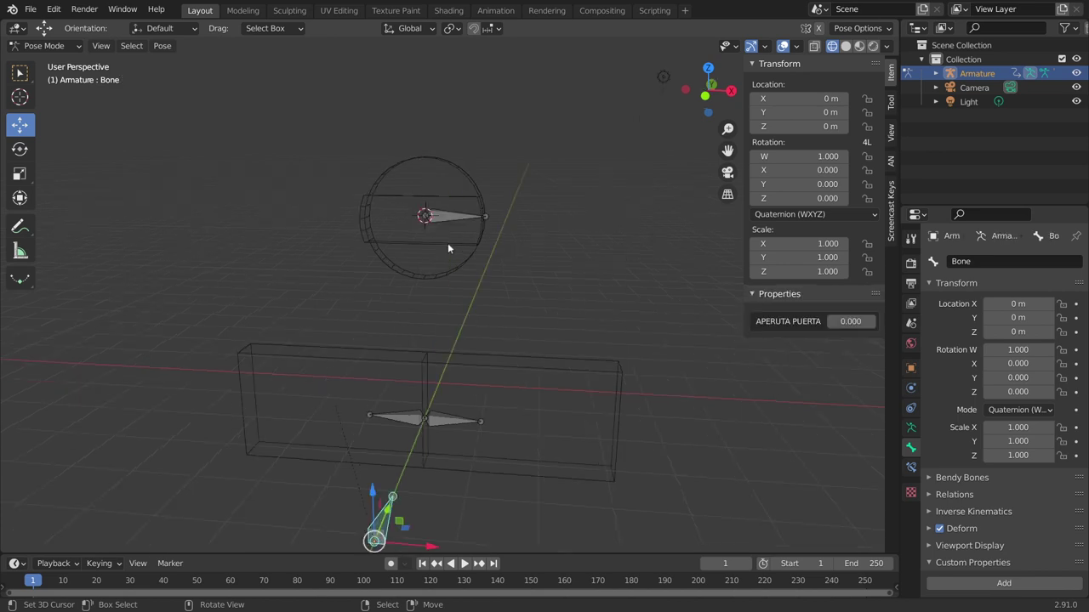
pyautogui.moveTo(448, 244); pyautogui.dragTo(448, 207, button='middle')
pyautogui.click(446, 191)
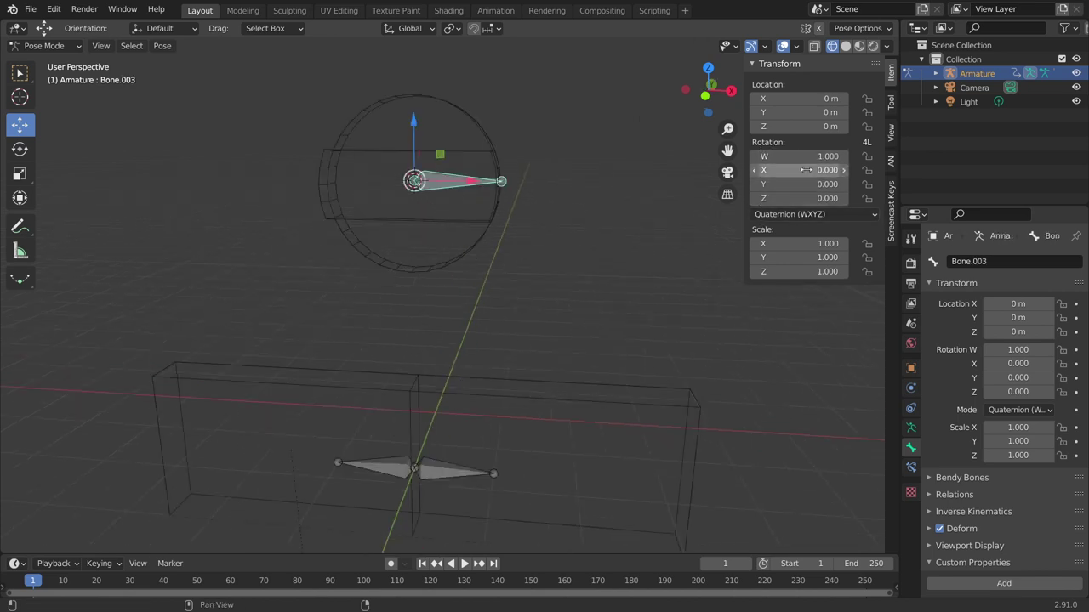
# Step: Test Bone.003's W, X, Y and Z quaternion rotations, then reset X to 0
pyautogui.moveTo(799, 184); pyautogui.dragTo(850, 183)
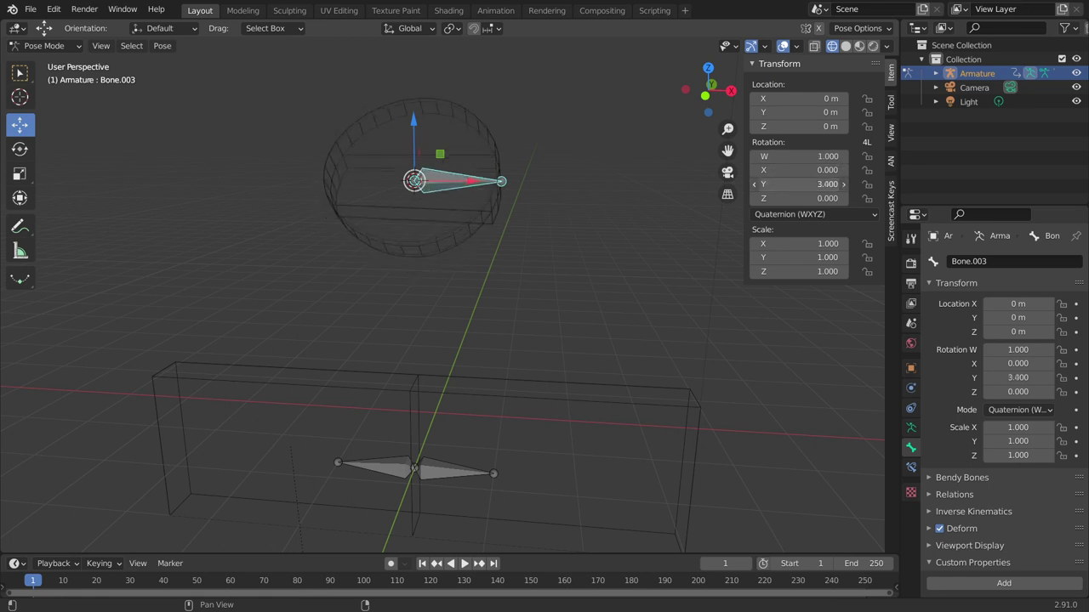
pyautogui.press('Escape')
pyautogui.moveTo(800, 156); pyautogui.dragTo(842, 156)
pyautogui.press('Escape')
pyautogui.moveTo(791, 198); pyautogui.dragTo(843, 198)
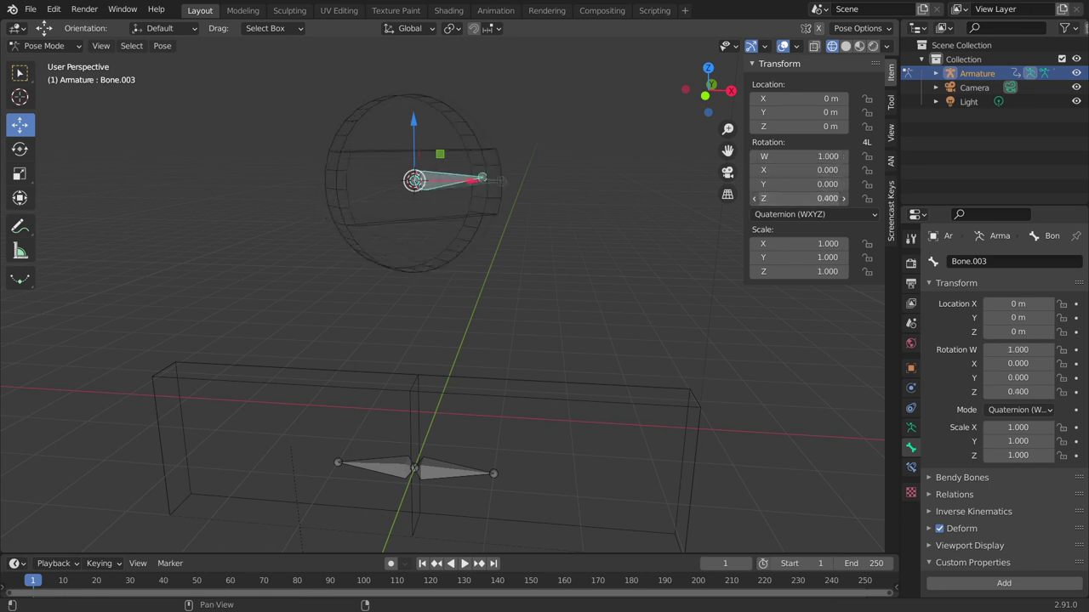
pyautogui.press('Escape')
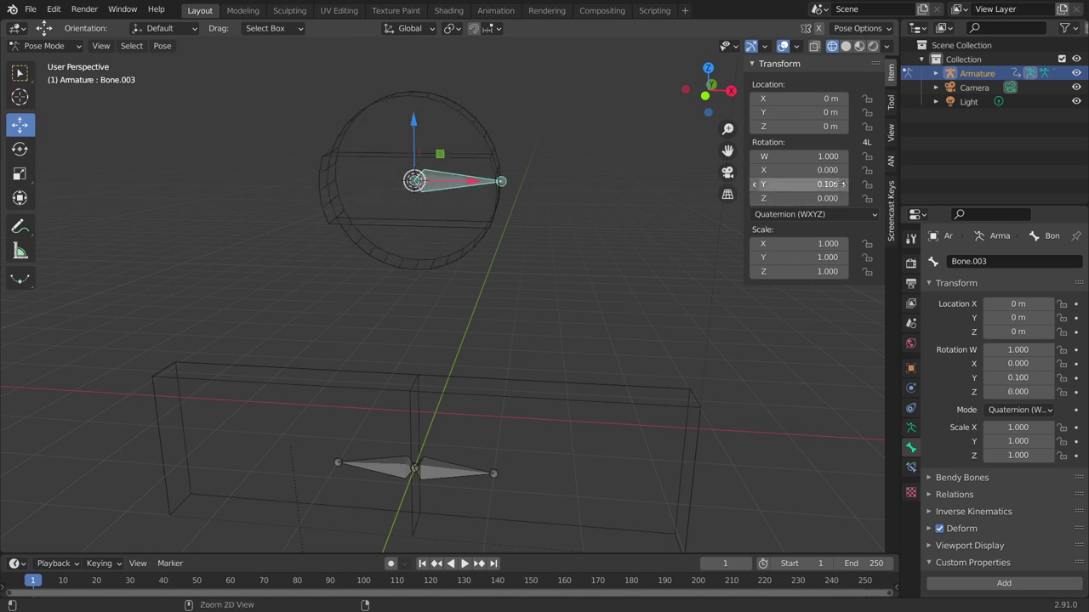
pyautogui.moveTo(808, 170); pyautogui.dragTo(843, 170)
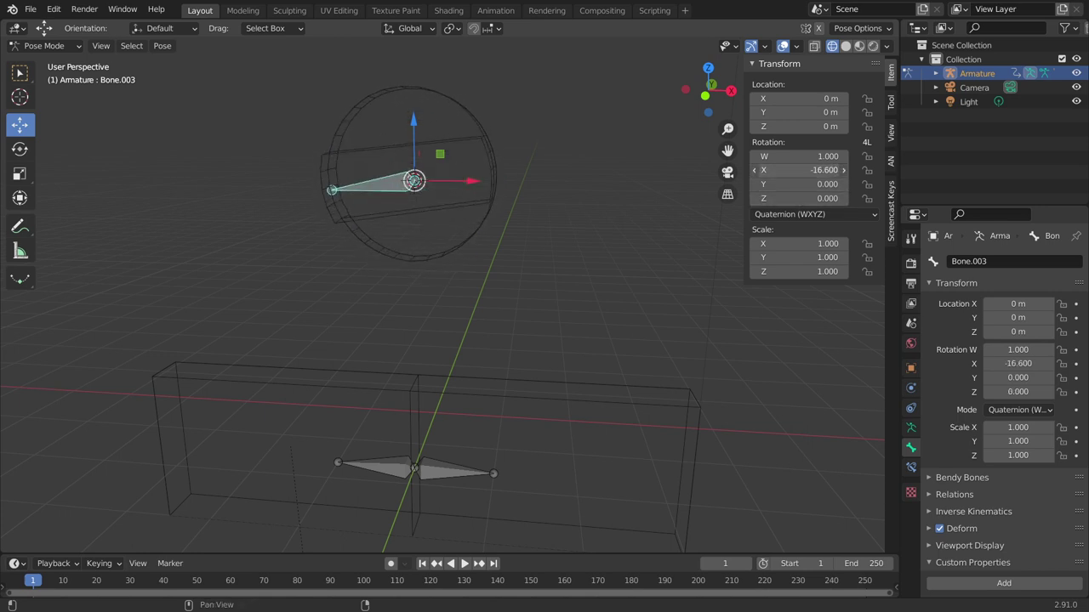
pyautogui.moveTo(816, 170)
pyautogui.mouseDown()
pyautogui.moveTo(843, 170)
pyautogui.moveTo(801, 171)
pyautogui.mouseUp()
pyautogui.click(800, 171)
pyautogui.write('0')
pyautogui.press('Return')
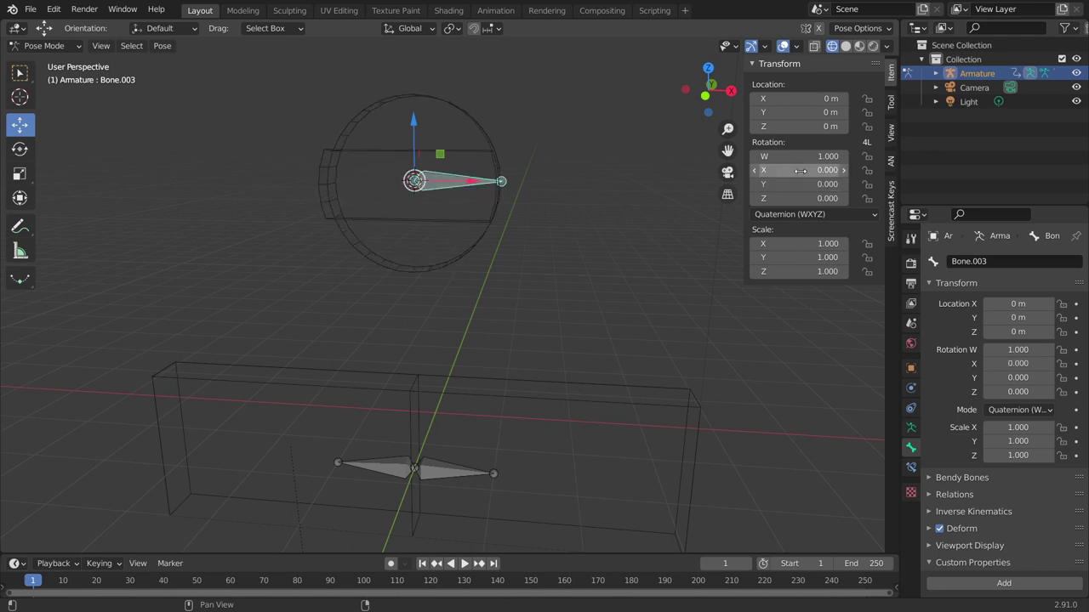
# Step: Select the control bone holding the APERUTA PUERTA property
pyautogui.moveTo(544, 323); pyautogui.dragTo(505, 336, button='middle')
pyautogui.click(383, 515)
pyautogui.scroll(-2, 986, 510)
# Step: Copy the APERUTA PUERTA data path and add a driver with expression var on Bone.003's X rotation
pyautogui.rightClick(1013, 581)
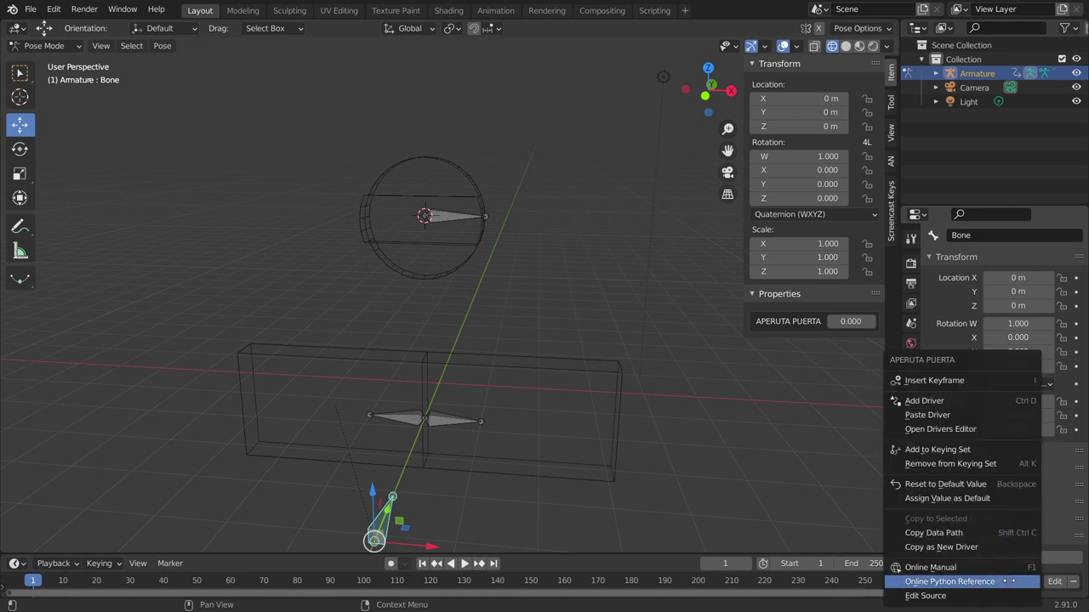
pyautogui.click(959, 533)
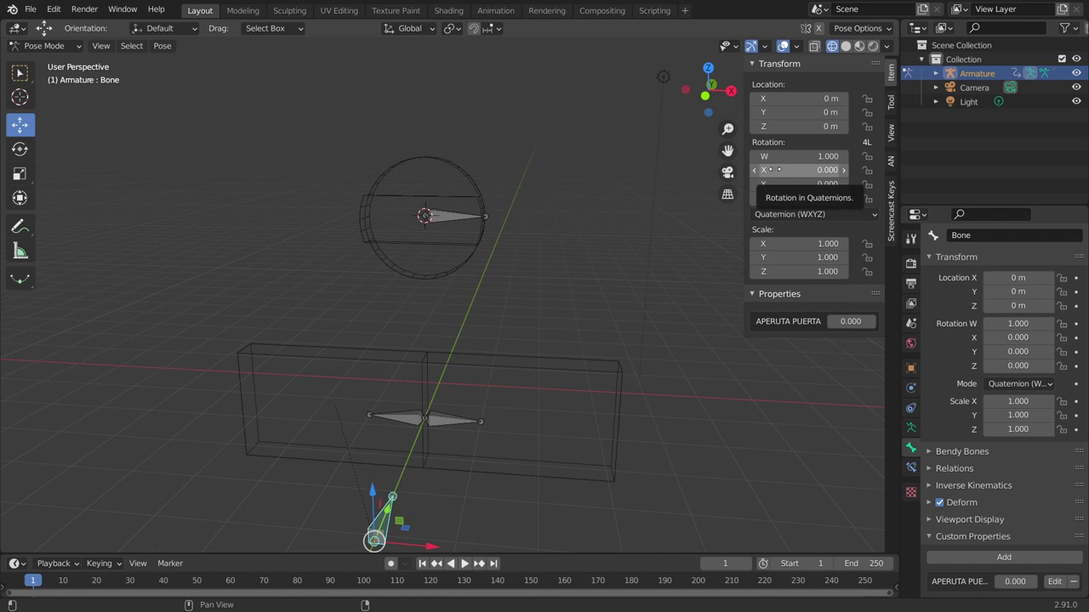
pyautogui.rightClick(776, 170)
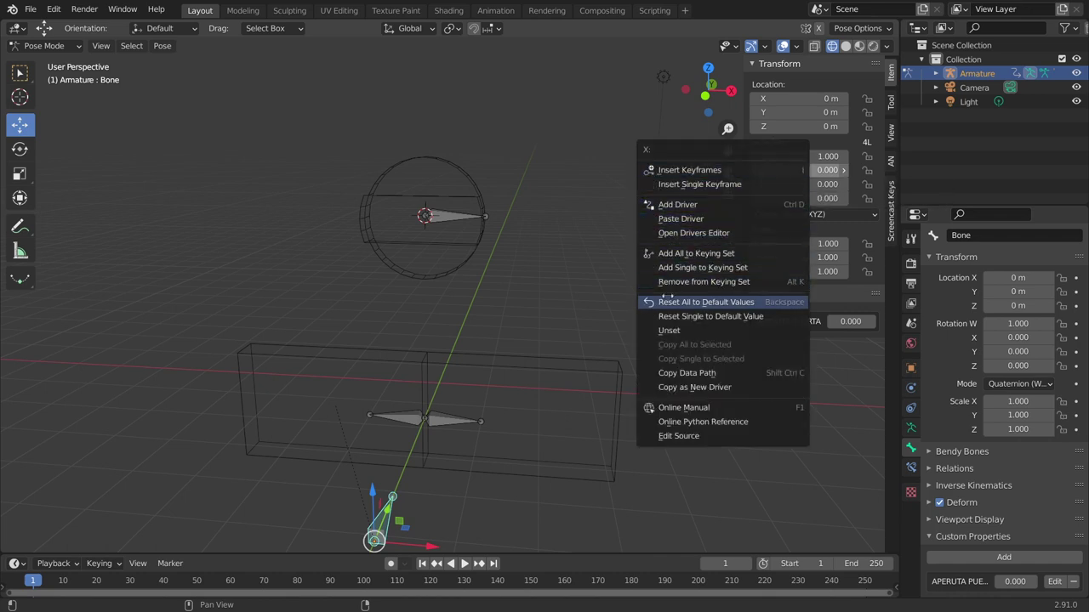
pyautogui.click(694, 205)
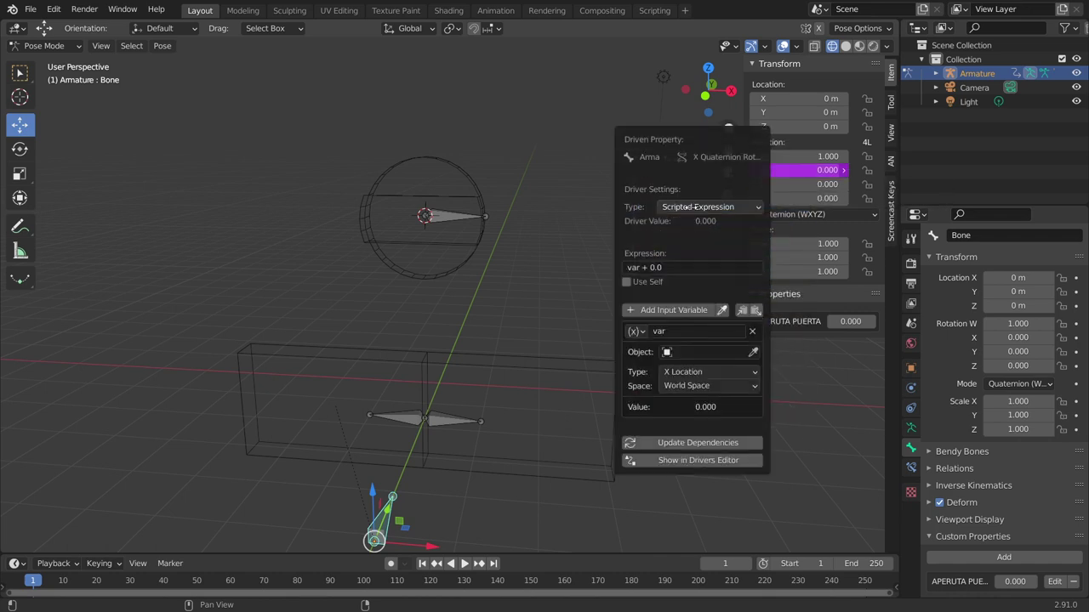
pyautogui.click(664, 267)
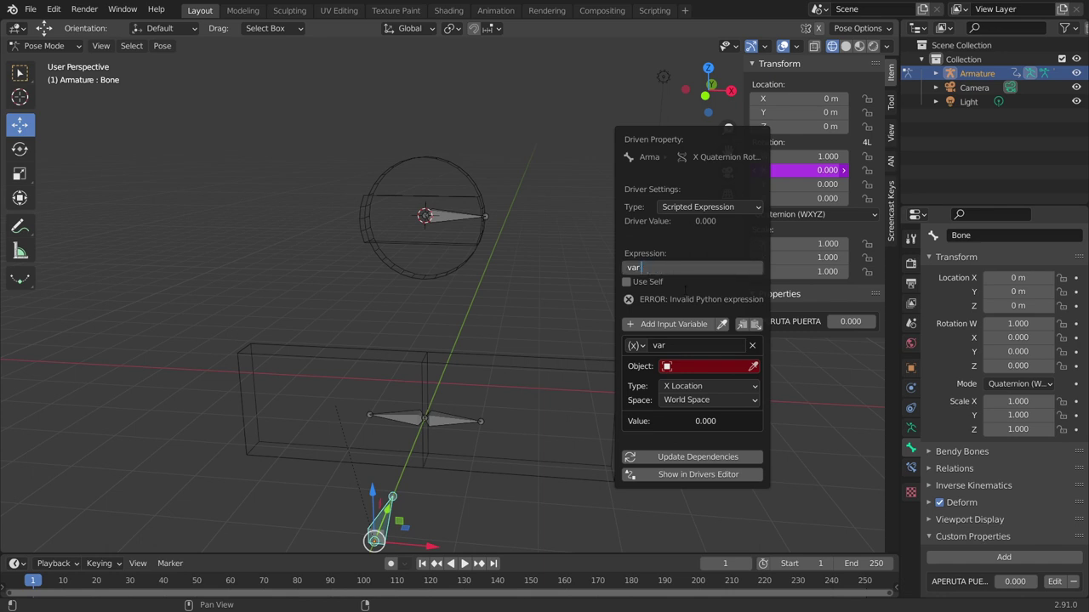
pyautogui.press('Return')
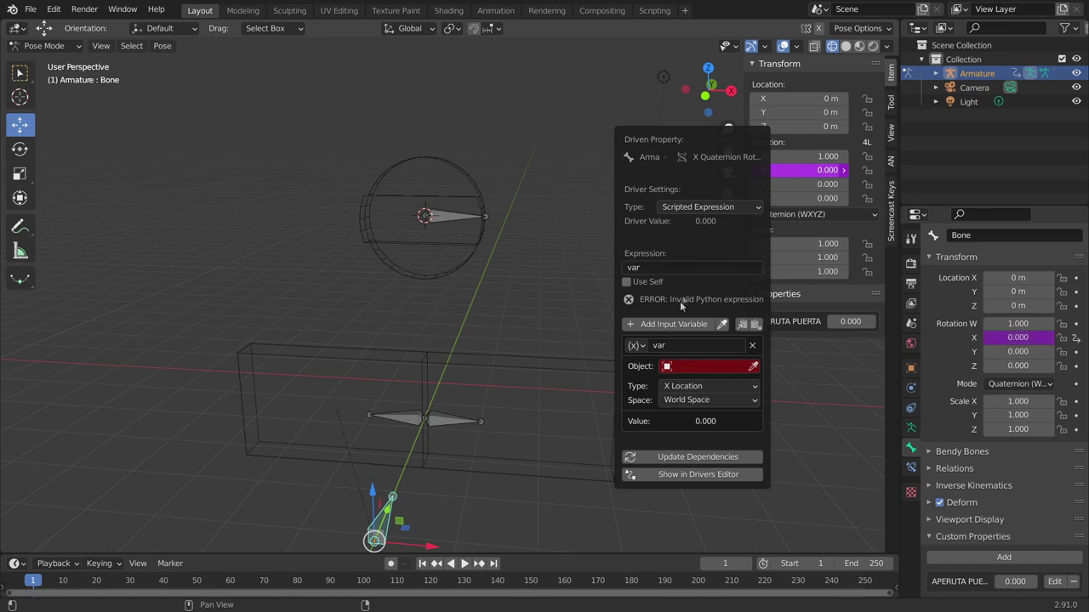
# Step: Make the driver variable a Single Property reading the Armature, with the pasted APERUTA PUERTA path
pyautogui.click(644, 347)
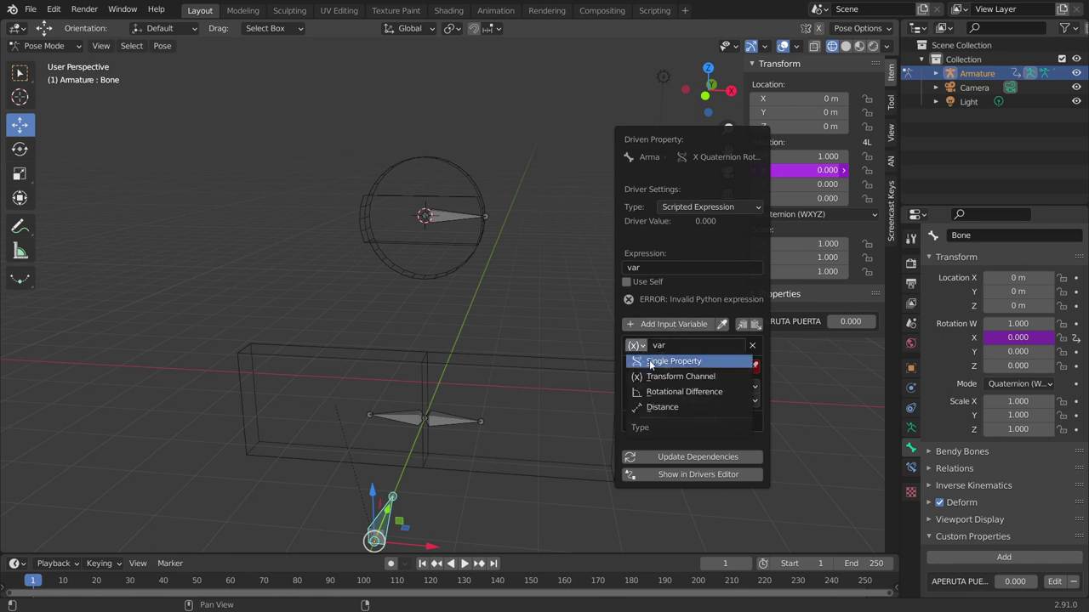
pyautogui.click(648, 360)
pyautogui.click(635, 346)
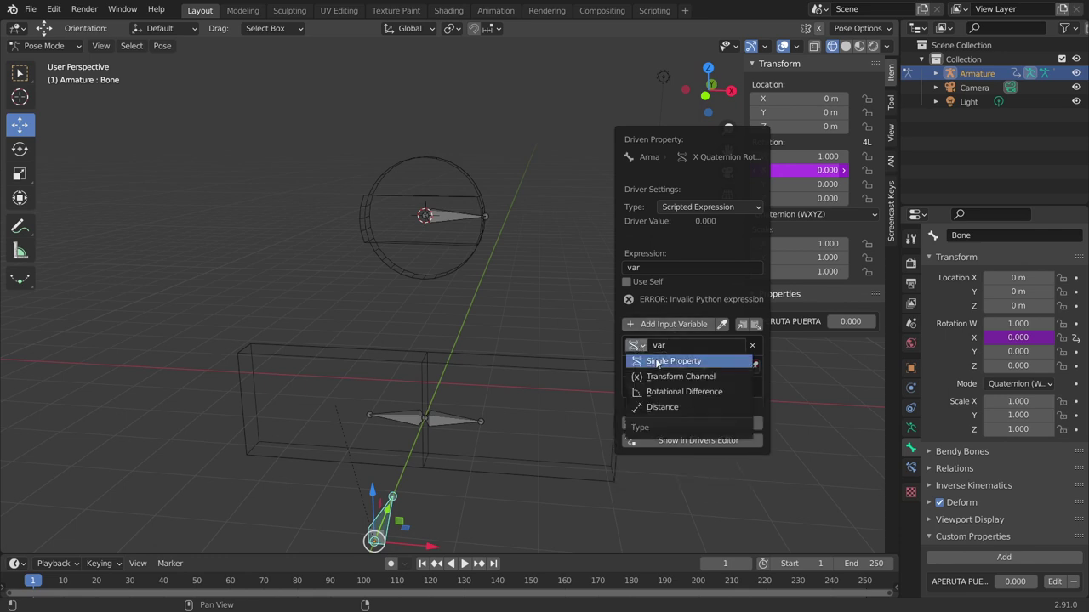
pyautogui.click(671, 363)
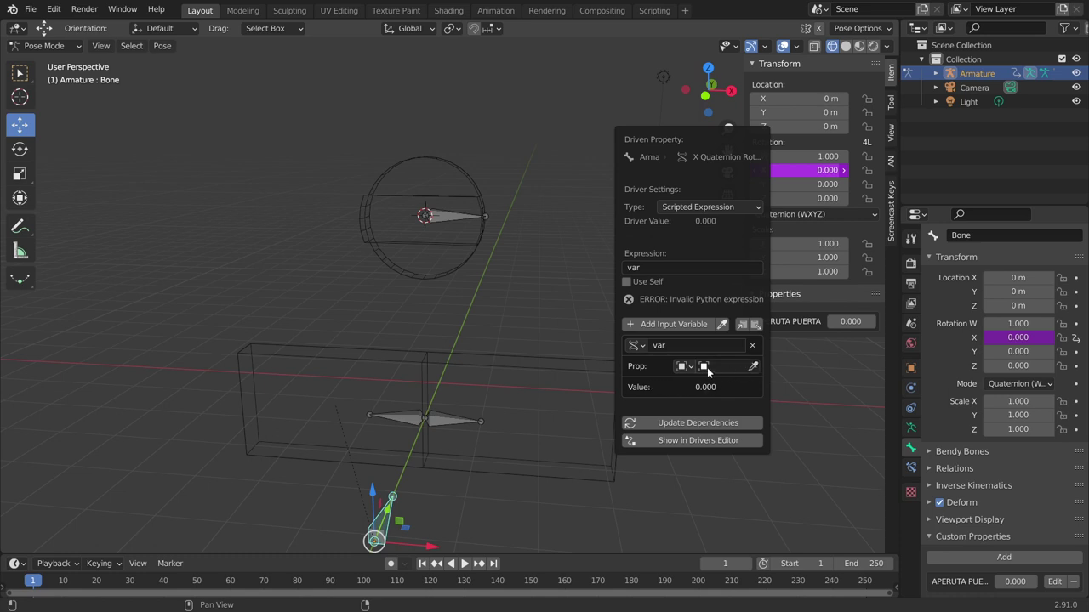
pyautogui.click(706, 366)
pyautogui.click(717, 381)
pyautogui.click(707, 387)
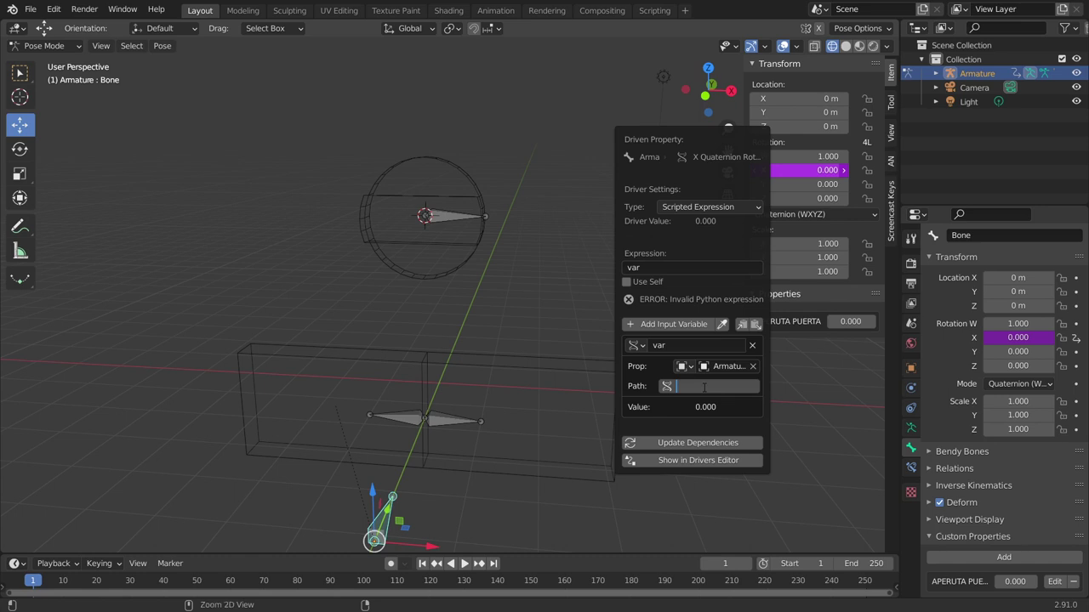
pyautogui.hotkey('ctrl', 'v')
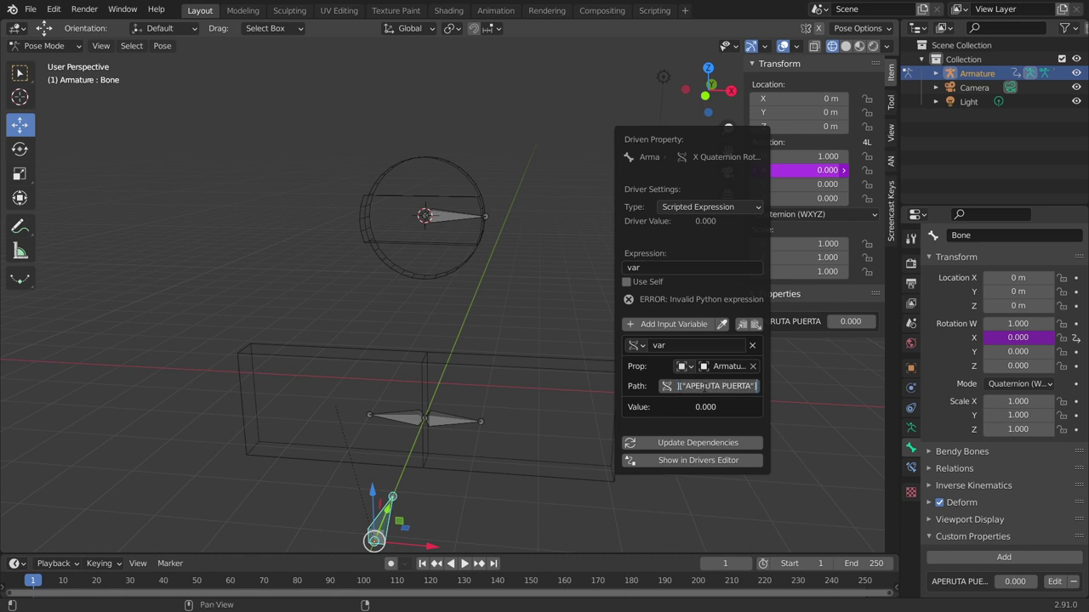
pyautogui.press('Return')
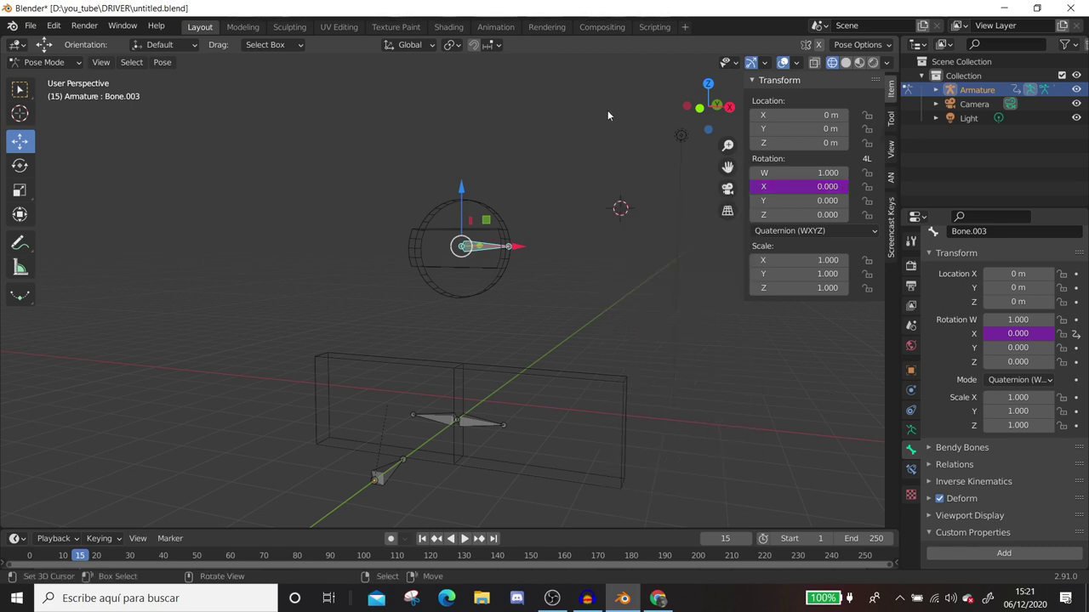
# Step: Drag the control bone's APERUTA PUERTA from 0 up to 1 and back down to test the doors
pyautogui.click(376, 479)
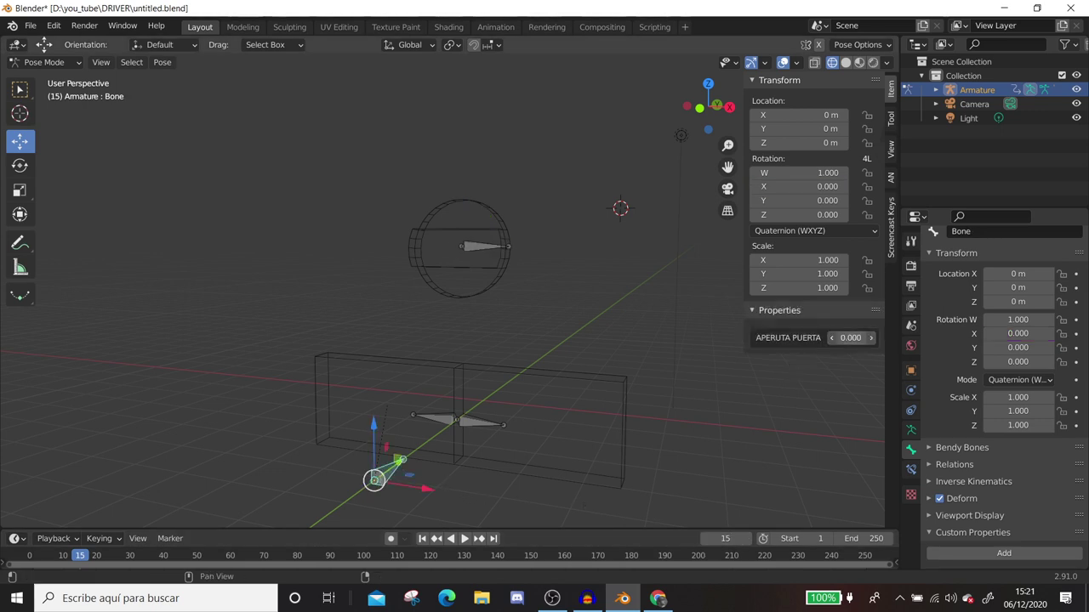
pyautogui.moveTo(851, 338); pyautogui.dragTo(902, 338)
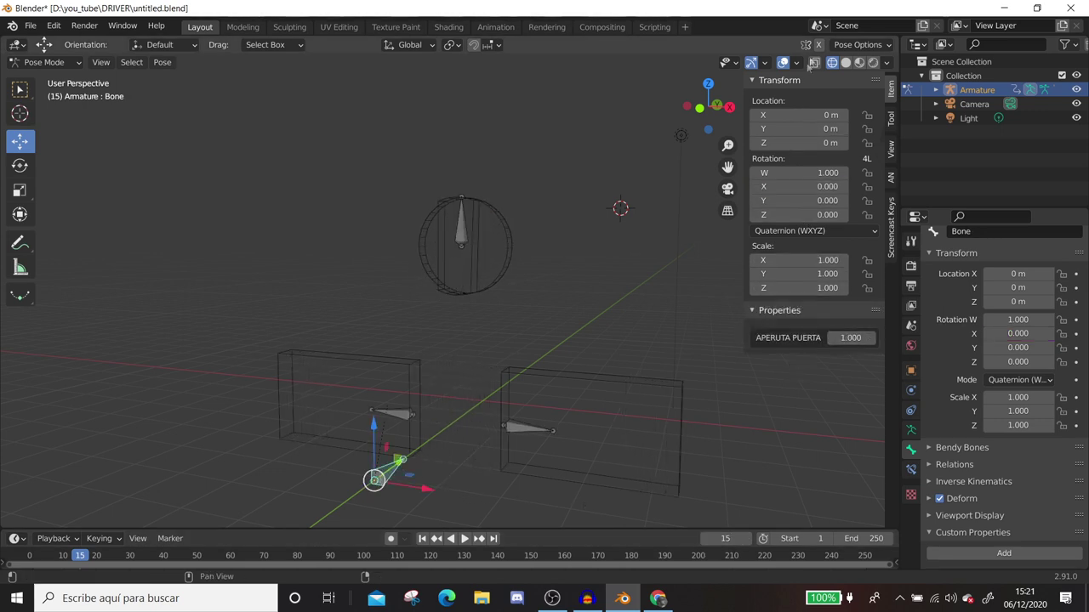
pyautogui.moveTo(851, 338)
pyautogui.mouseDown()
pyautogui.moveTo(799, 338)
pyautogui.moveTo(884, 338)
pyautogui.moveTo(808, 338)
pyautogui.moveTo(885, 338)
pyautogui.moveTo(809, 338)
pyautogui.moveTo(884, 338)
pyautogui.moveTo(833, 338)
pyautogui.mouseUp()
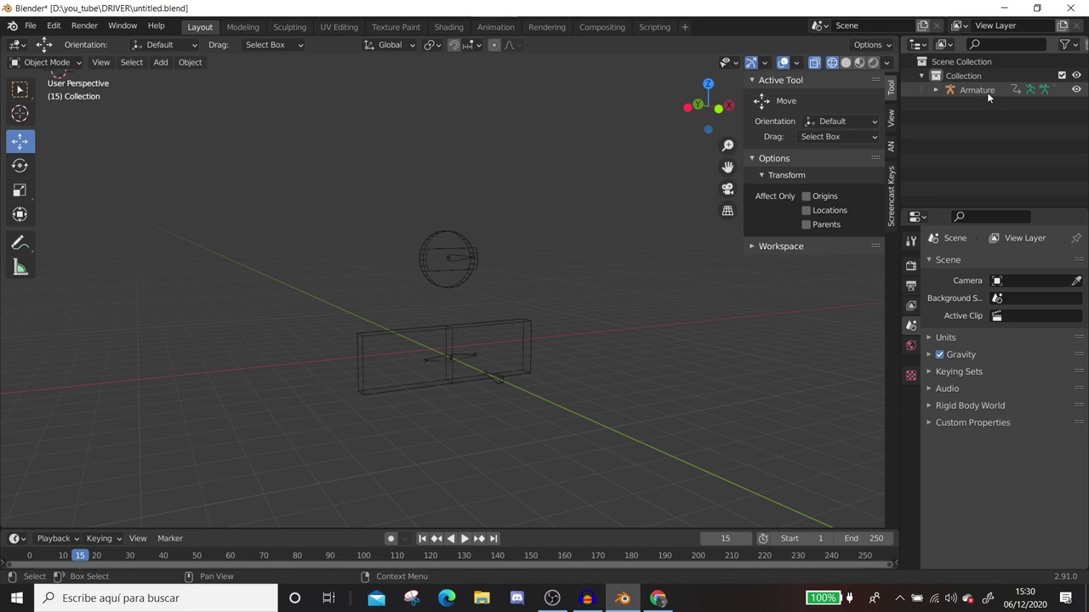
pyautogui.moveTo(647, 255); pyautogui.dragTo(562, 278, button='middle')
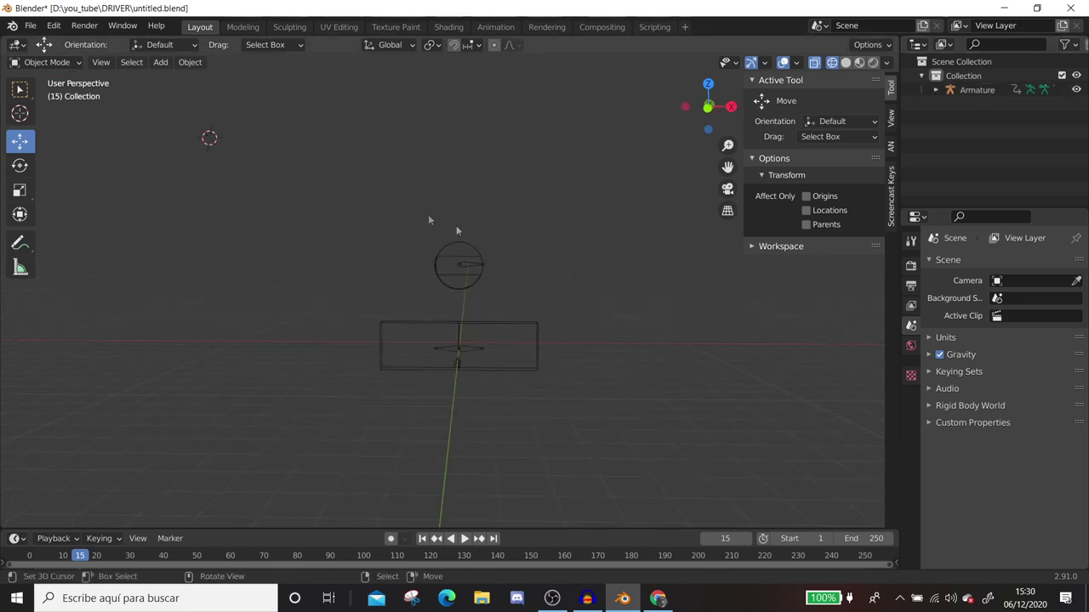
# Step: Duplicate the whole door rig armature and place the copy above the original
pyautogui.press('n')
pyautogui.moveTo(319, 181); pyautogui.dragTo(619, 427)
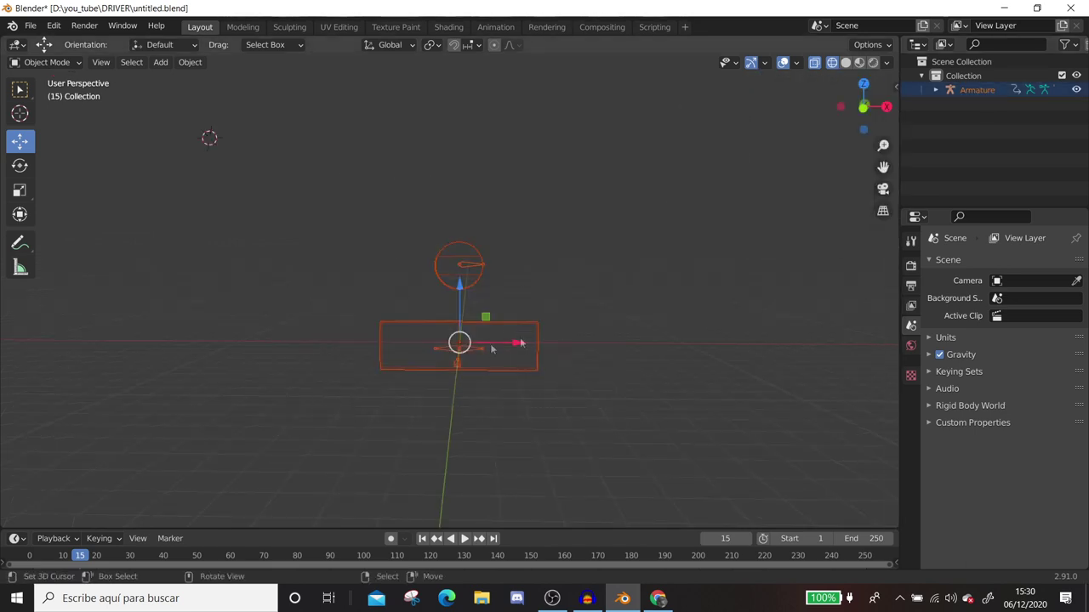
pyautogui.press('KP_1')
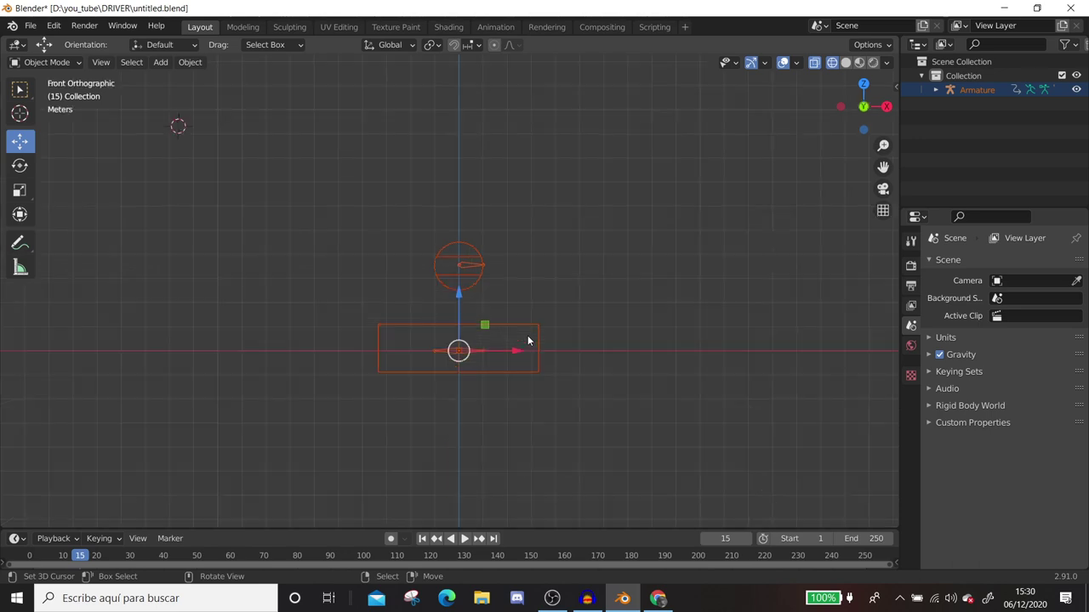
pyautogui.hotkey('shift', 'd')
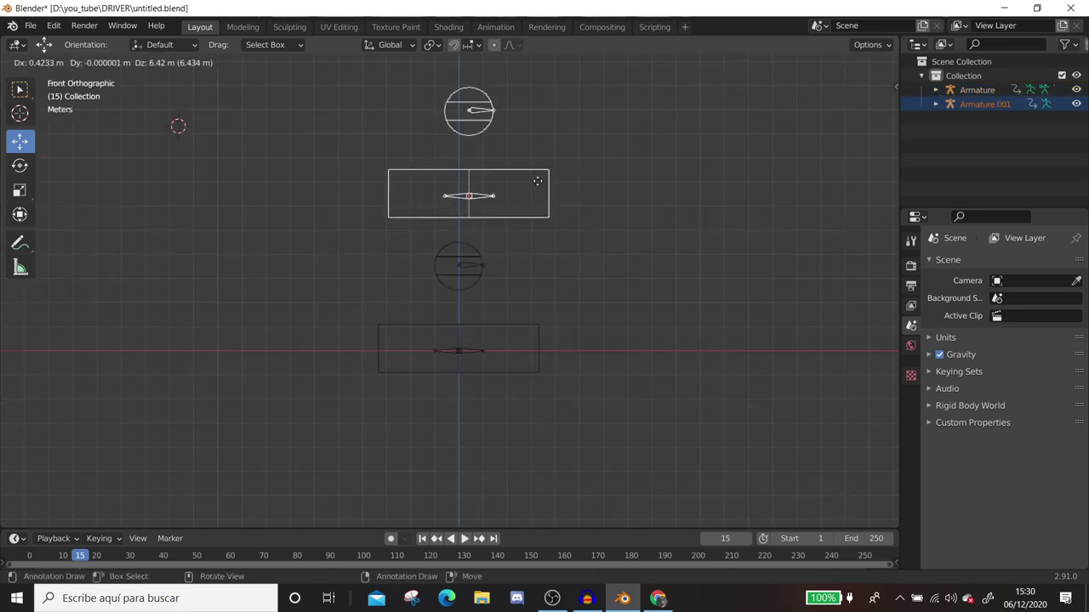
pyautogui.click(525, 153)
pyautogui.scroll(-2, 509, 224)
pyautogui.moveTo(522, 239); pyautogui.dragTo(501, 219, button='middle')
pyautogui.click(499, 222)
pyautogui.click(499, 223)
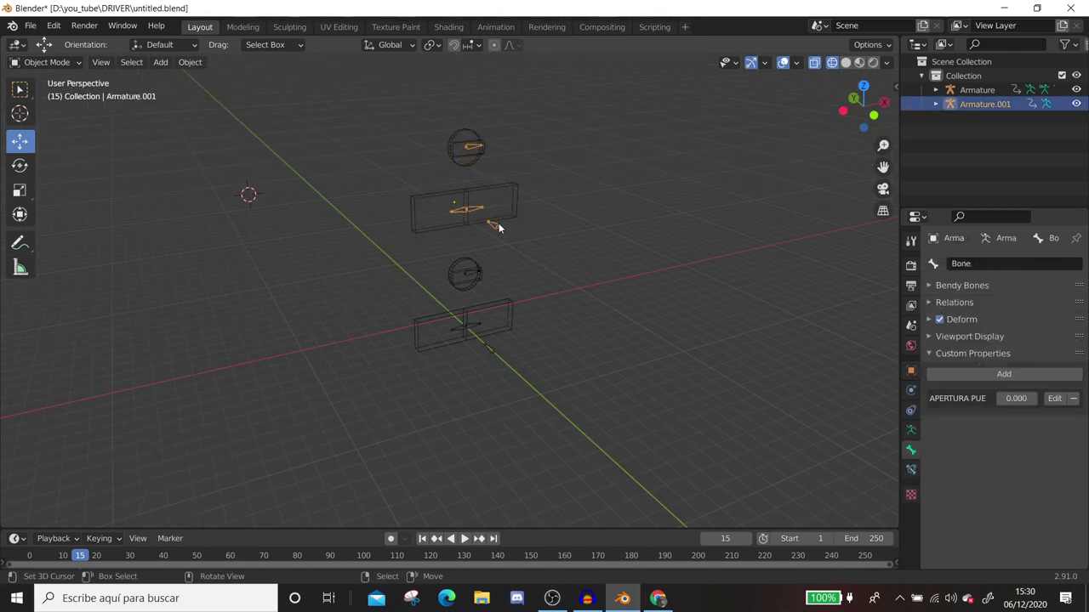
# Step: In Pose Mode on the copied rig, raise APERUTA PUERTA to open its door, then return it to 0
pyautogui.click(46, 62)
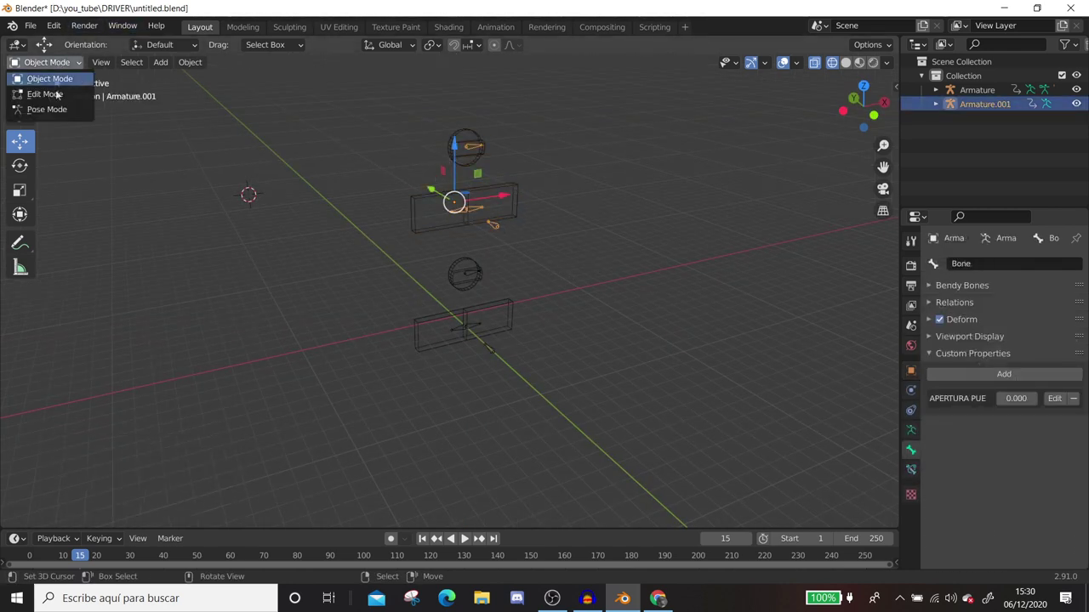
pyautogui.click(51, 105)
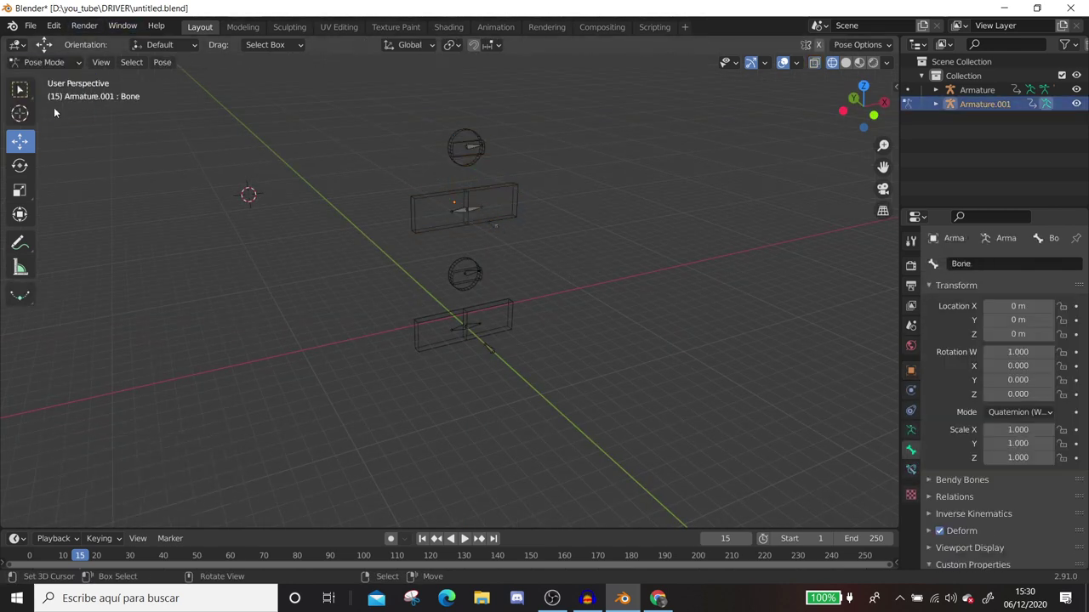
pyautogui.click(896, 86)
pyautogui.moveTo(835, 340); pyautogui.dragTo(885, 340)
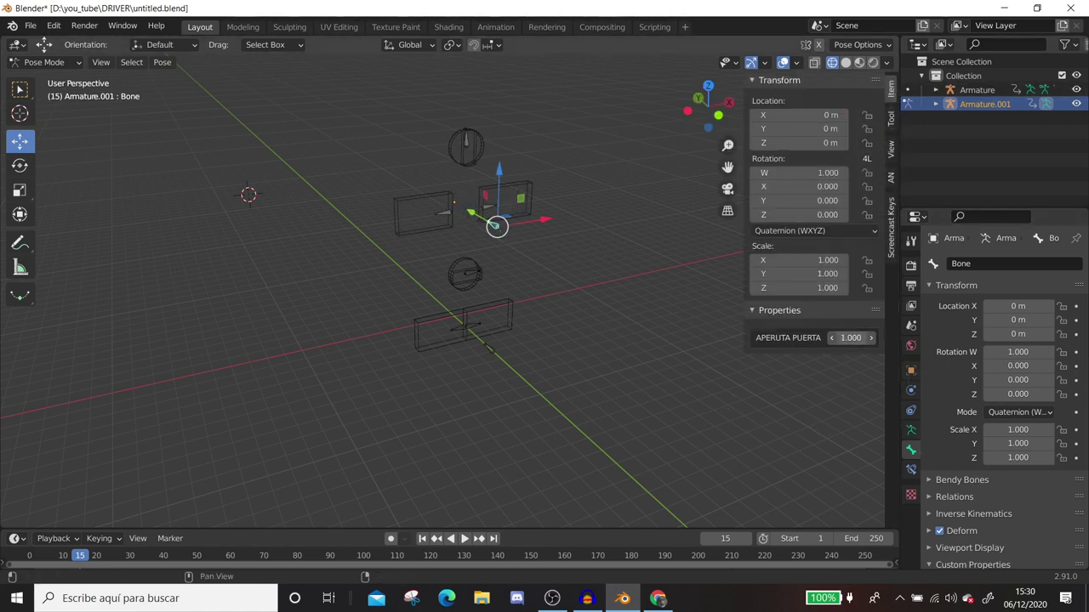
pyautogui.moveTo(851, 337); pyautogui.dragTo(817, 338)
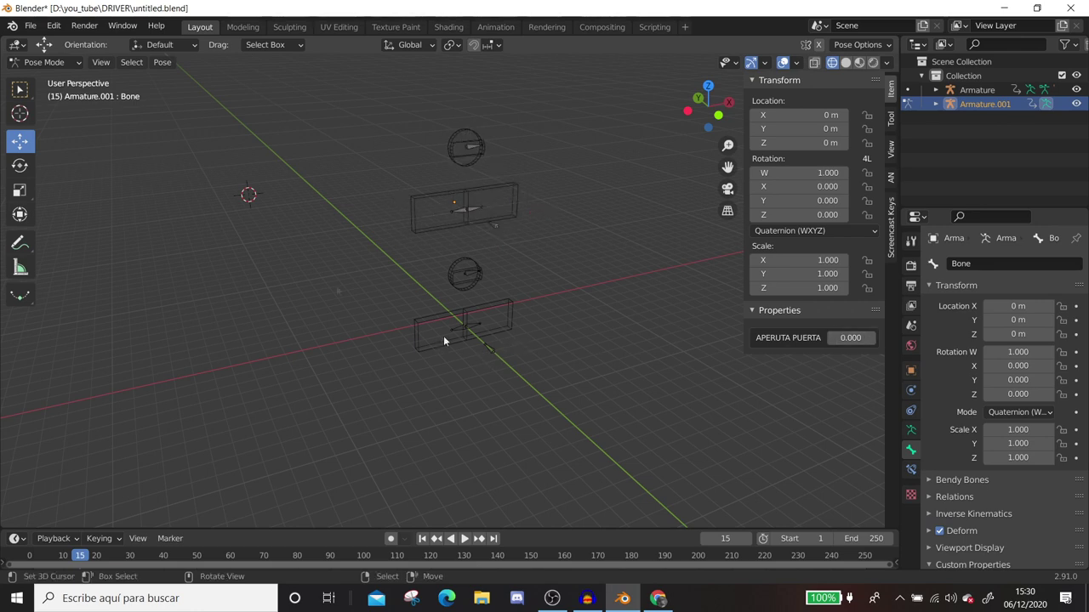
pyautogui.click(47, 62)
pyautogui.click(40, 75)
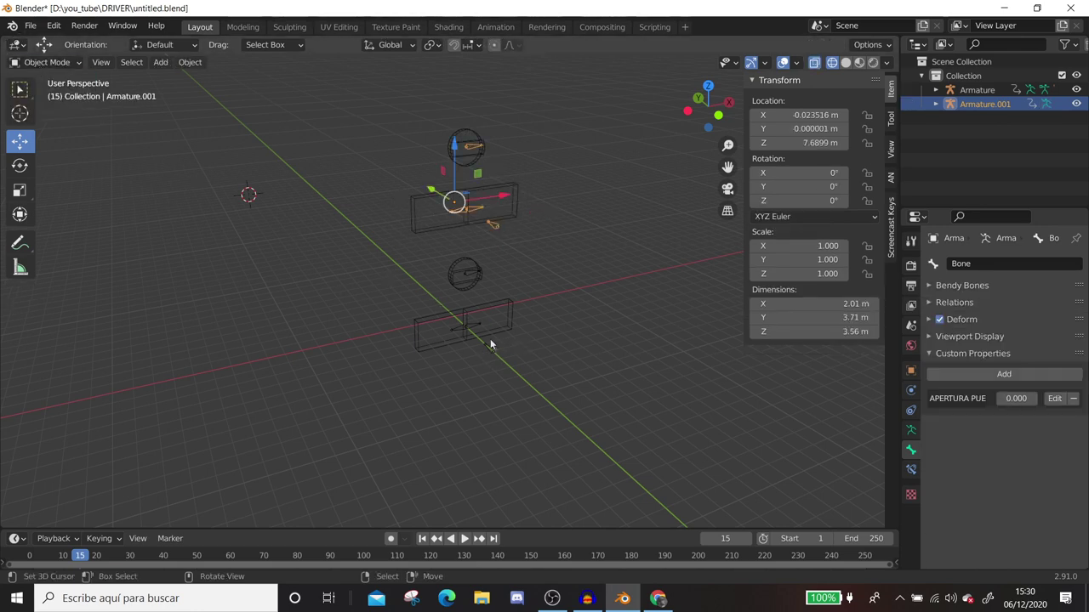
# Step: On the lower armature's control bone, set APERTURA PUERTA to 1 and inspect the opened doors
pyautogui.click(489, 333)
pyautogui.click(51, 62)
pyautogui.click(43, 106)
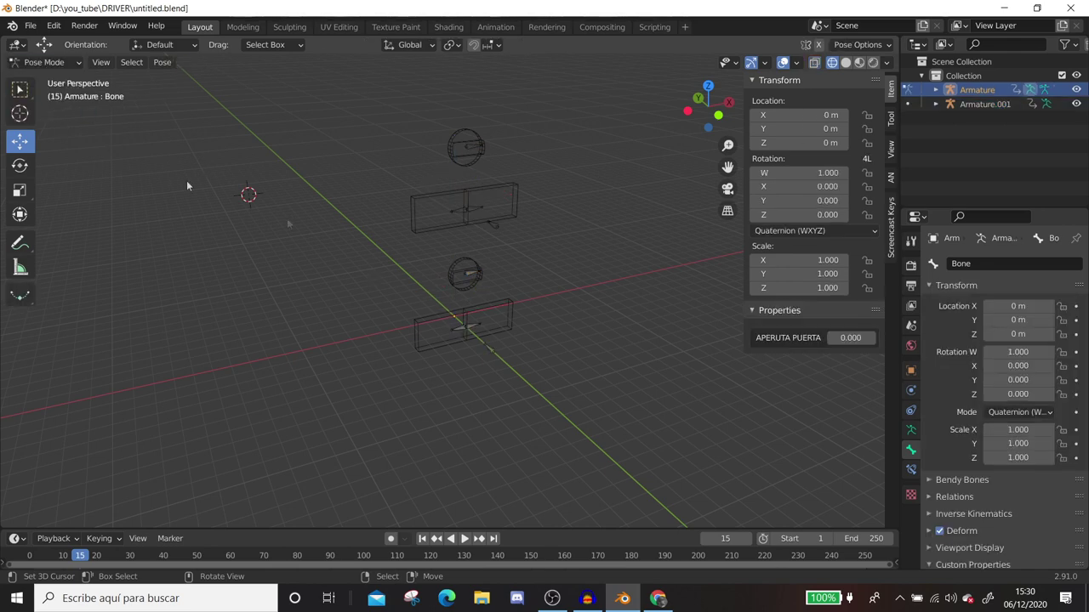
pyautogui.click(489, 350)
pyautogui.click(872, 339)
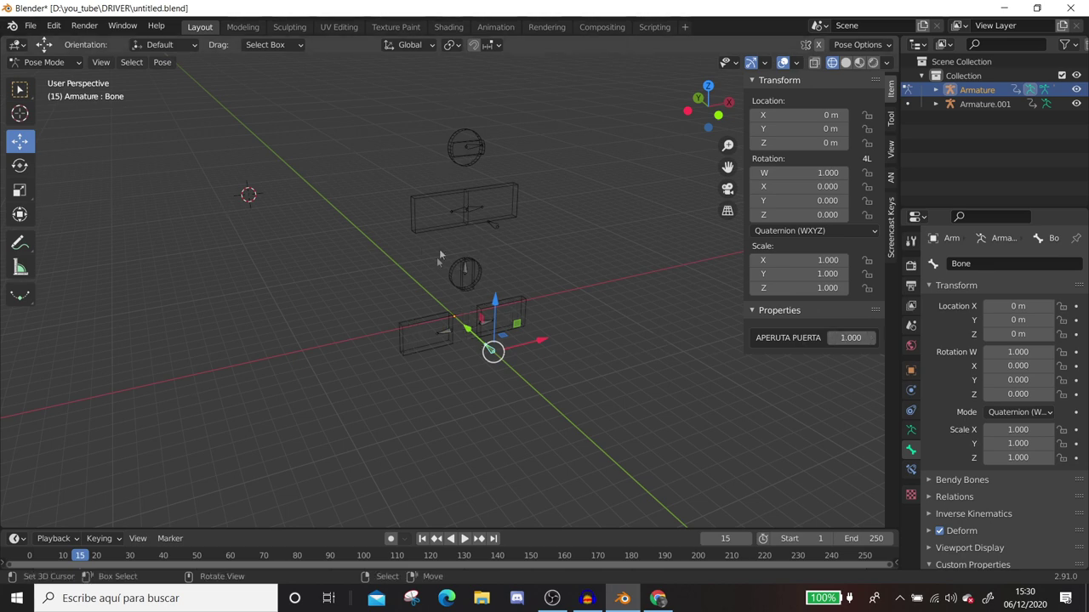
pyautogui.moveTo(557, 334); pyautogui.dragTo(652, 327, button='middle')
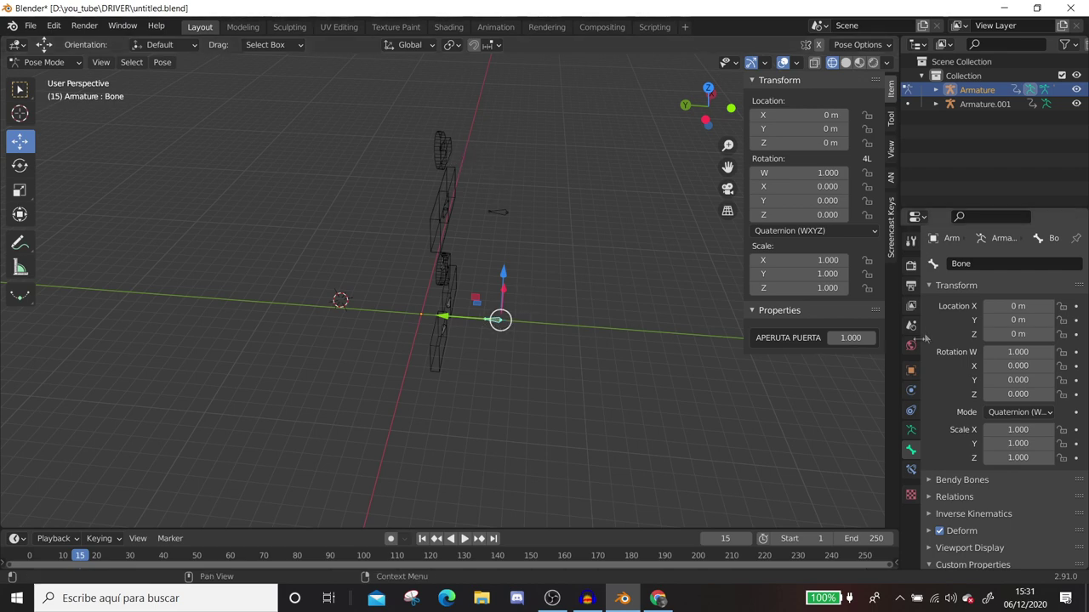
pyautogui.moveTo(851, 338)
pyautogui.moveTo(834, 341); pyautogui.dragTo(840, 337)
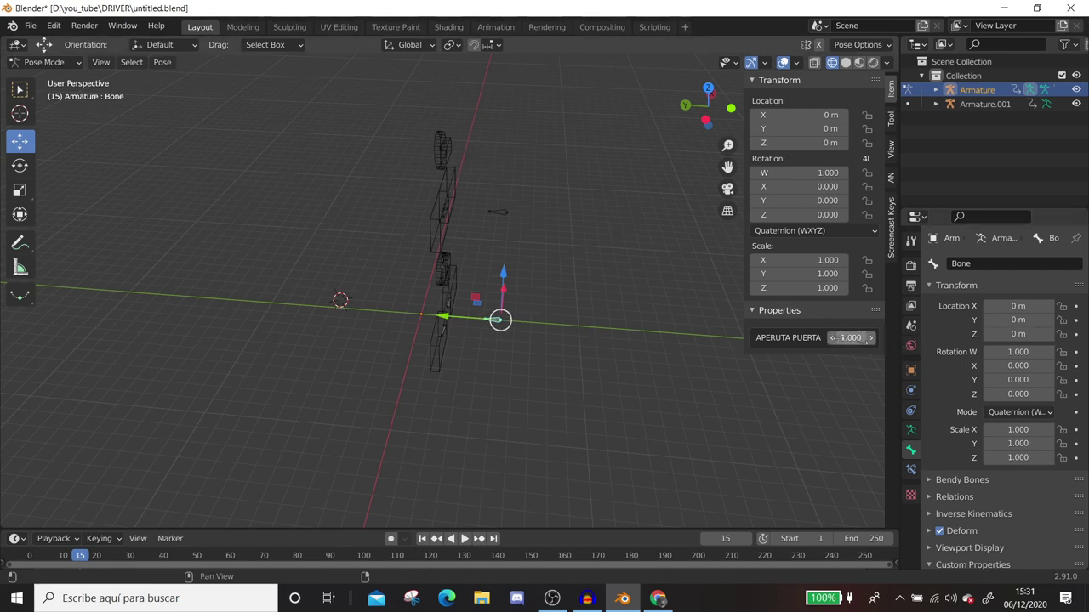
pyautogui.moveTo(582, 318); pyautogui.dragTo(563, 326, button='middle')
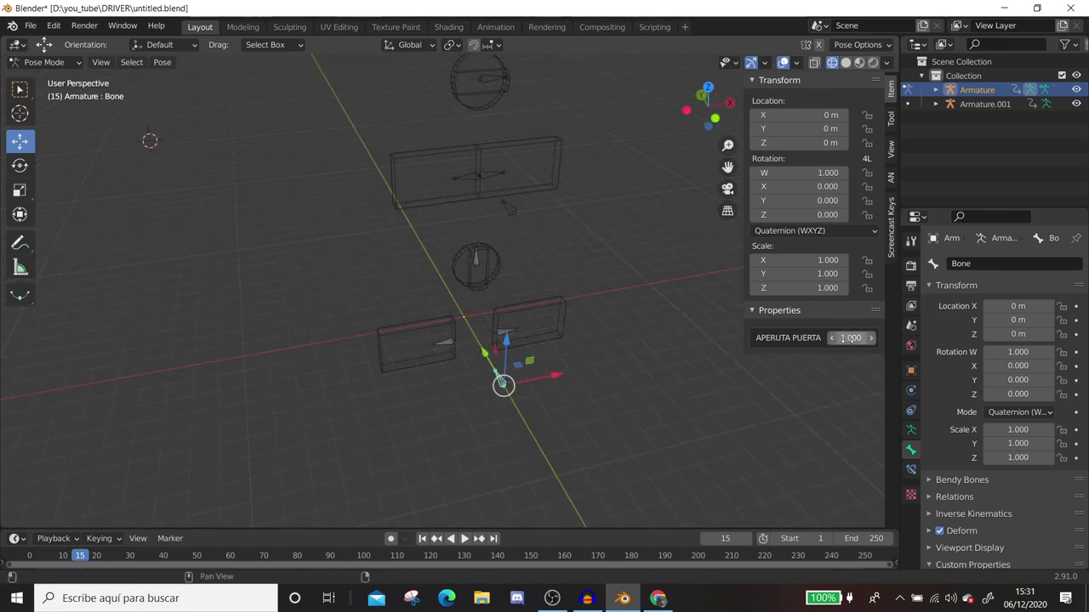
# Step: Copy the APERTURA PUERTA data path and deselect the bone with Alt+A
pyautogui.rightClick(848, 338)
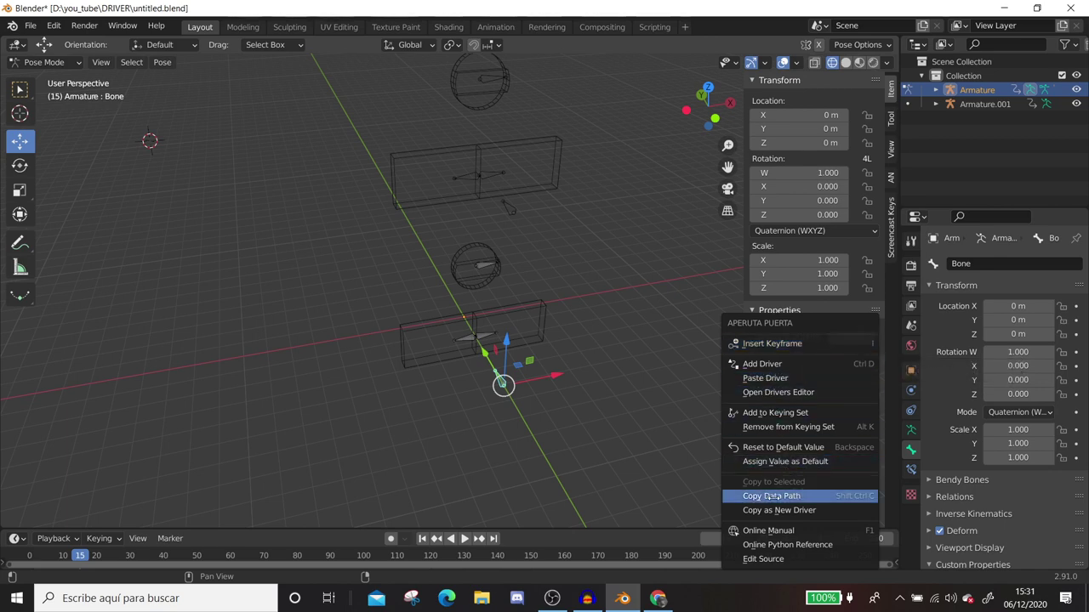
pyautogui.click(770, 497)
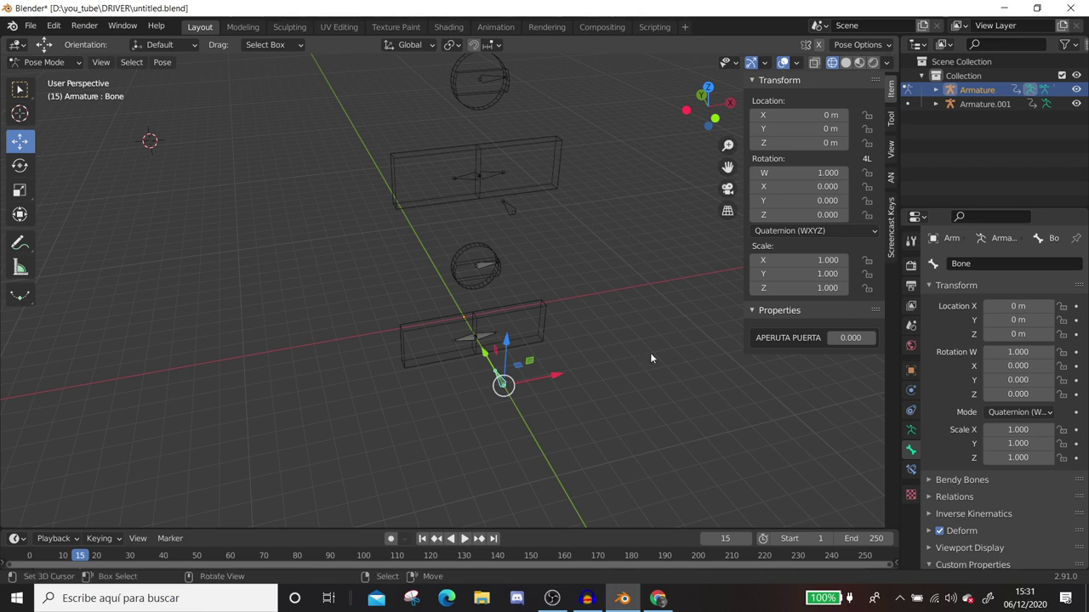
pyautogui.hotkey('alt', 'a')
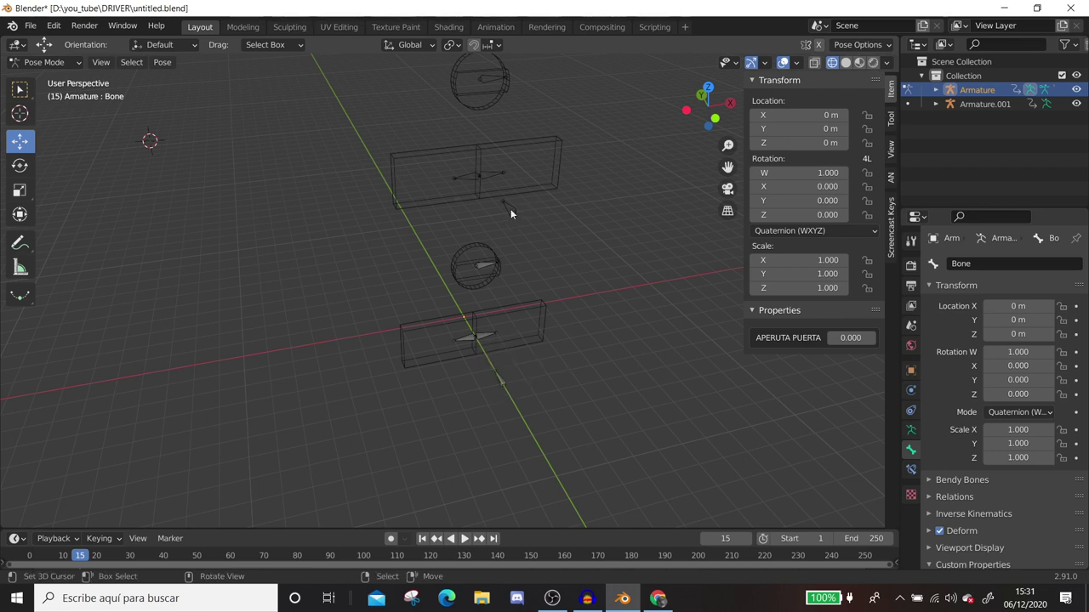
pyautogui.click(47, 62)
# Step: Select the upper armature, Armature.001, and put it in Pose Mode
pyautogui.click(43, 77)
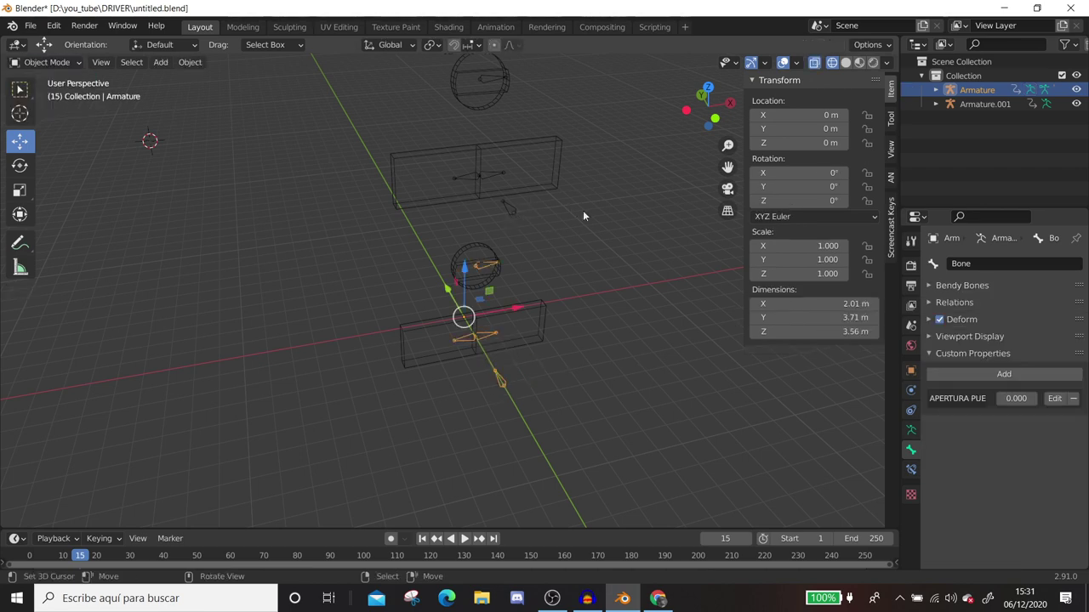
pyautogui.click(516, 217)
pyautogui.click(47, 62)
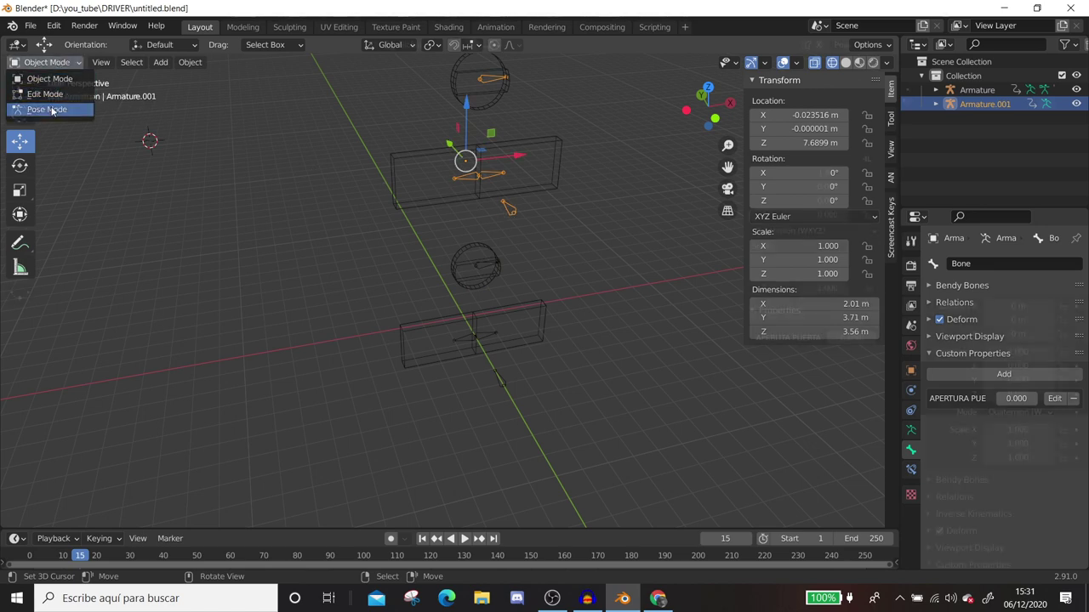
pyautogui.click(47, 110)
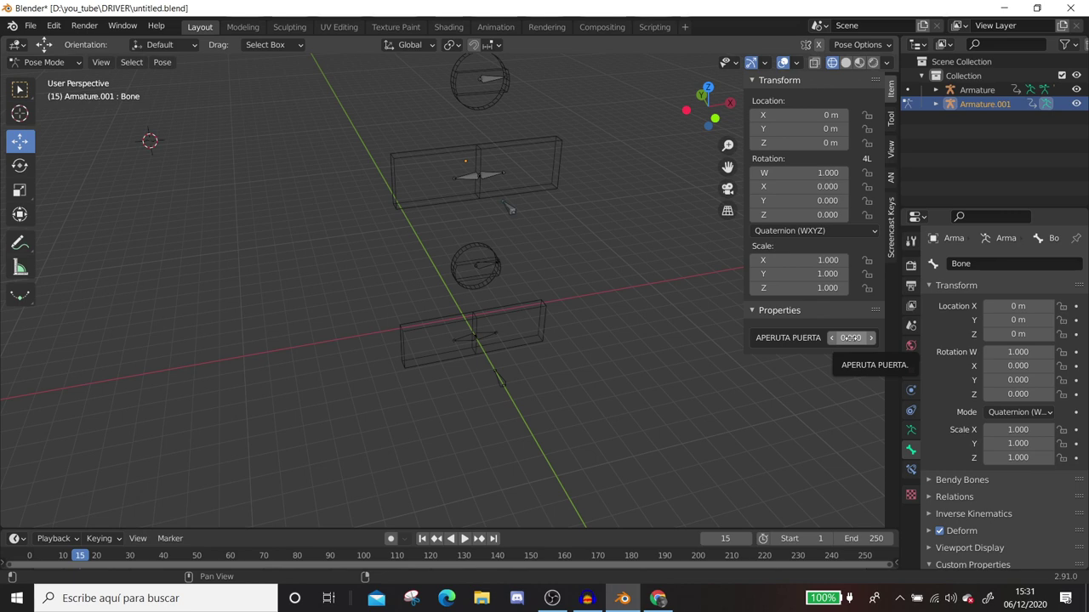
# Step: Add a driver to its APERTURA PUERTA with expression var and a Single Property variable
pyautogui.rightClick(851, 338)
pyautogui.click(774, 208)
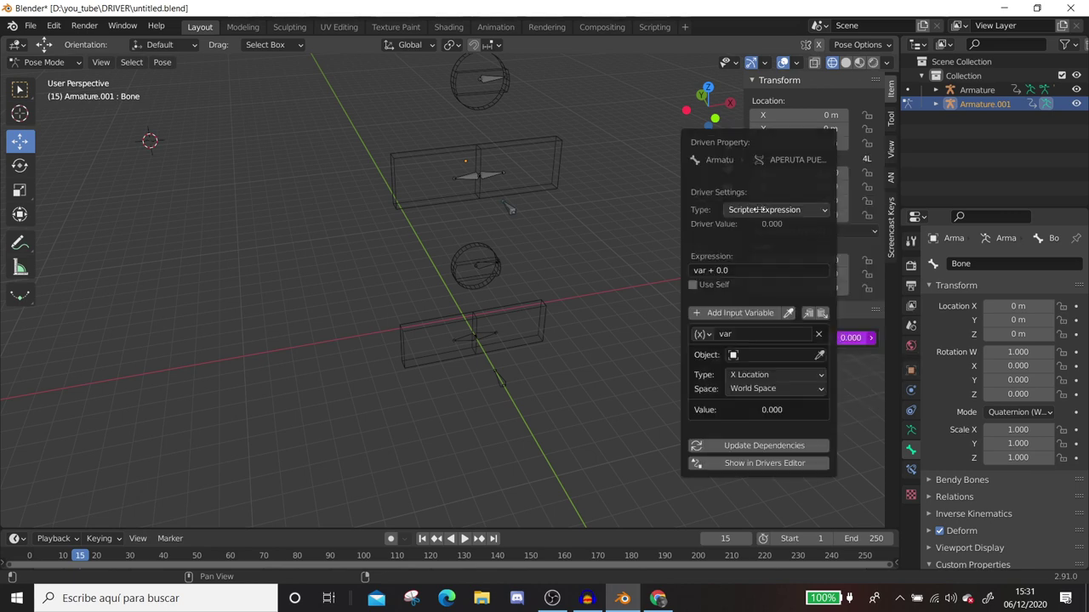
pyautogui.click(744, 271)
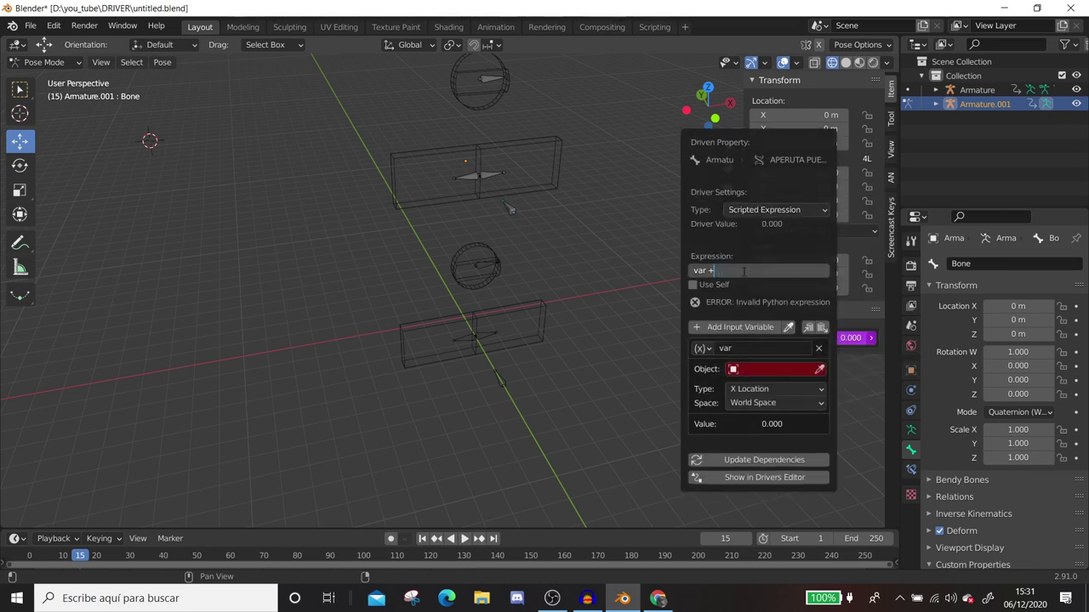
pyautogui.press('Return')
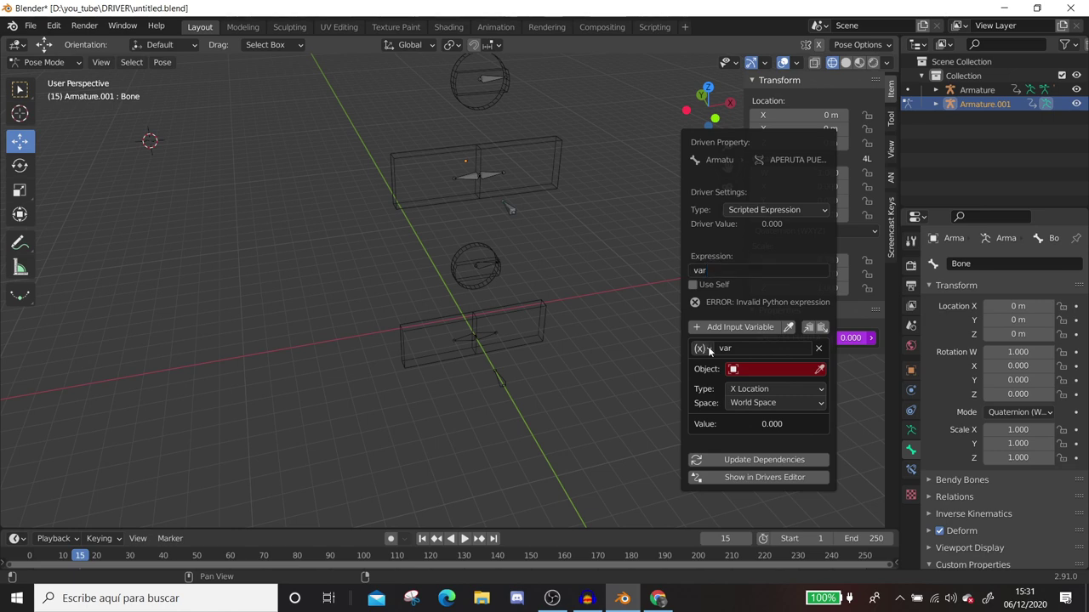
pyautogui.click(709, 349)
pyautogui.click(725, 366)
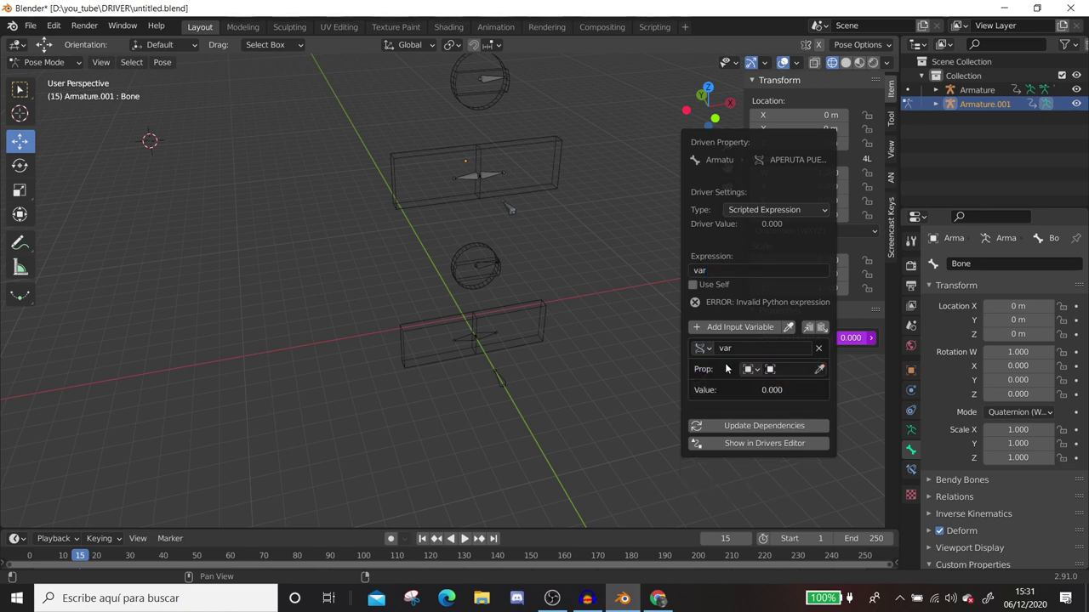
pyautogui.click(820, 370)
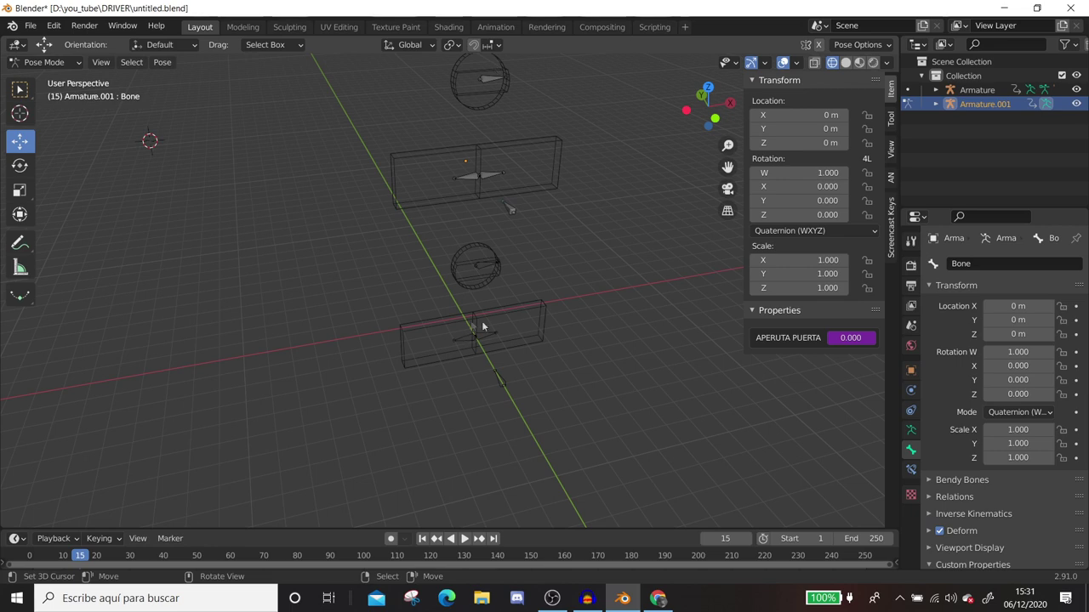
# Step: Set the driver variable's source to Armature and paste the APERTURA PUERTA data path as its path
pyautogui.rightClick(842, 338)
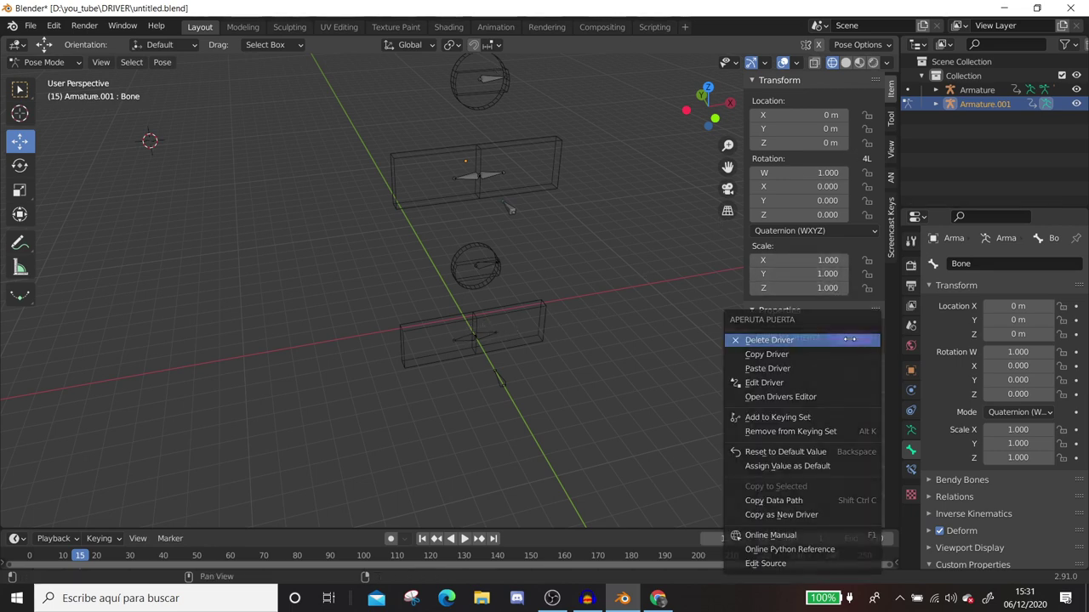
pyautogui.click(751, 383)
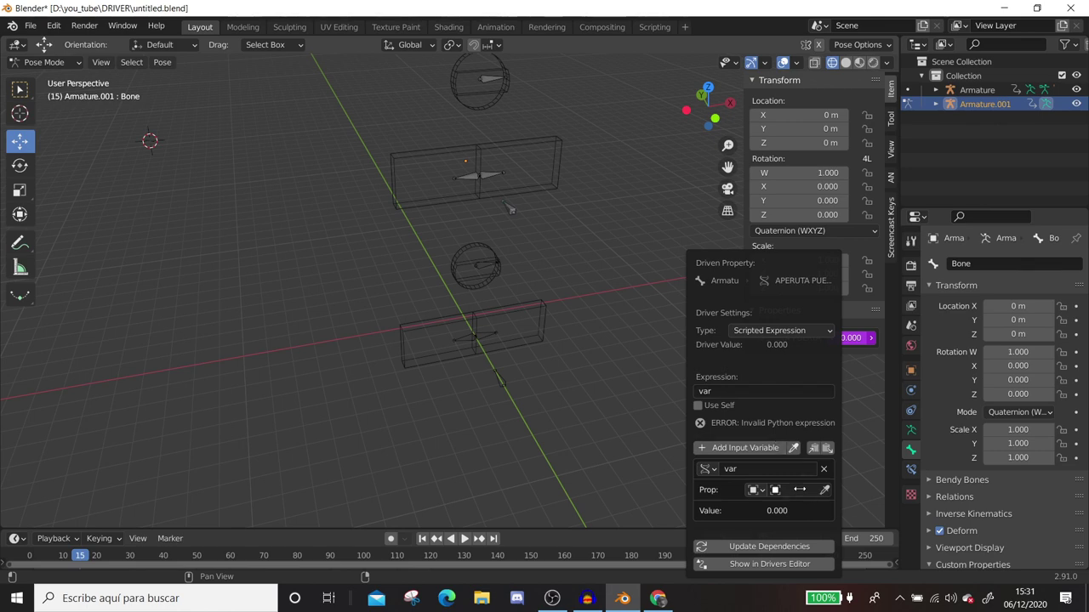
pyautogui.click(791, 490)
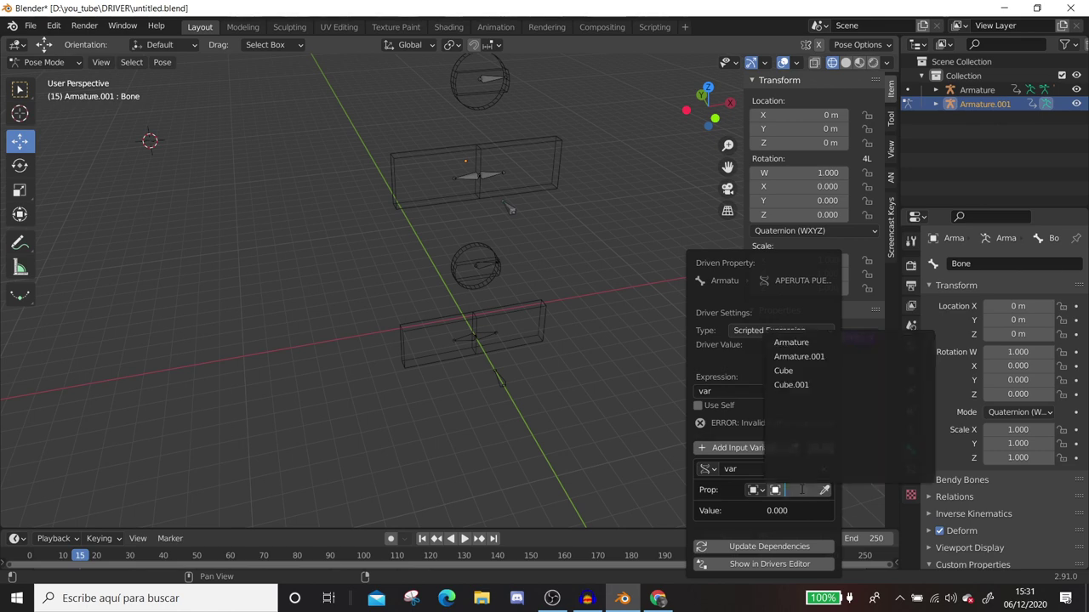
pyautogui.click(795, 342)
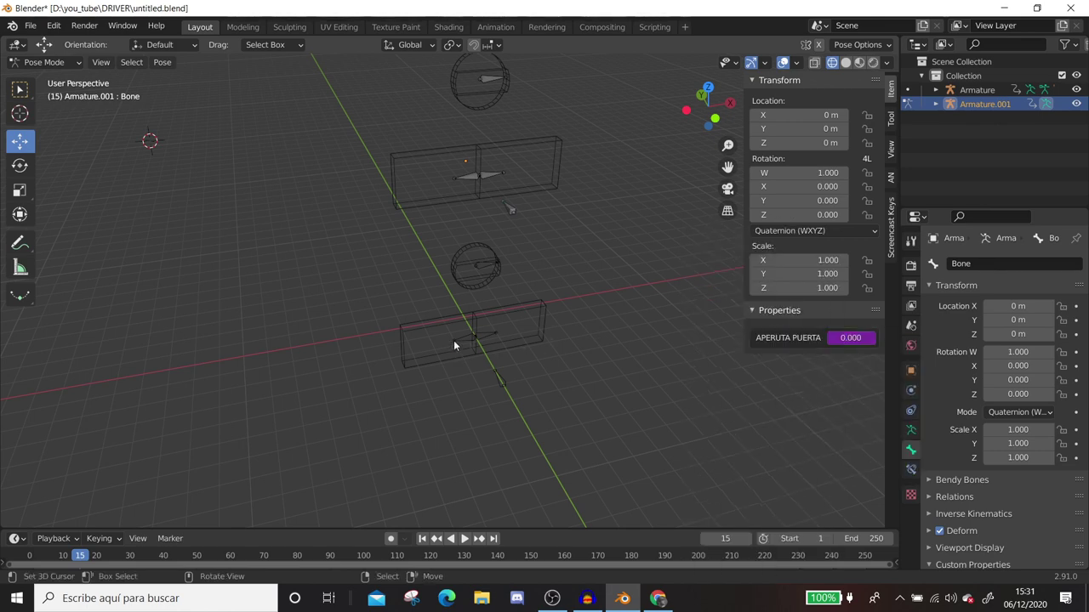
pyautogui.rightClick(850, 337)
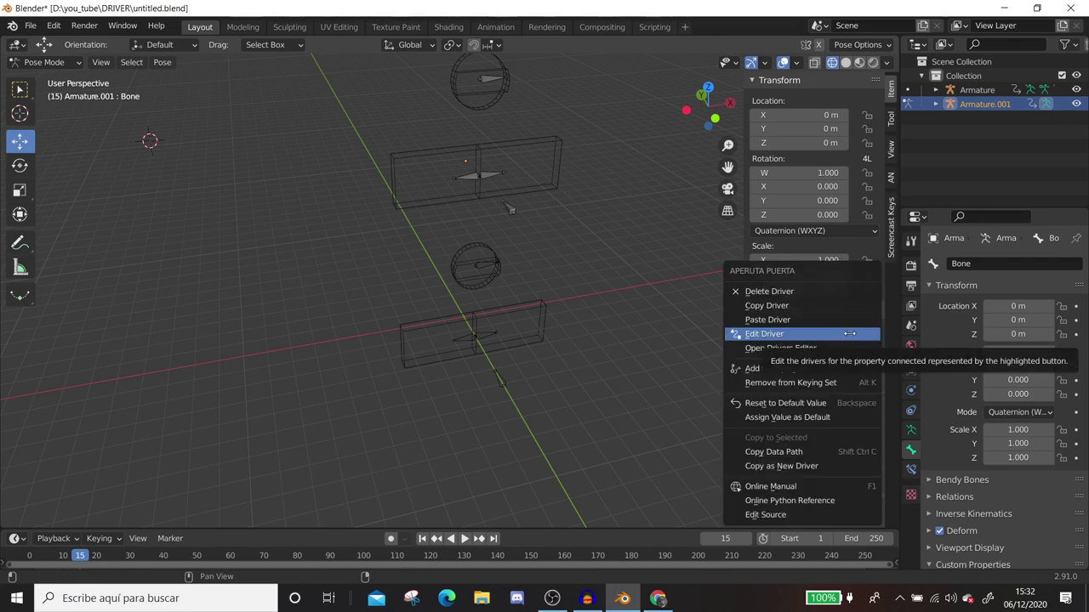
pyautogui.click(815, 335)
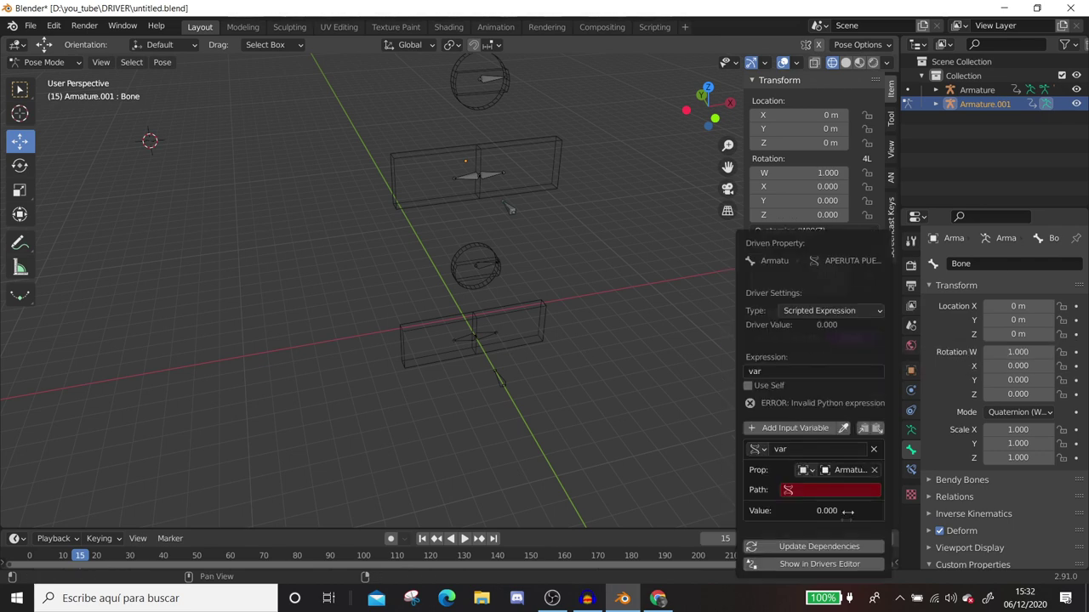
pyautogui.rightClick(808, 489)
pyautogui.click(848, 489)
pyautogui.hotkey('ctrl', 'v')
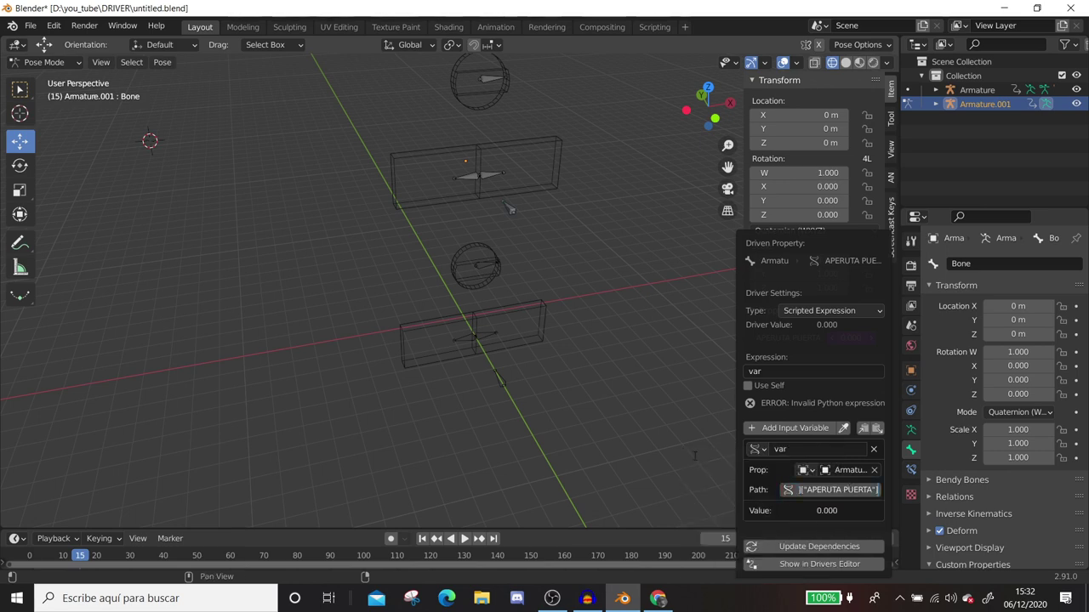
pyautogui.press('Return')
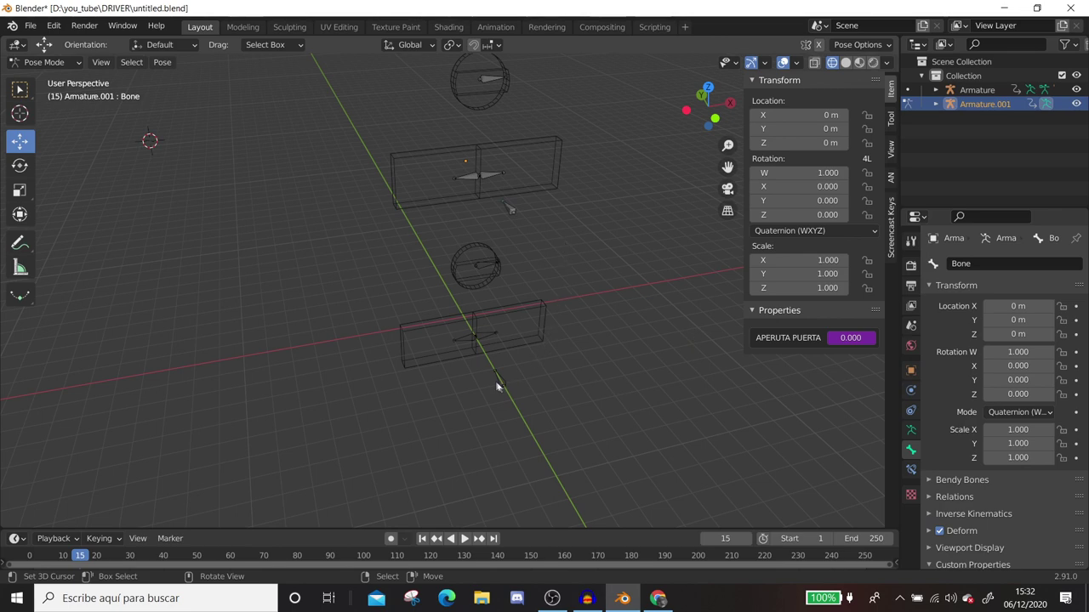
# Step: Drag the lower rig's APERTURA PUERTA value in Pose Mode to test both door sets, then deselect
pyautogui.click(47, 62)
pyautogui.click(38, 76)
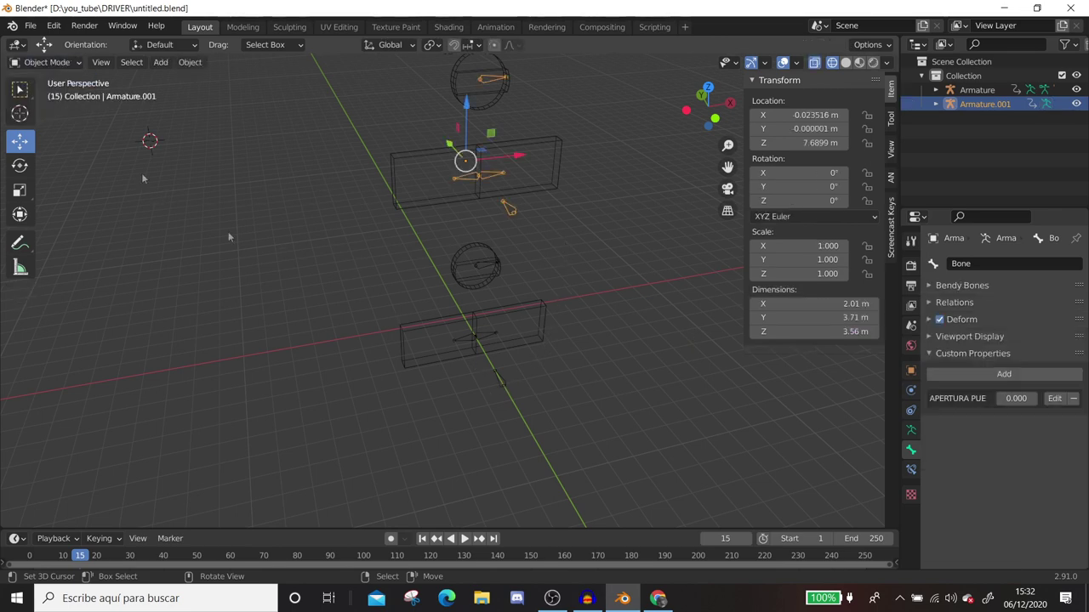
pyautogui.click(493, 380)
pyautogui.click(47, 62)
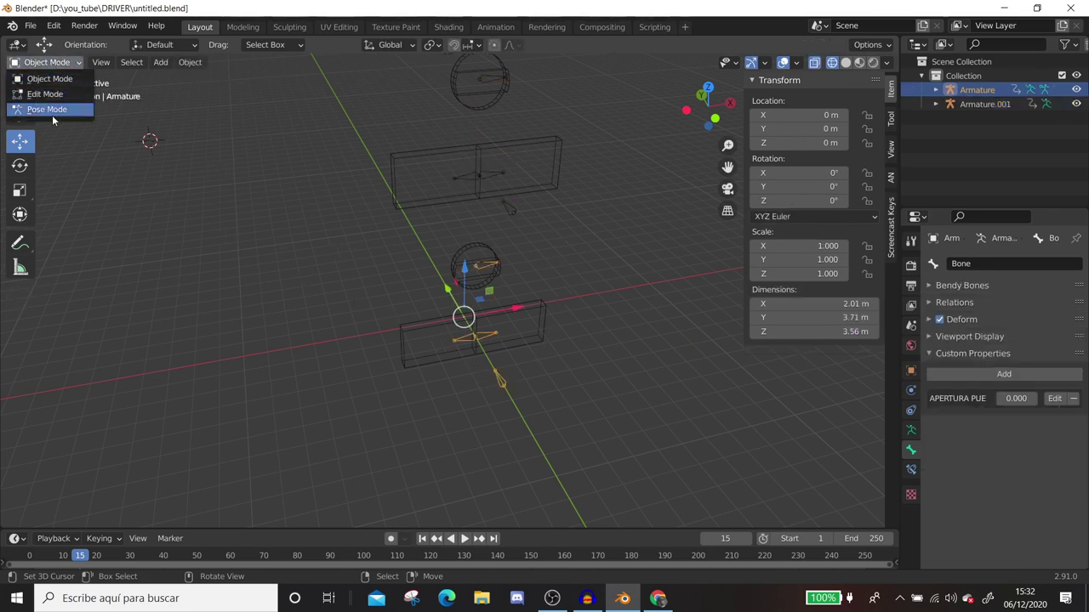
pyautogui.click(52, 108)
pyautogui.click(504, 376)
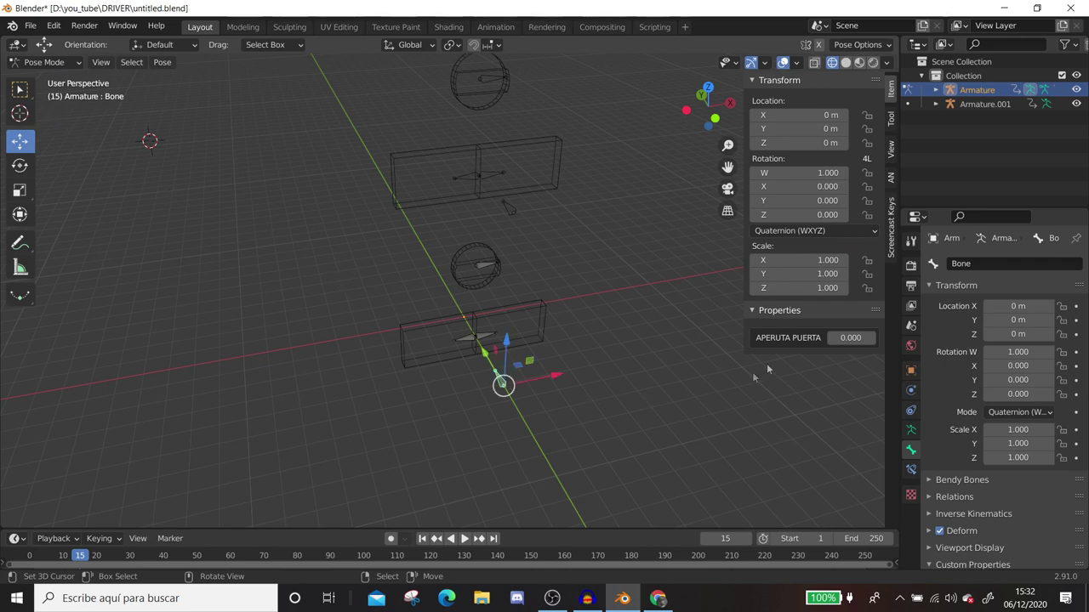
pyautogui.moveTo(849, 338)
pyautogui.mouseDown()
pyautogui.moveTo(877, 338)
pyautogui.moveTo(826, 338)
pyautogui.mouseUp()
pyautogui.click(487, 80)
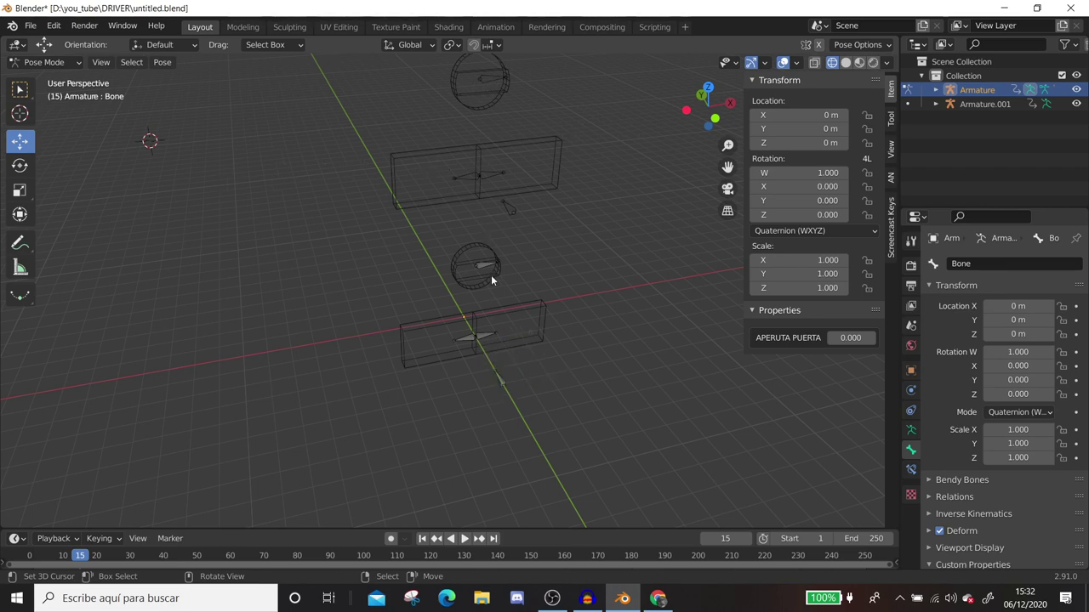
pyautogui.scroll(-2, 481, 269)
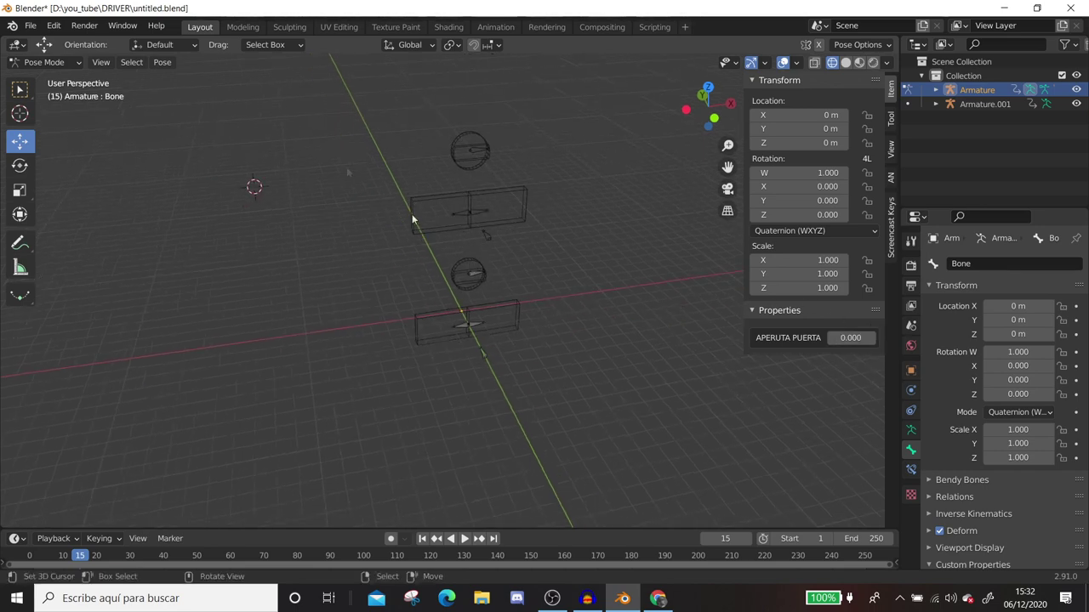
# Step: Select Armature.001 and switch it into Pose Mode
pyautogui.click(43, 62)
pyautogui.click(38, 77)
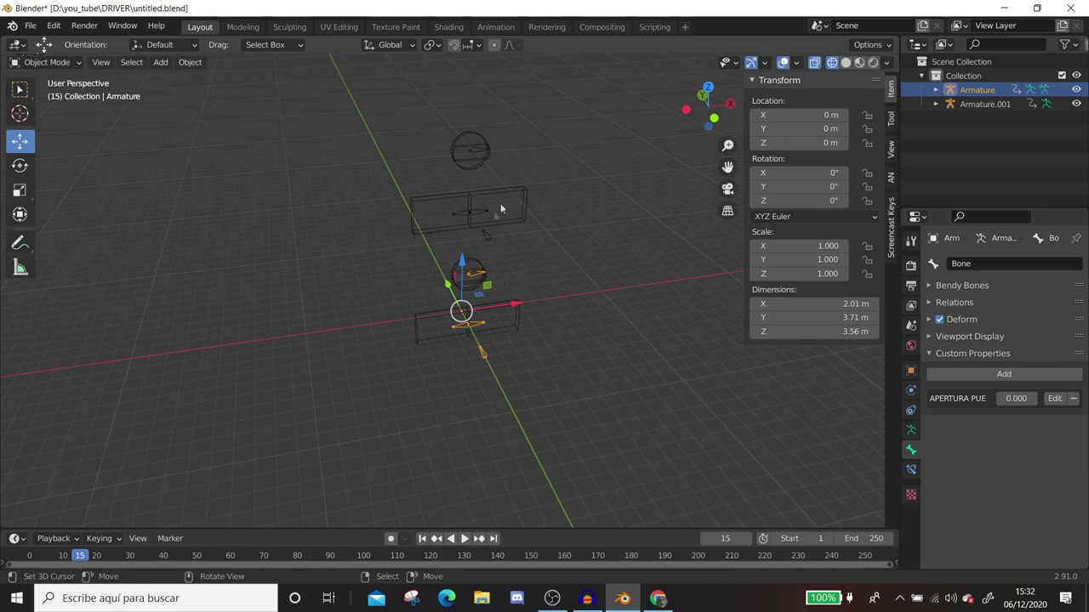
pyautogui.click(482, 237)
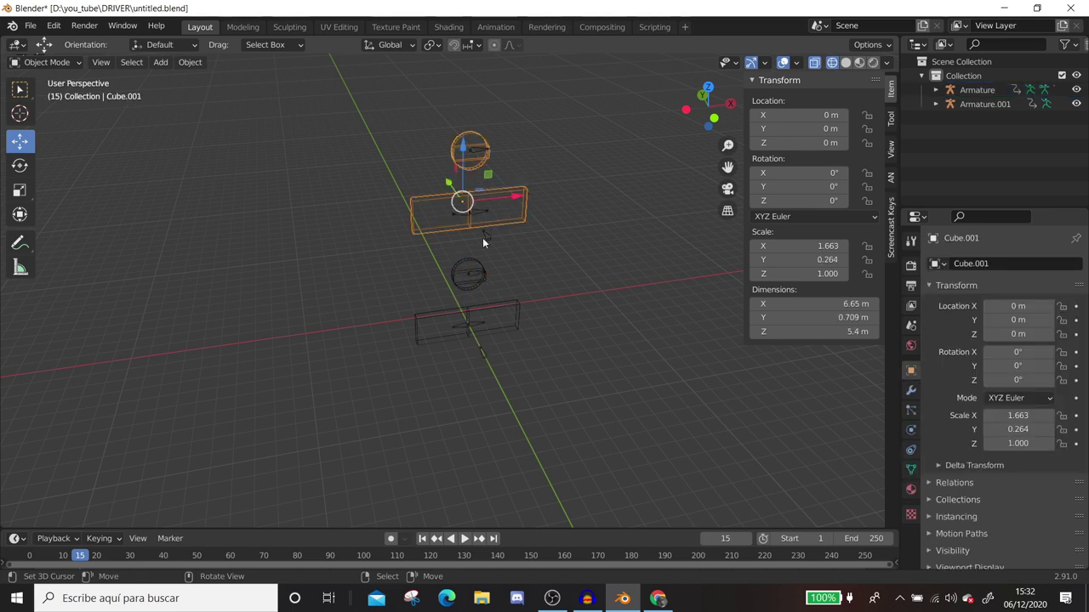
pyautogui.click(34, 64)
pyautogui.click(46, 109)
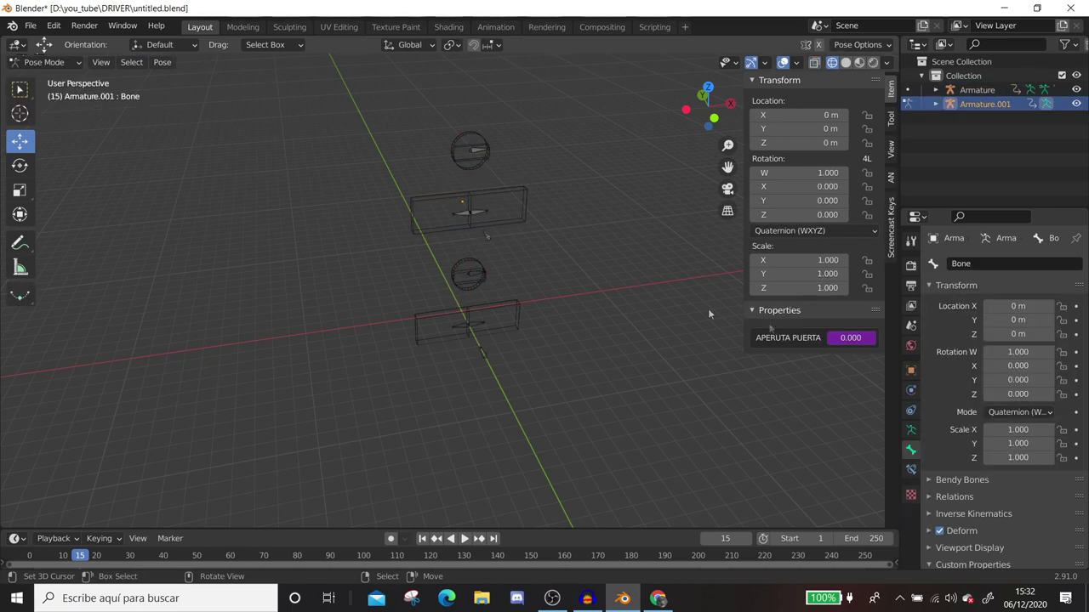
# Step: Change the upper door property's driver expression from var to var *2
pyautogui.rightClick(840, 340)
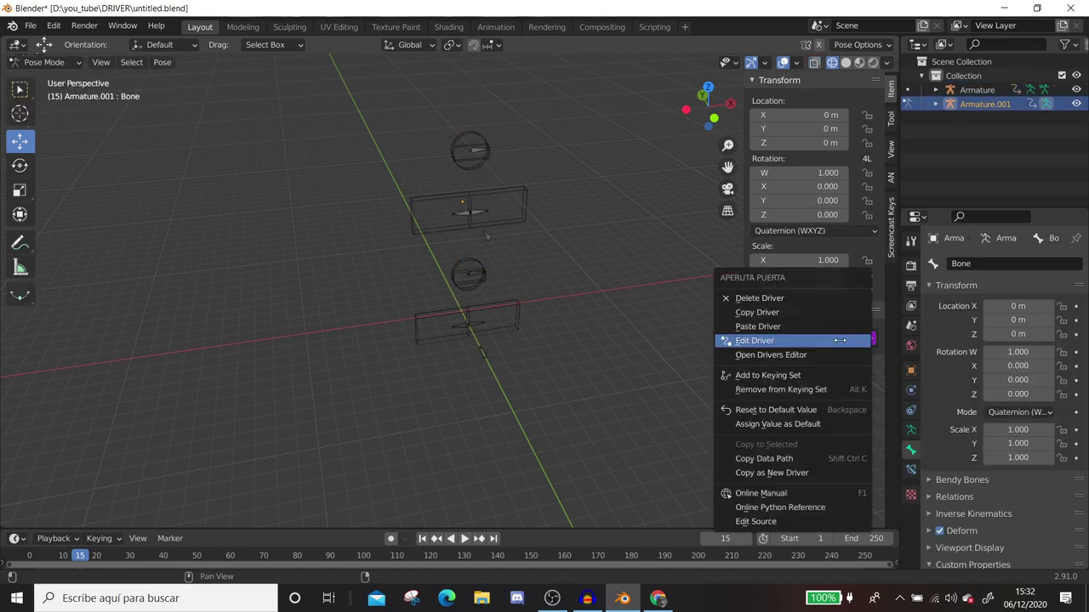
pyautogui.click(777, 341)
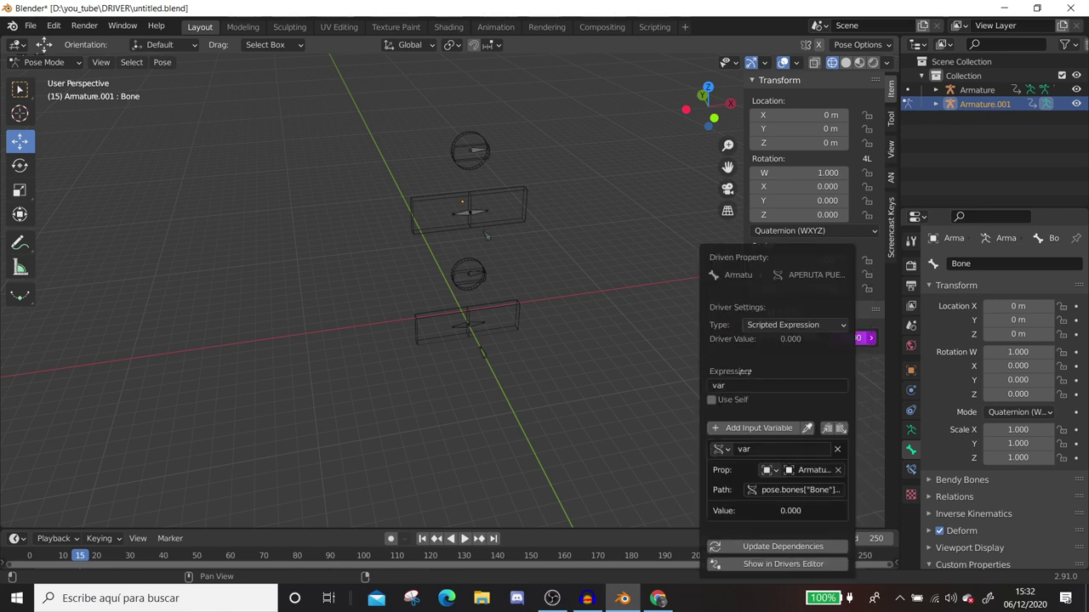
pyautogui.click(750, 387)
pyautogui.click(750, 387)
pyautogui.write('*2')
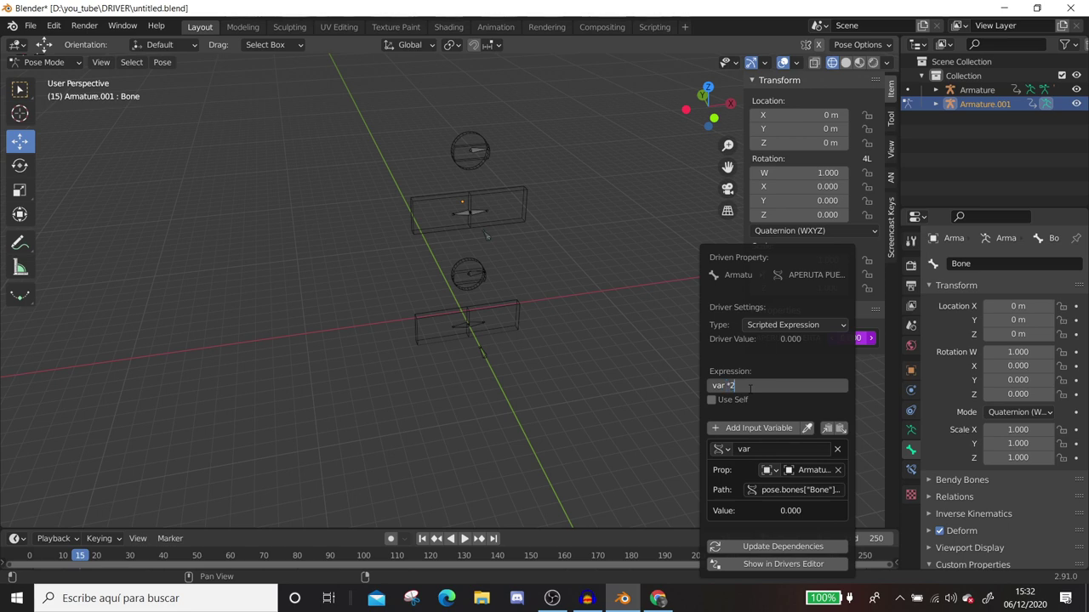
pyautogui.press('Return')
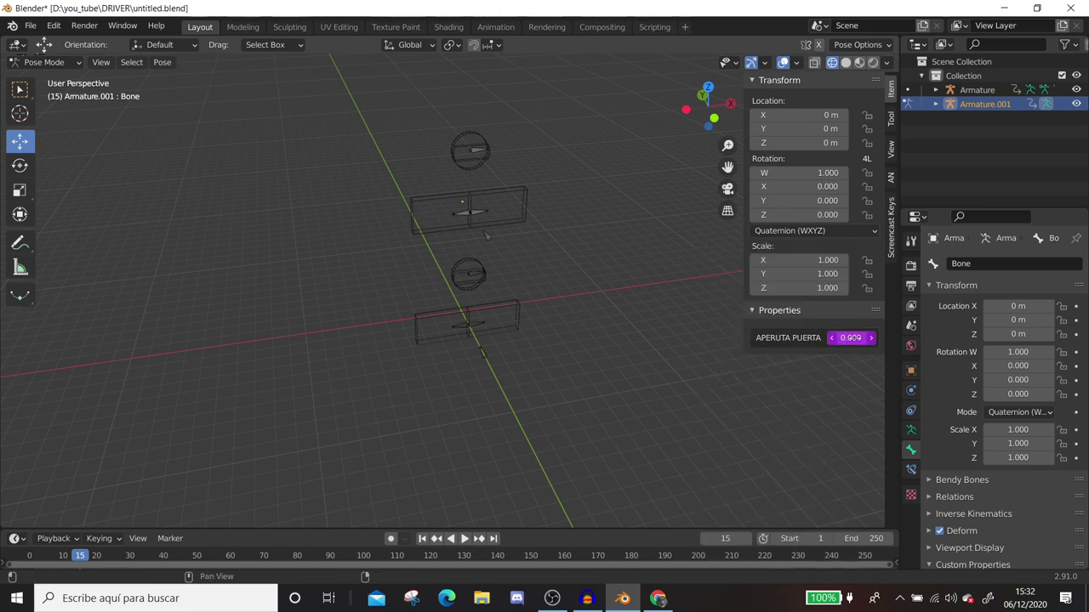
pyautogui.click(851, 338)
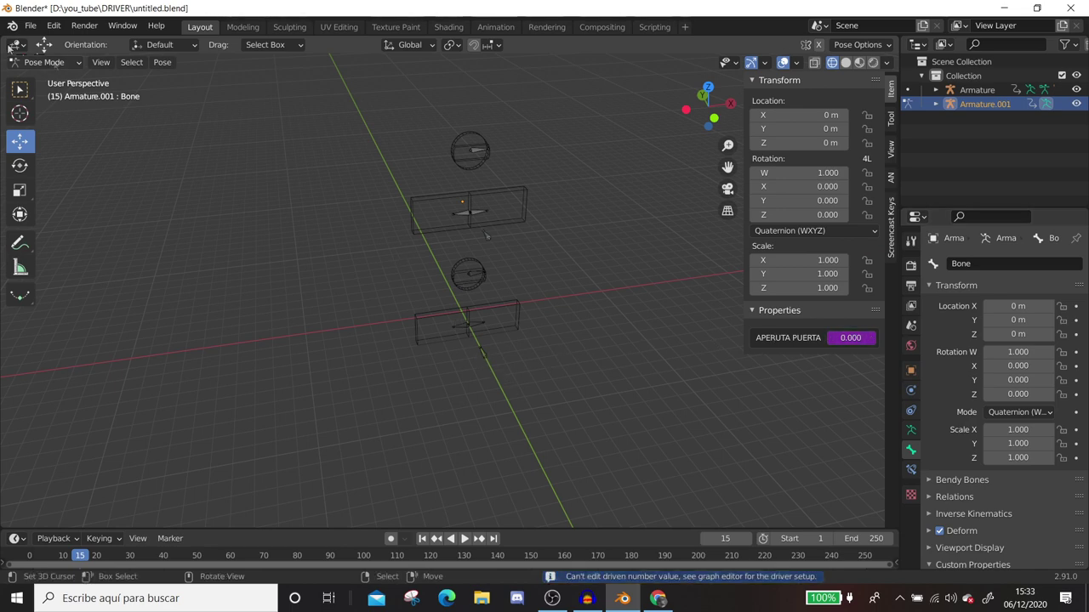
# Step: Put the lower Armature rig in Pose Mode with its control bone selected
pyautogui.click(44, 62)
pyautogui.click(40, 66)
pyautogui.click(44, 62)
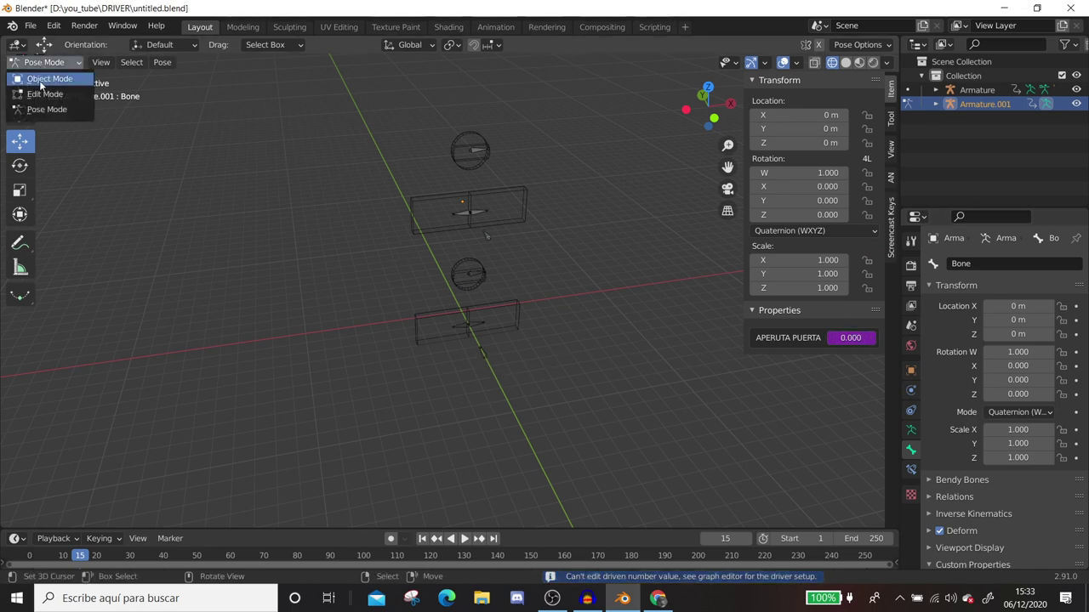
pyautogui.click(46, 75)
pyautogui.click(485, 351)
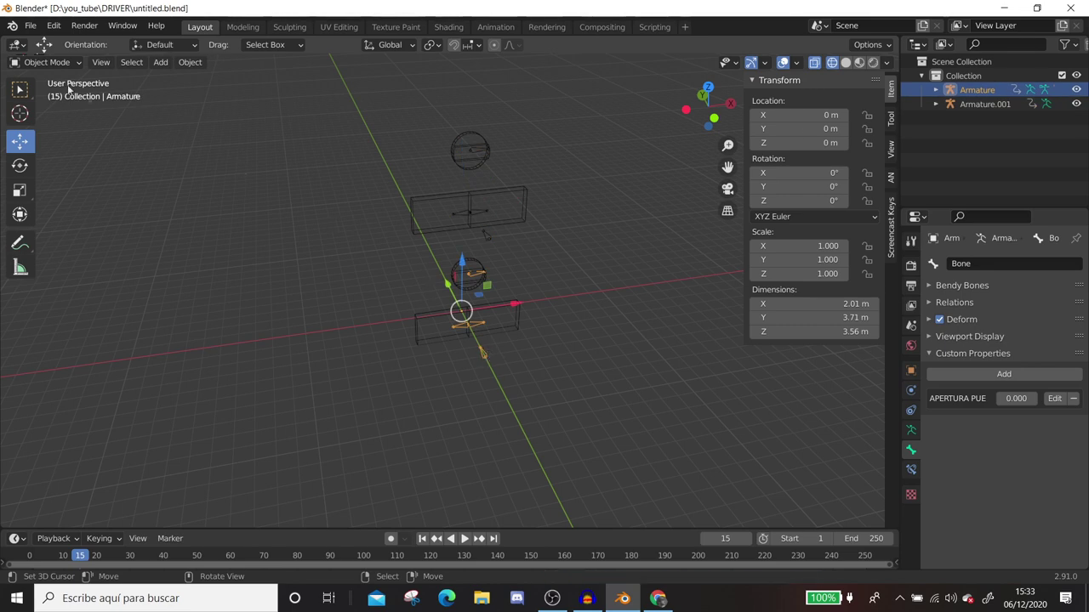
pyautogui.click(45, 62)
pyautogui.click(47, 104)
pyautogui.click(483, 359)
# Step: Drag APERTURA PUERTA to swing both doors fully open, back to 0, then partly open
pyautogui.moveTo(850, 338)
pyautogui.mouseDown()
pyautogui.moveTo(876, 338)
pyautogui.moveTo(816, 338)
pyautogui.moveTo(877, 338)
pyautogui.moveTo(830, 338)
pyautogui.mouseUp()
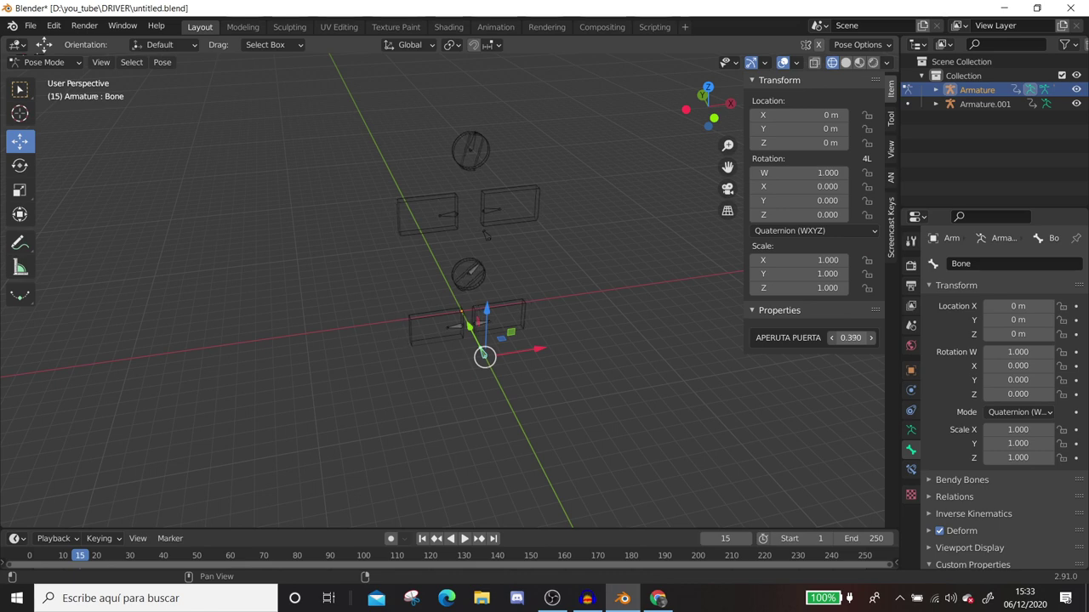
pyautogui.moveTo(851, 338); pyautogui.dragTo(838, 337)
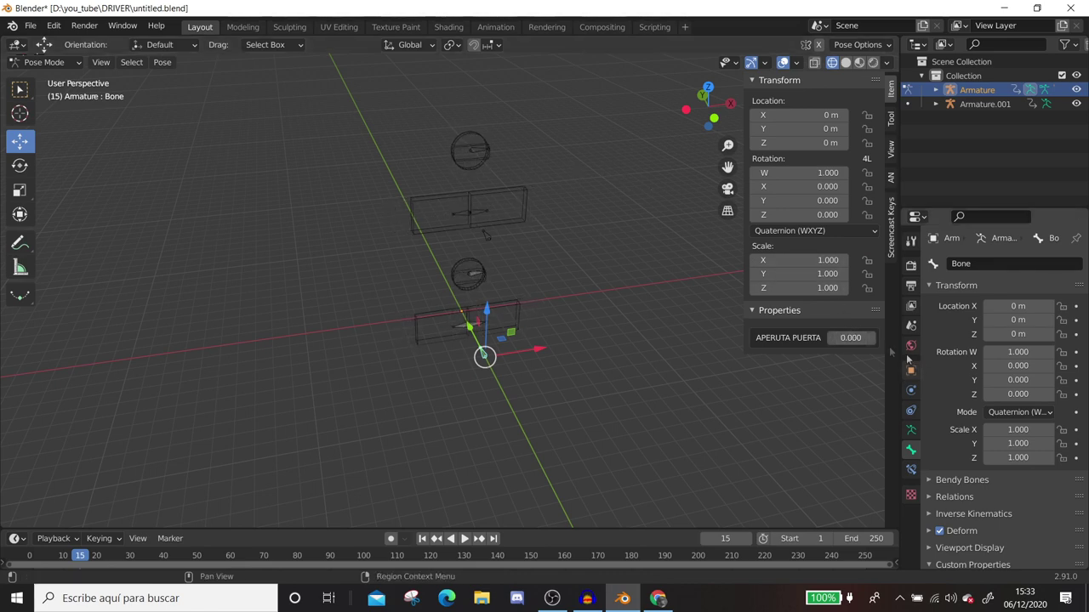
pyautogui.moveTo(850, 338)
pyautogui.mouseDown()
pyautogui.moveTo(863, 338)
pyautogui.moveTo(838, 337)
pyautogui.mouseUp()
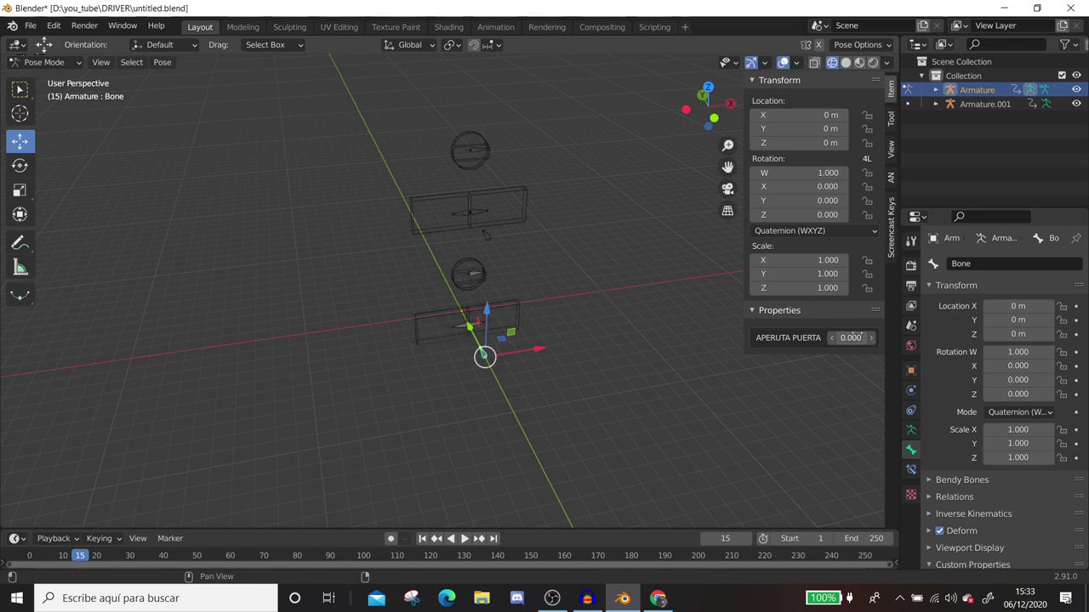
# Step: Return to Object Mode and select the upper rig, Armature.001
pyautogui.click(35, 61)
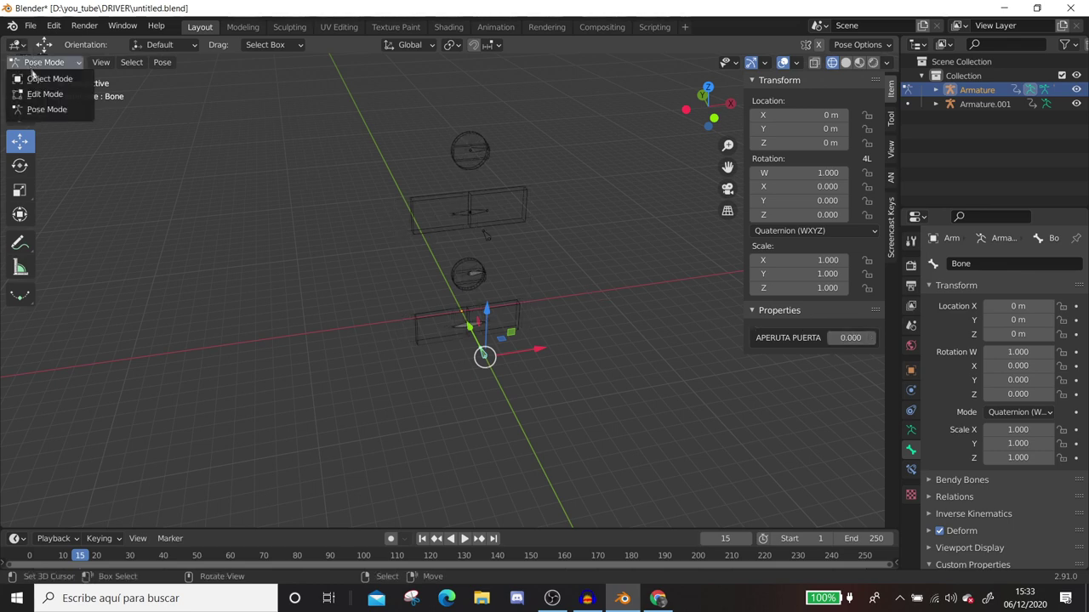
pyautogui.click(38, 78)
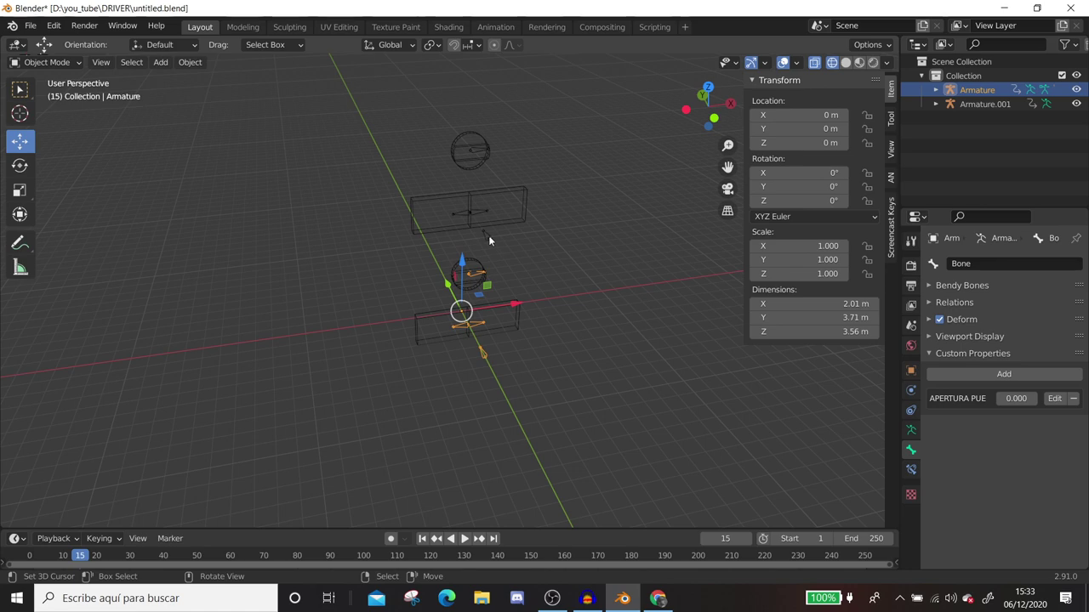
pyautogui.click(493, 231)
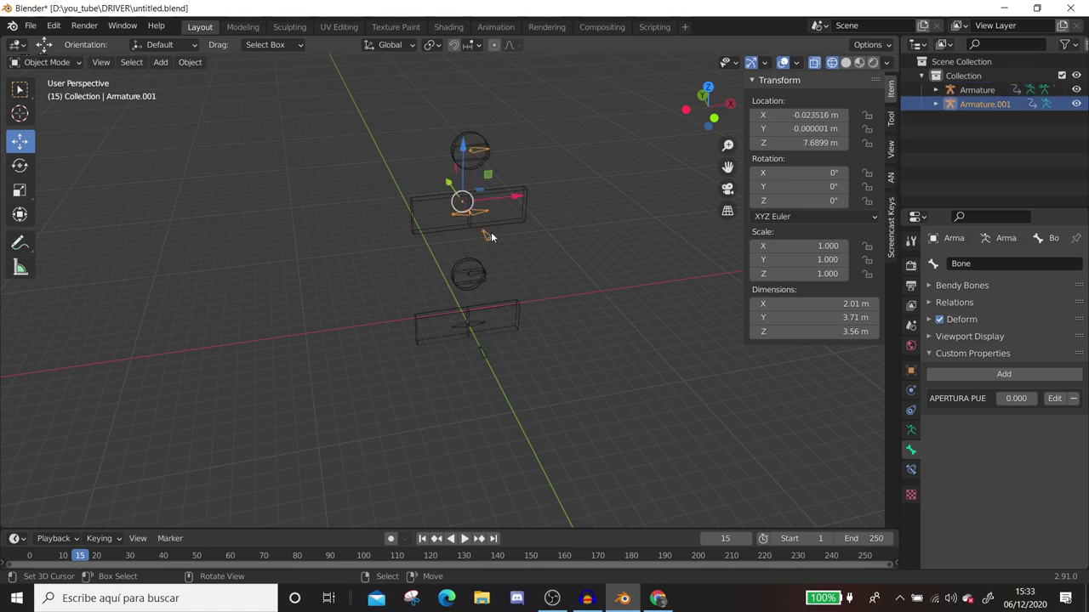
pyautogui.click(51, 62)
# Step: Put Armature.001 in Pose Mode and change its door driver expression to var *5
pyautogui.click(45, 63)
pyautogui.click(45, 63)
pyautogui.click(42, 109)
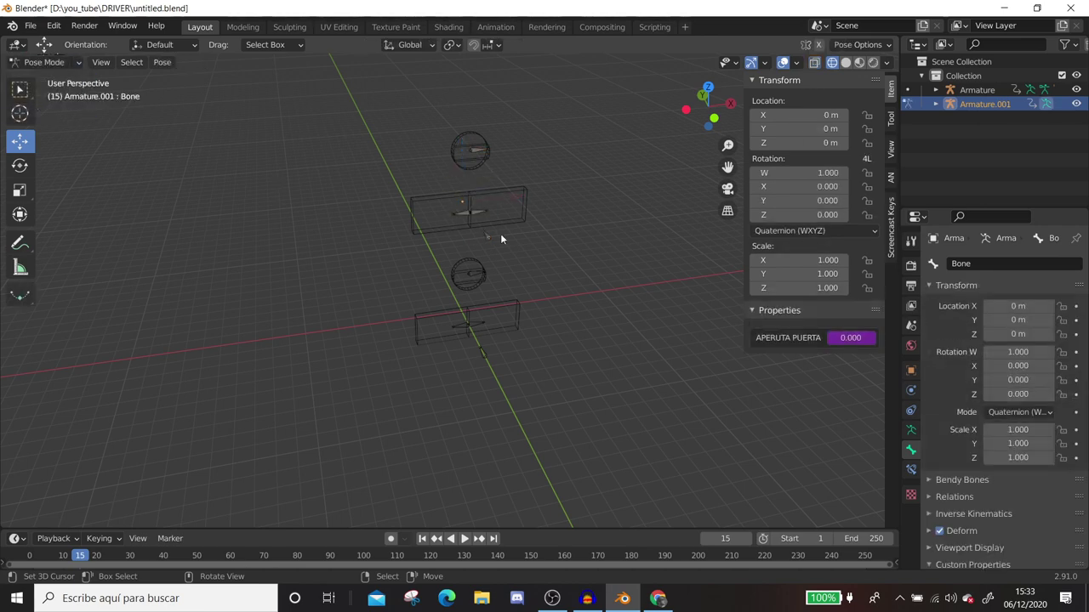
pyautogui.click(489, 239)
pyautogui.rightClick(851, 338)
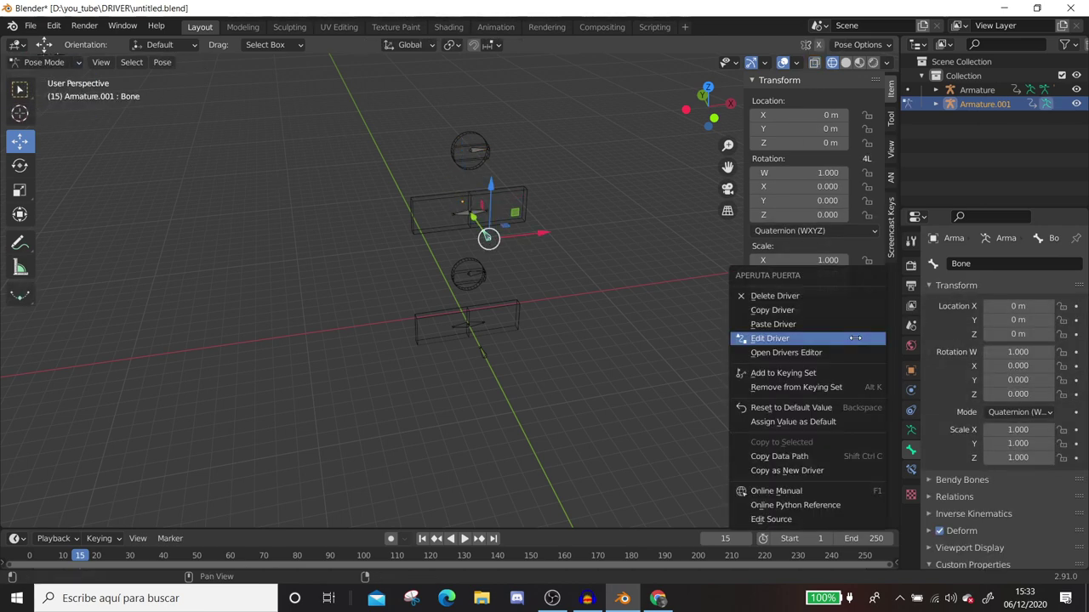
pyautogui.click(849, 337)
pyautogui.click(821, 386)
pyautogui.write('var *5')
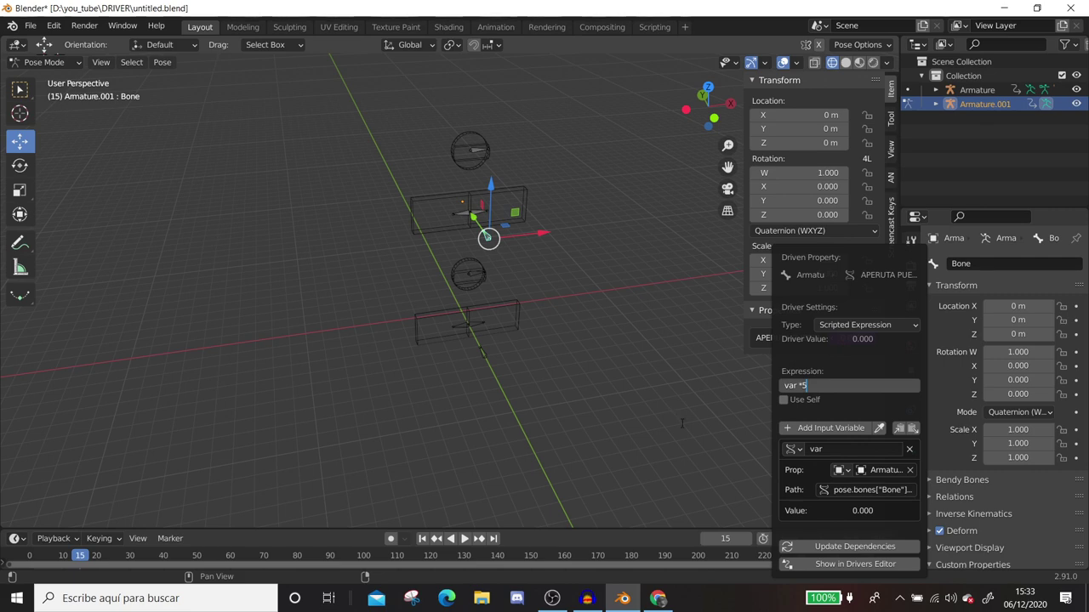
pyautogui.press('Return')
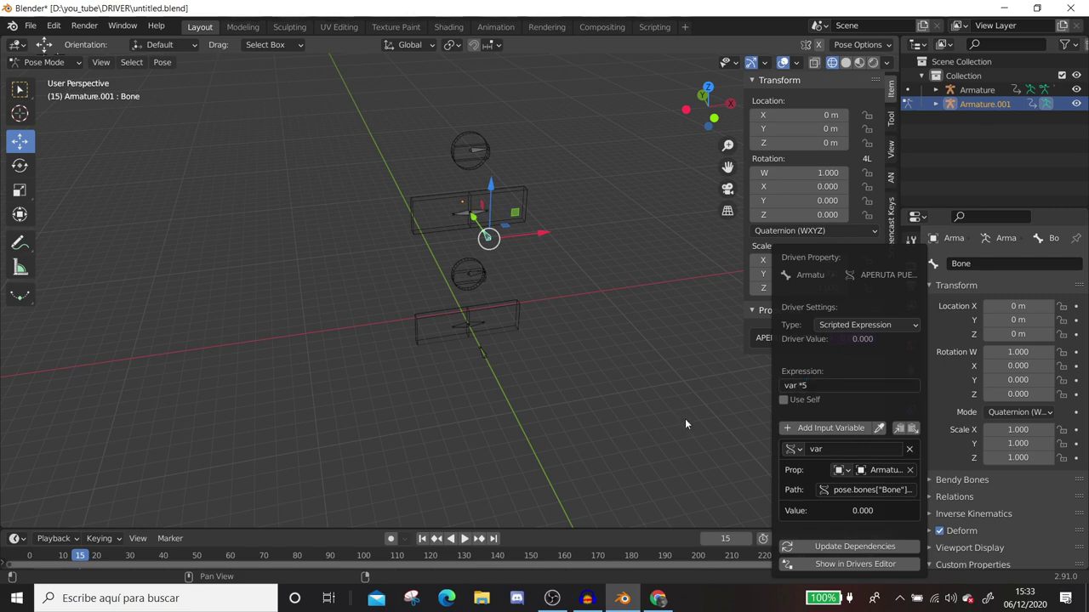
pyautogui.click(685, 421)
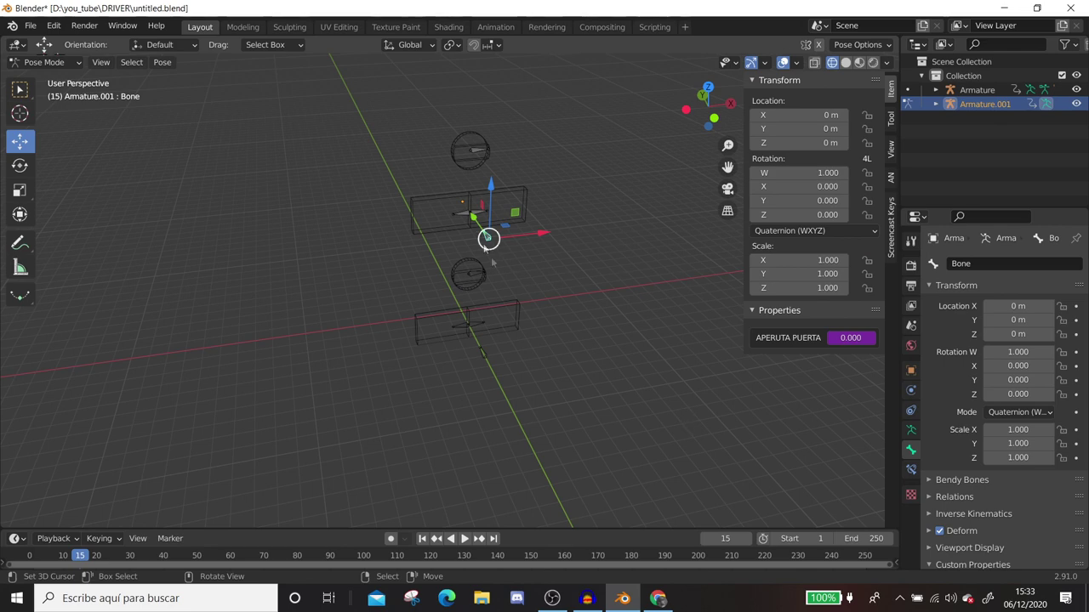
# Step: Put the lower Armature in Pose Mode and swing the doors with APERTURA PUERTA
pyautogui.click(482, 354)
pyautogui.click(42, 62)
pyautogui.click(39, 79)
pyautogui.click(483, 352)
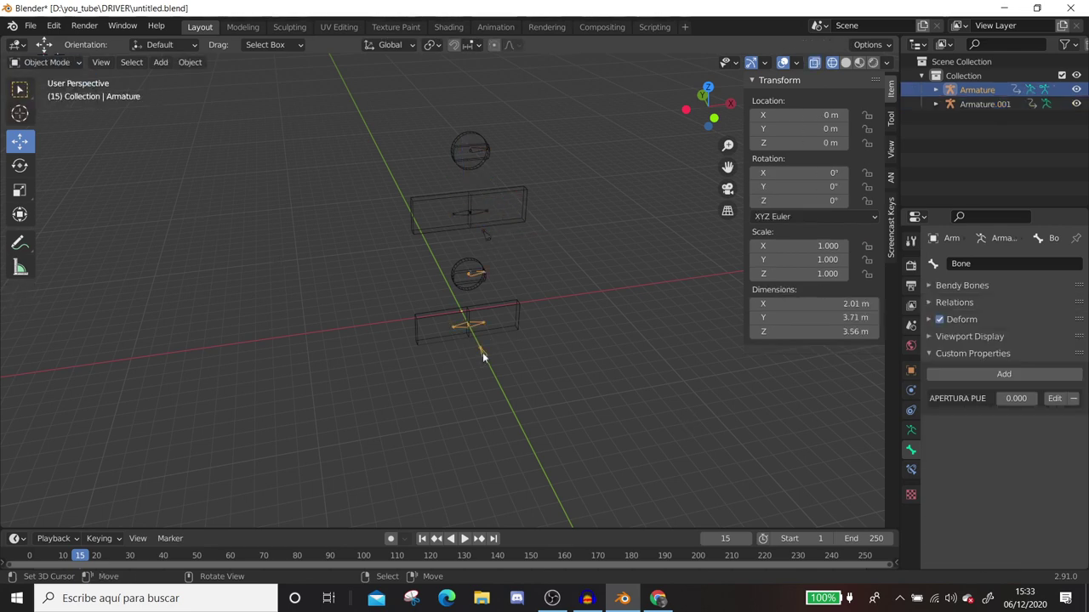
pyautogui.click(45, 62)
pyautogui.click(45, 108)
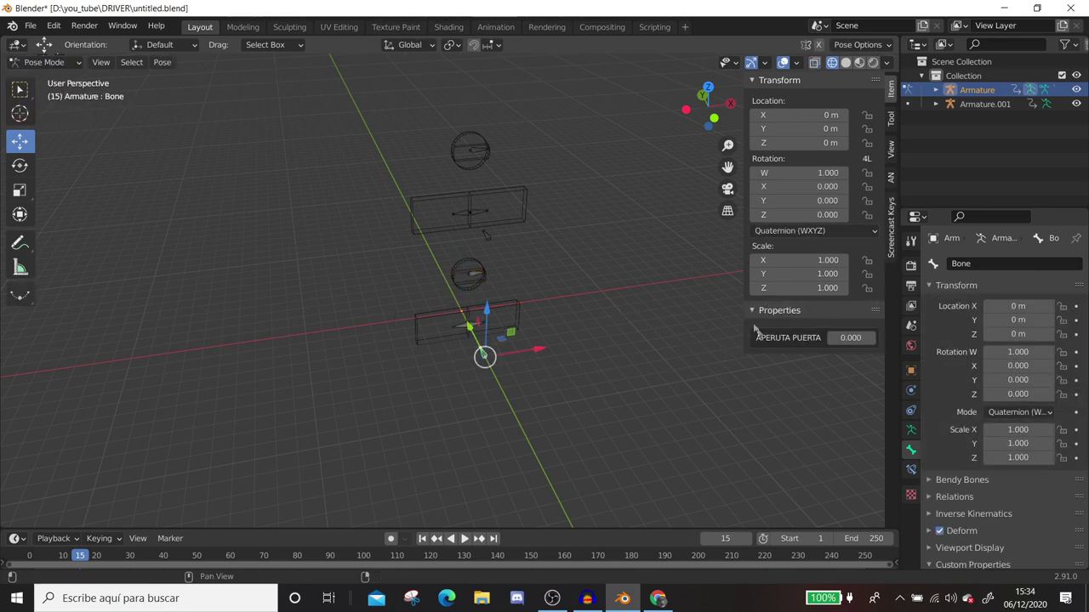
pyautogui.moveTo(848, 337); pyautogui.dragTo(850, 338)
pyautogui.moveTo(851, 338); pyautogui.dragTo(850, 338)
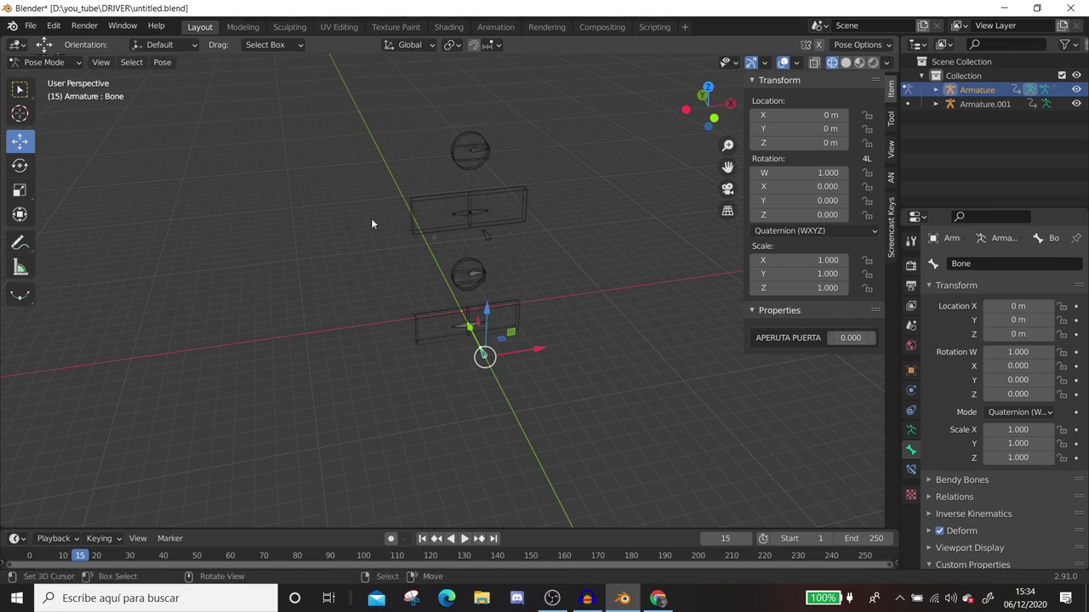
pyautogui.click(60, 63)
# Step: Put the upper rig in Pose Mode and change its driver expression to var /5
pyautogui.click(51, 79)
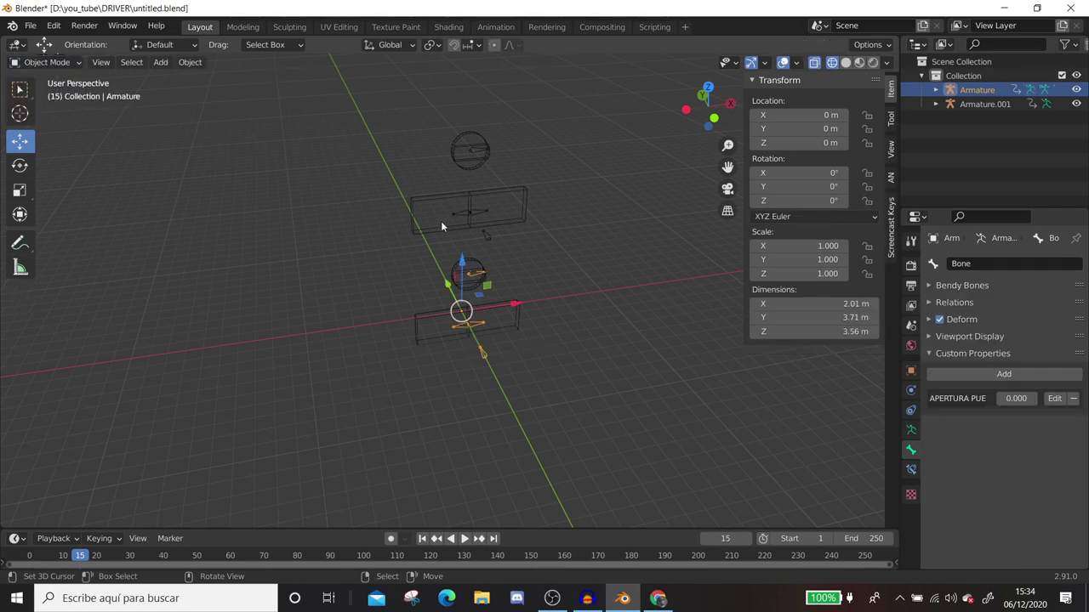
pyautogui.click(487, 234)
pyautogui.click(47, 62)
pyautogui.click(46, 109)
pyautogui.rightClick(861, 342)
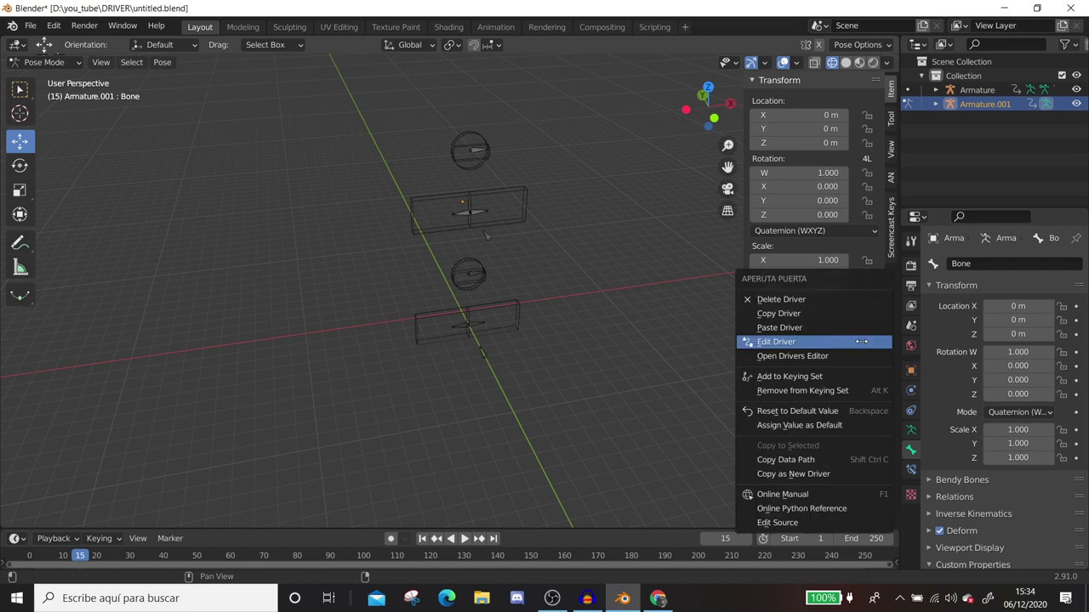
pyautogui.click(800, 341)
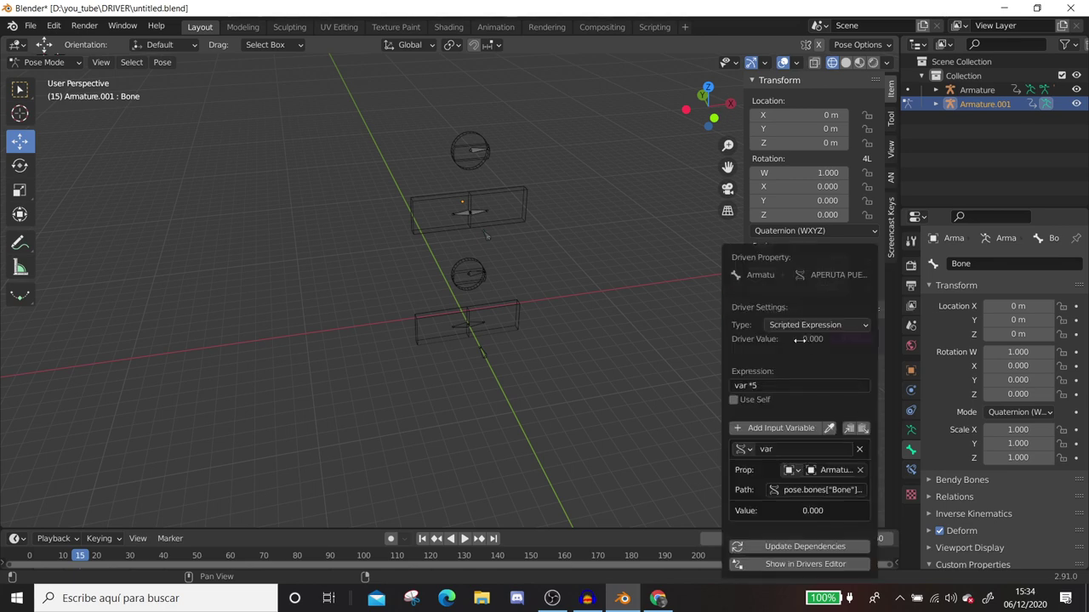
pyautogui.click(773, 387)
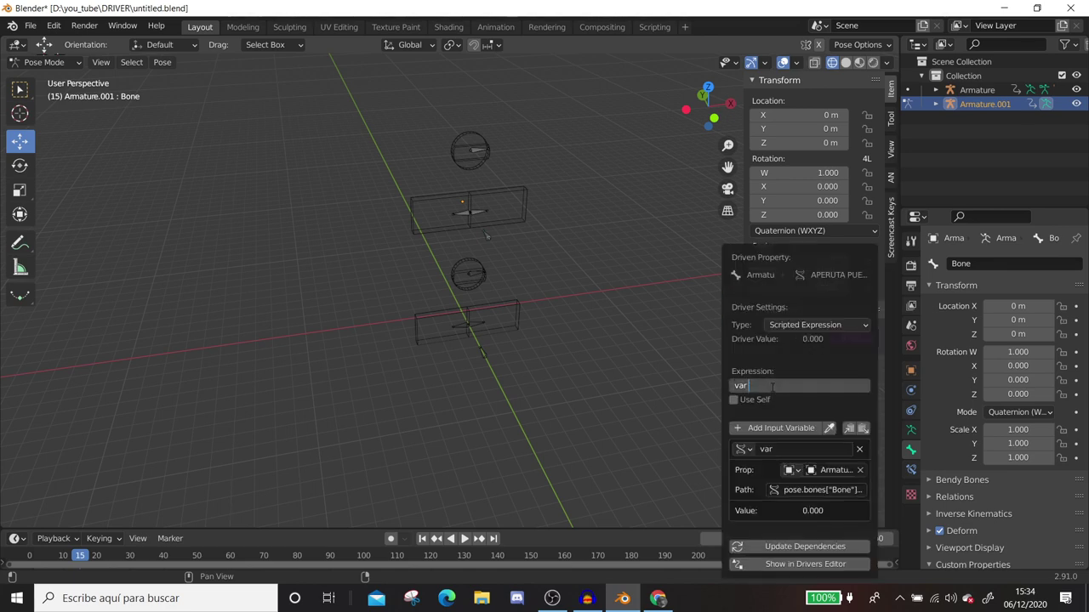
pyautogui.write('/')
pyautogui.press('Return')
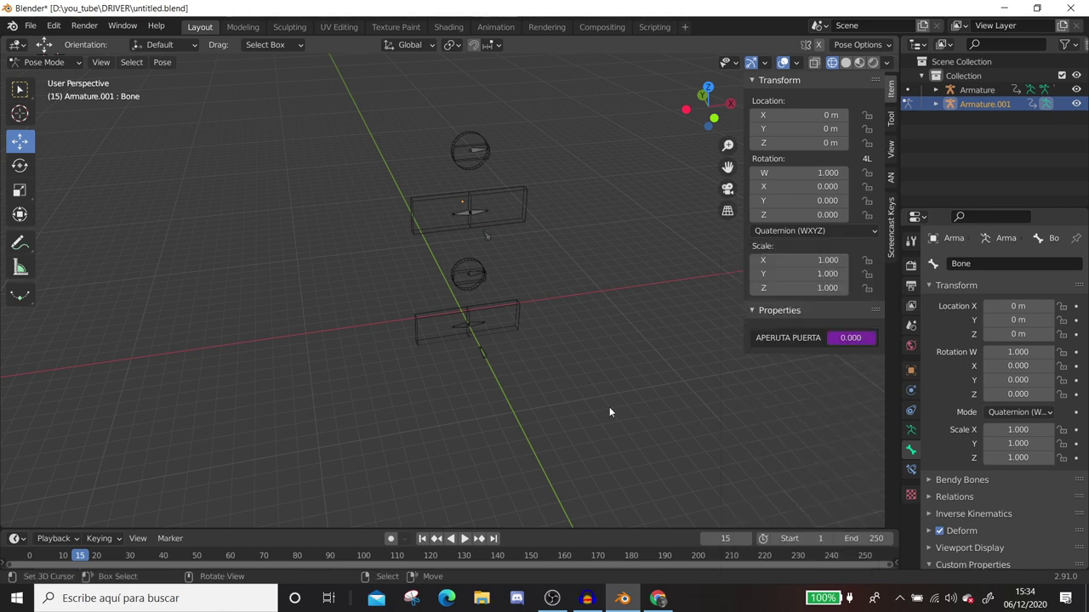
# Step: Put the lower Armature in Pose Mode and test APERUTA PUERTA at 1.000 and 0.890
pyautogui.click(39, 63)
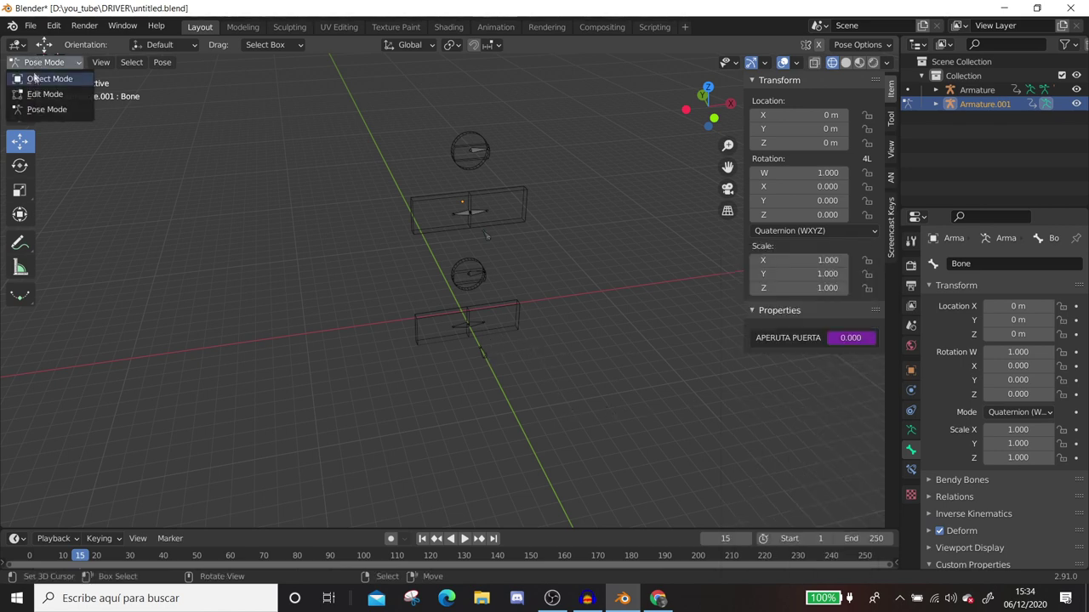
pyautogui.click(38, 79)
pyautogui.click(481, 356)
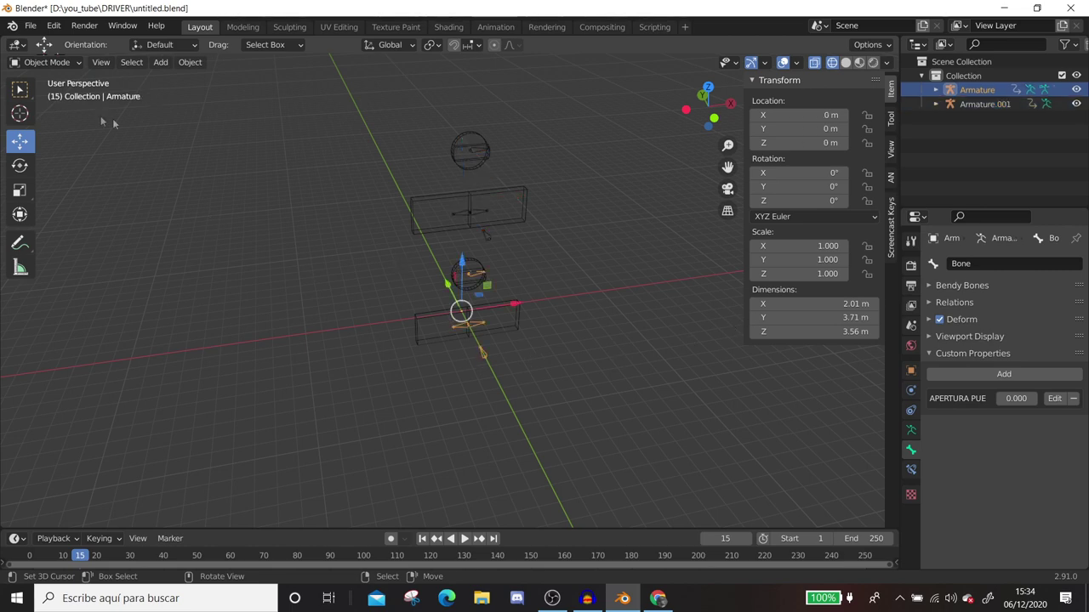
pyautogui.click(45, 62)
pyautogui.click(46, 109)
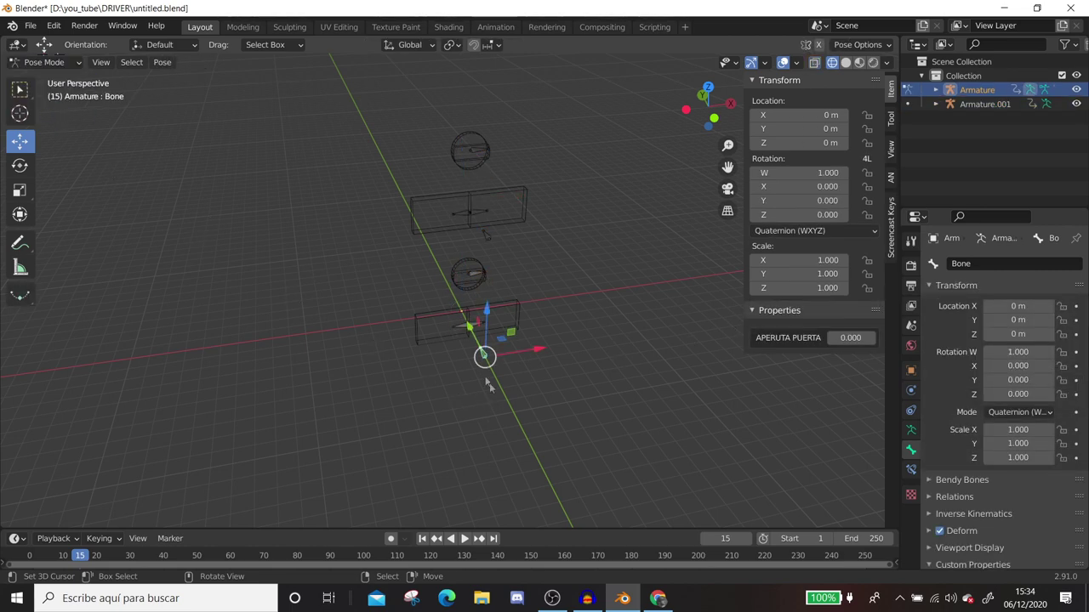
pyautogui.moveTo(850, 337); pyautogui.dragTo(901, 338)
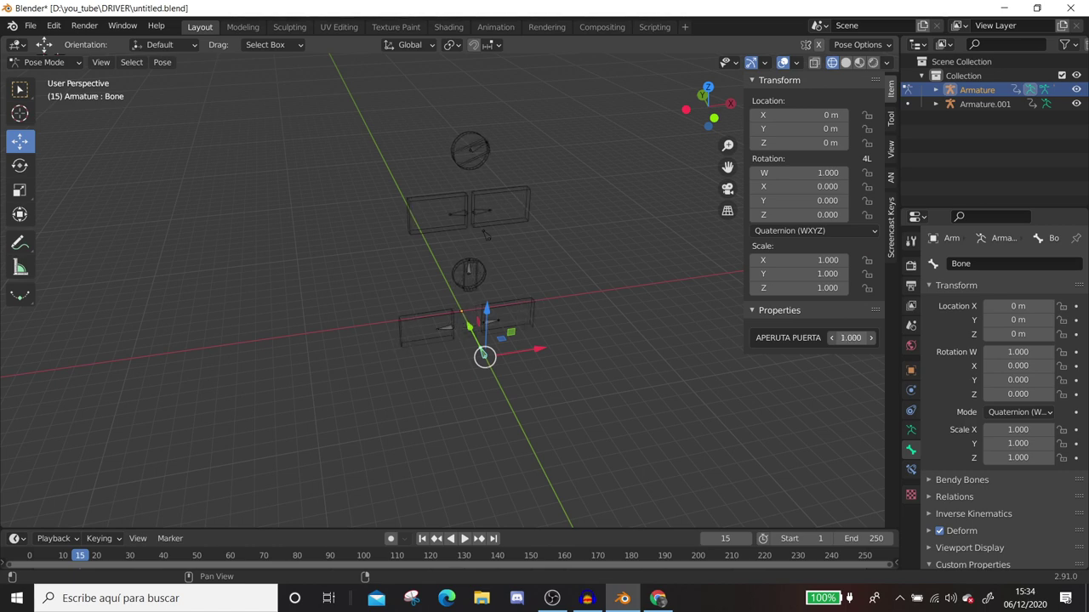
pyautogui.moveTo(850, 338); pyautogui.dragTo(848, 338)
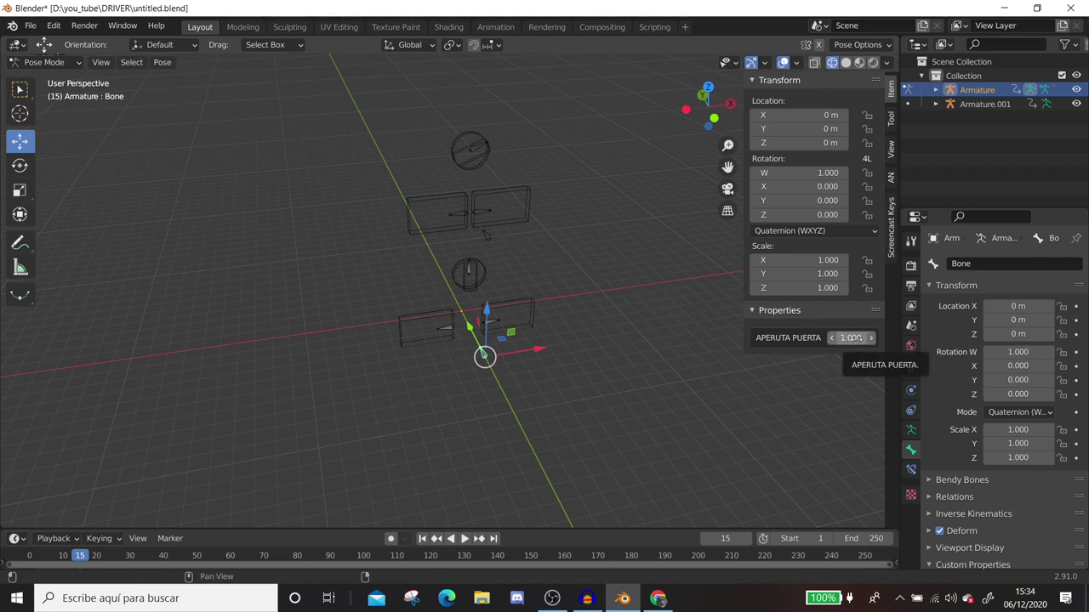
pyautogui.moveTo(853, 338); pyautogui.dragTo(825, 338)
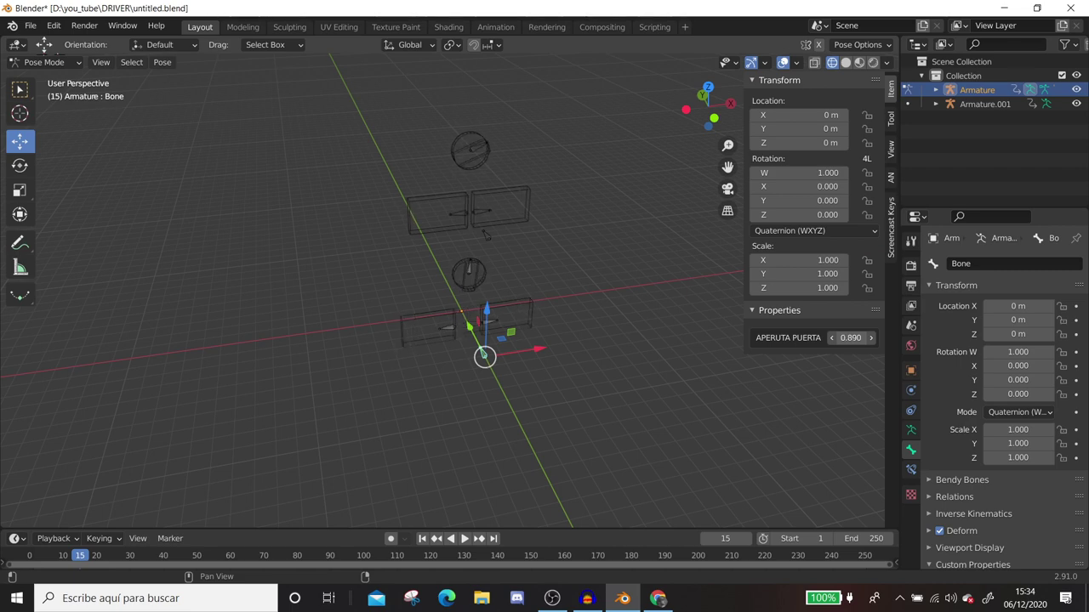
pyautogui.rightClick(846, 338)
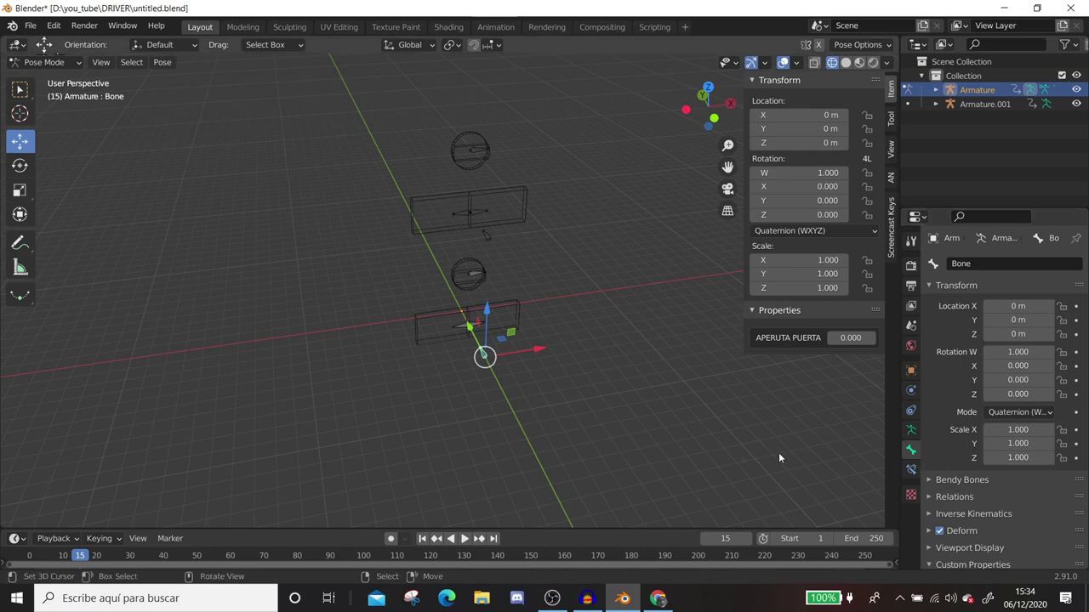
# Step: Raise the APERUTA PUERTA custom property's maximum to 2.000
pyautogui.scroll(-3, 1020, 493)
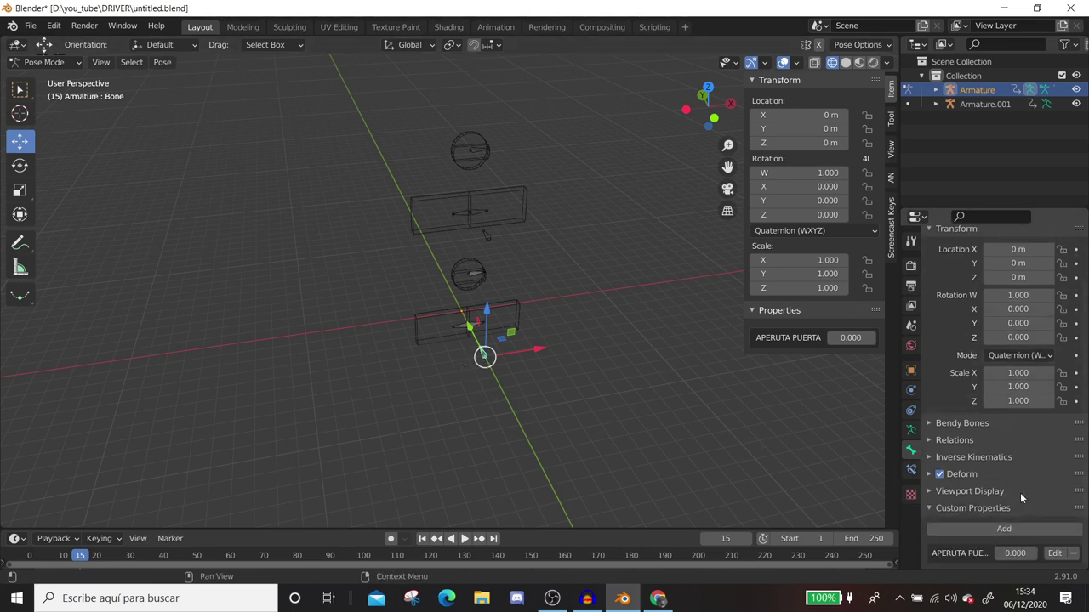
pyautogui.click(1057, 554)
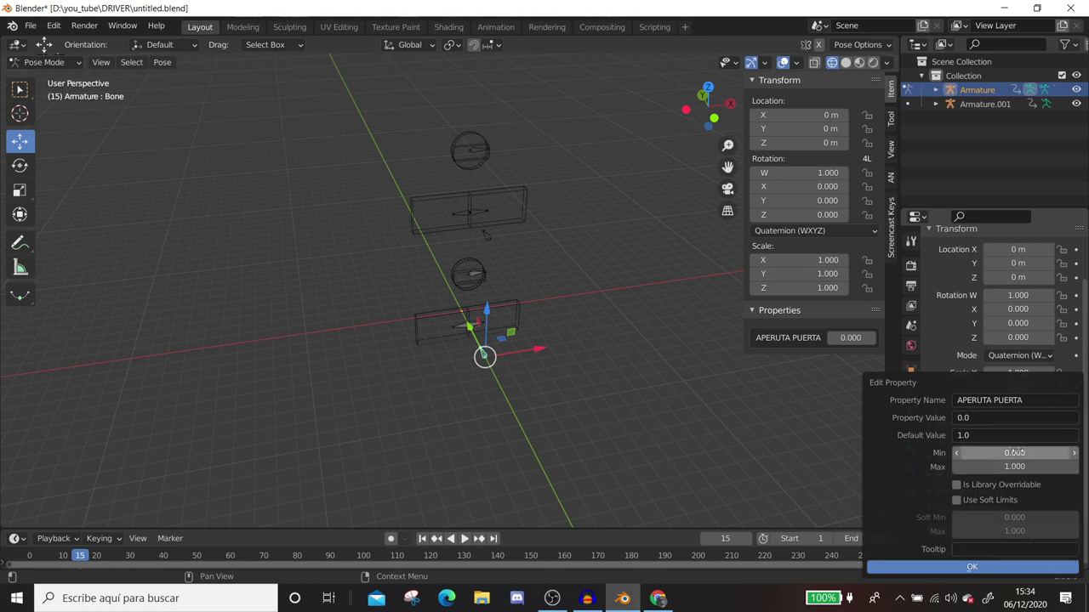
pyautogui.click(1006, 467)
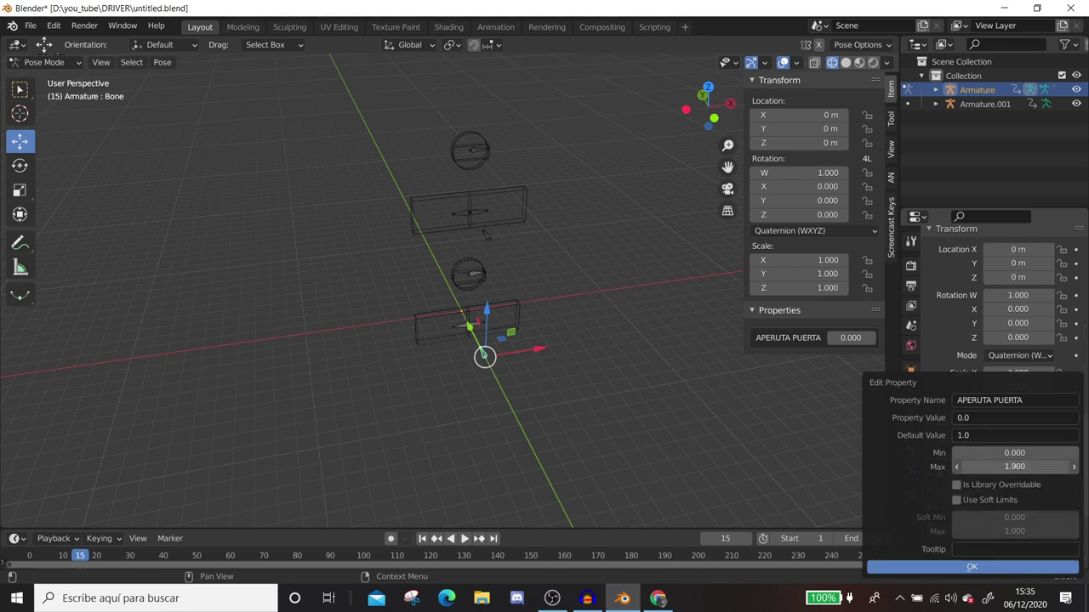
pyautogui.moveTo(1006, 467); pyautogui.dragTo(1005, 467)
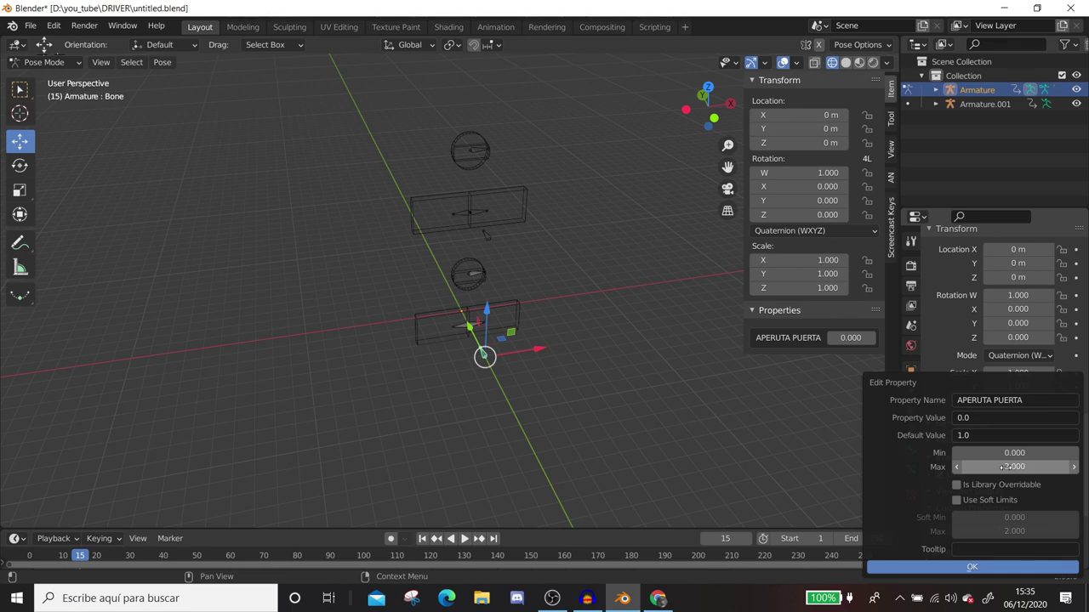
pyautogui.click(936, 566)
# Step: Test the doors up to the new 2.000 maximum and back toward closed
pyautogui.moveTo(851, 338); pyautogui.dragTo(902, 337)
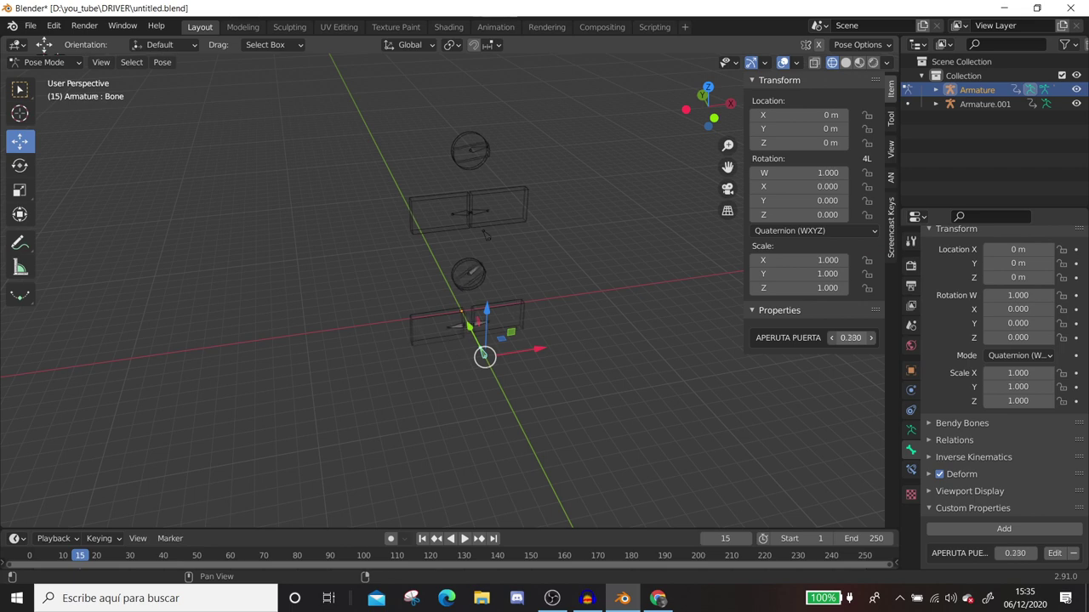
pyautogui.moveTo(851, 337); pyautogui.dragTo(808, 338)
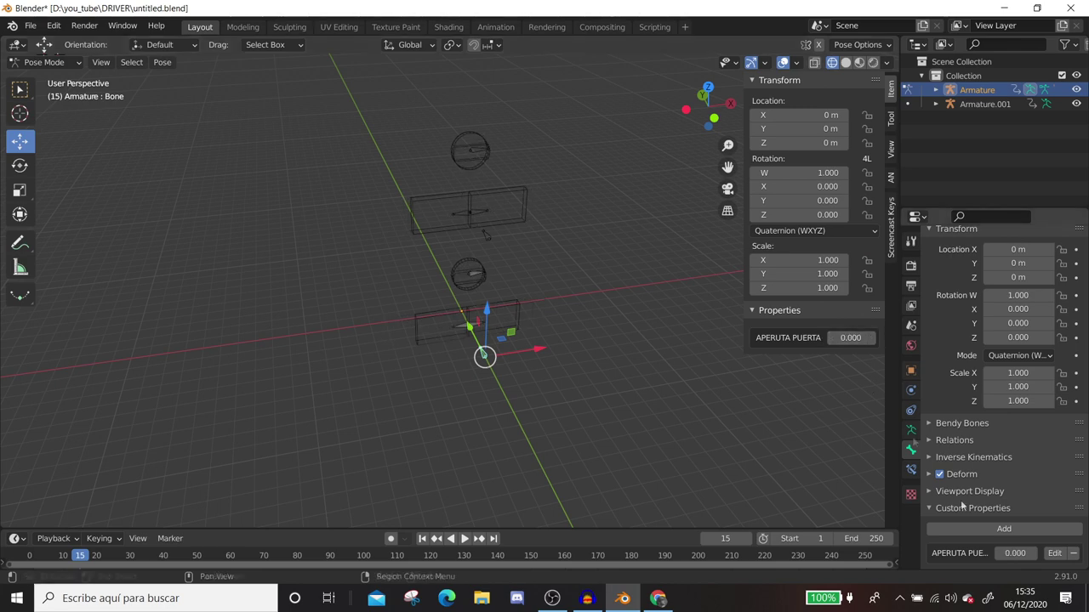
pyautogui.click(1054, 553)
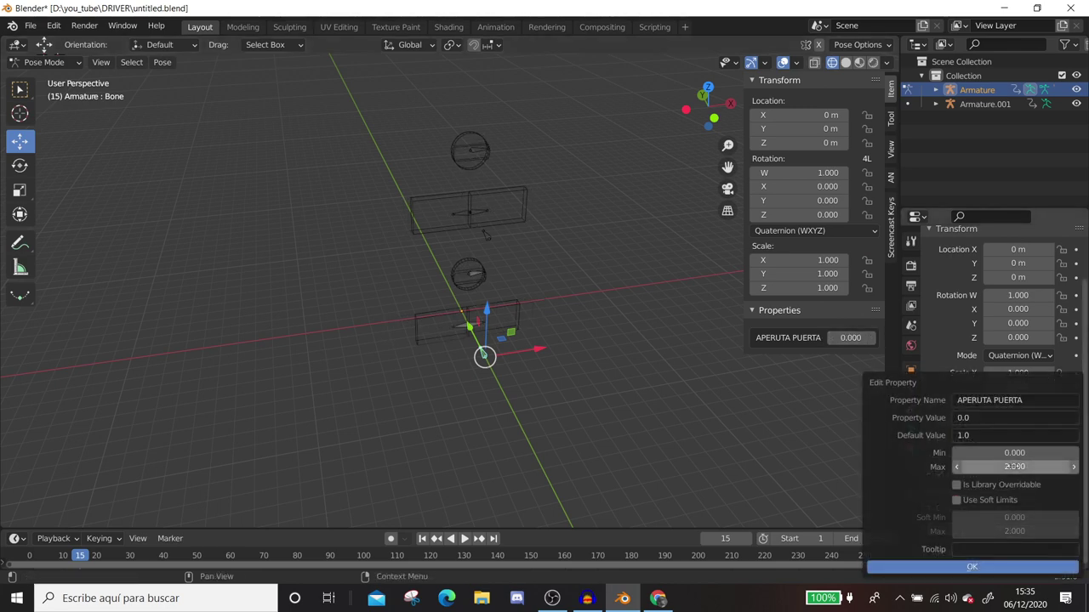
# Step: Set the APERUTA PUERTA maximum to 5000 and test opening the doors with a larger value
pyautogui.click(1014, 467)
pyautogui.press('Return')
pyautogui.click(970, 566)
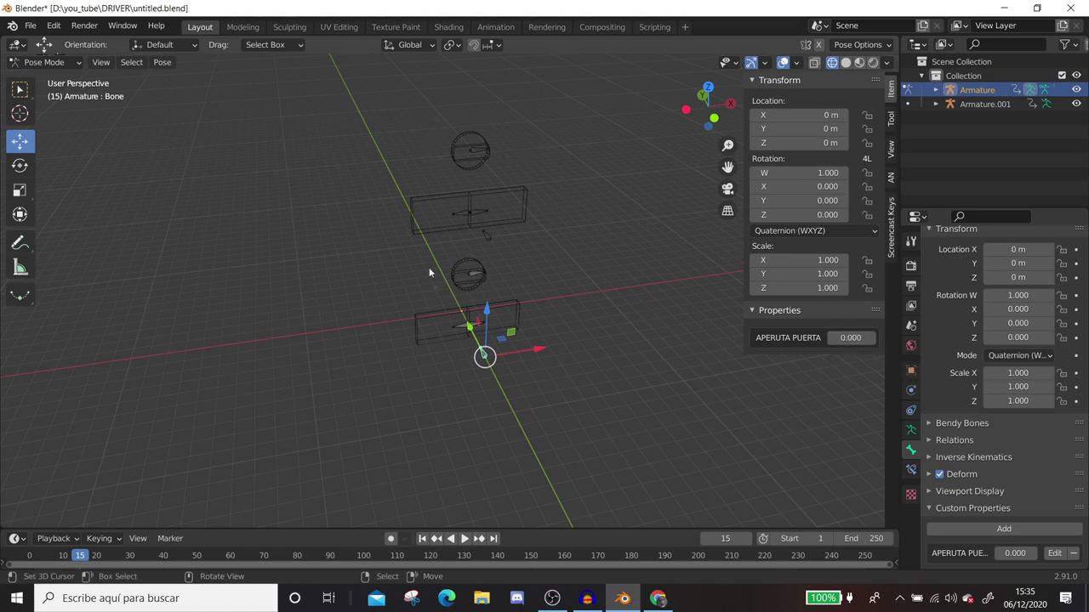
pyautogui.moveTo(851, 338); pyautogui.dragTo(1003, 338)
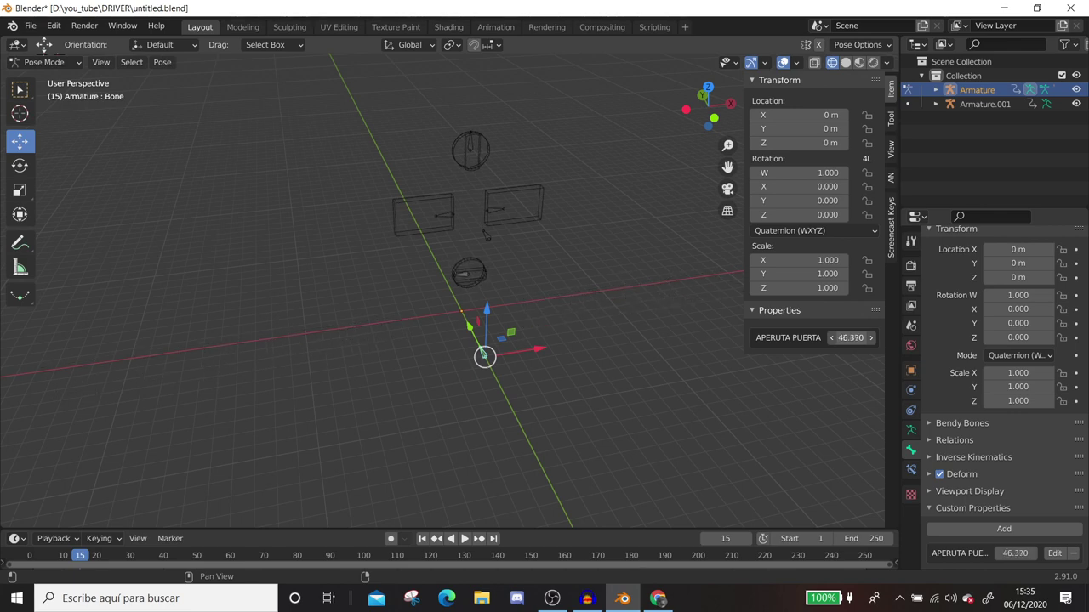
pyautogui.press('Escape')
pyautogui.moveTo(851, 338); pyautogui.dragTo(842, 338)
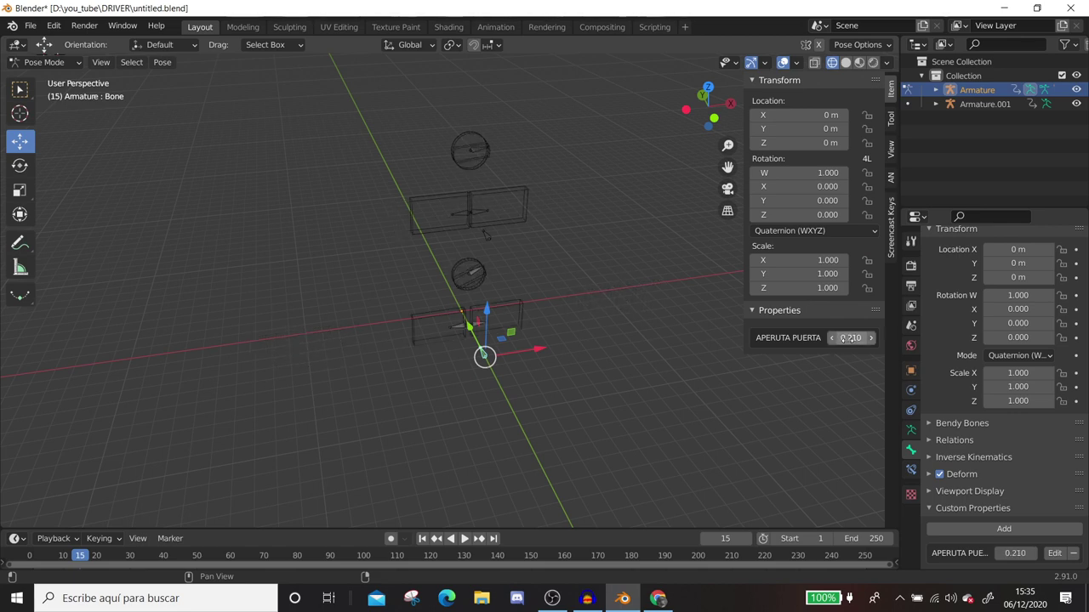
# Step: Try maximum values of 50000, 50 and 500 for APERUTA PUERTA
pyautogui.click(1060, 556)
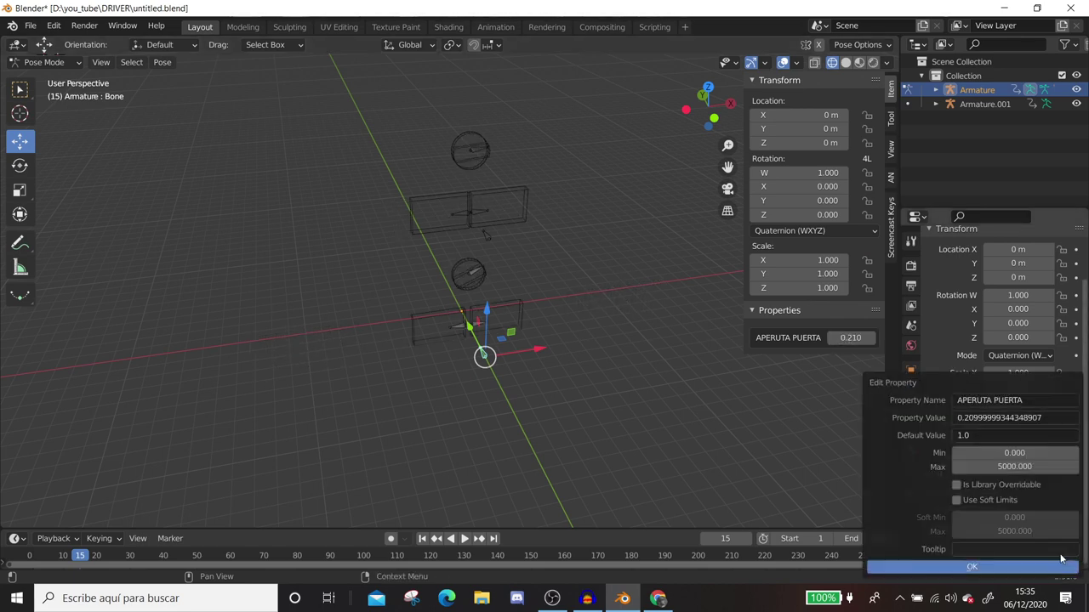
pyautogui.click(1011, 467)
pyautogui.write('50000')
pyautogui.press('Return')
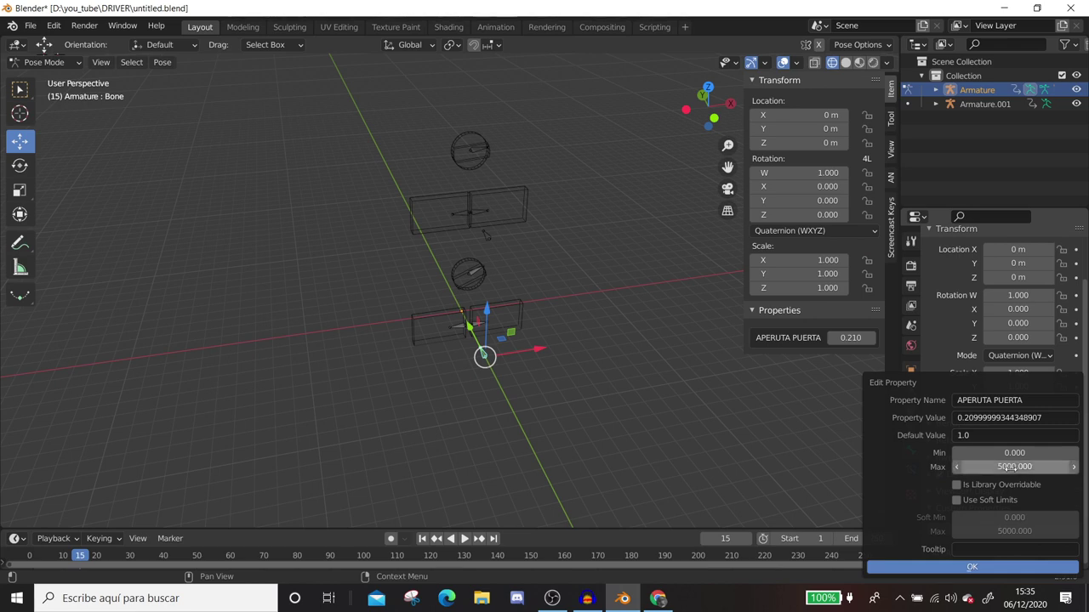
pyautogui.click(1009, 467)
pyautogui.write('50')
pyautogui.press('Return')
pyautogui.click(1010, 467)
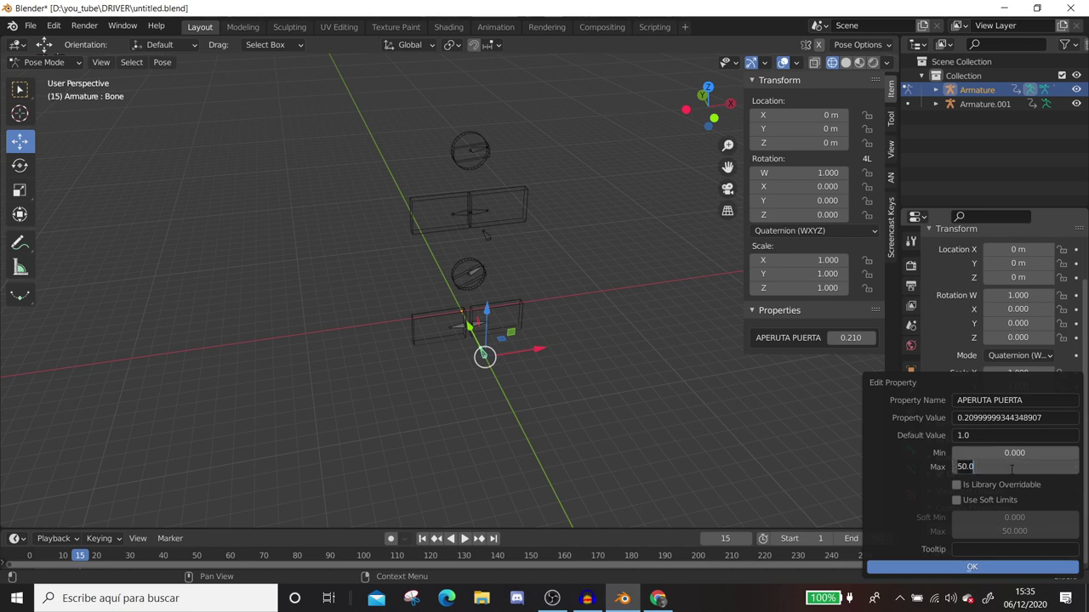
pyautogui.write('500')
pyautogui.press('Return')
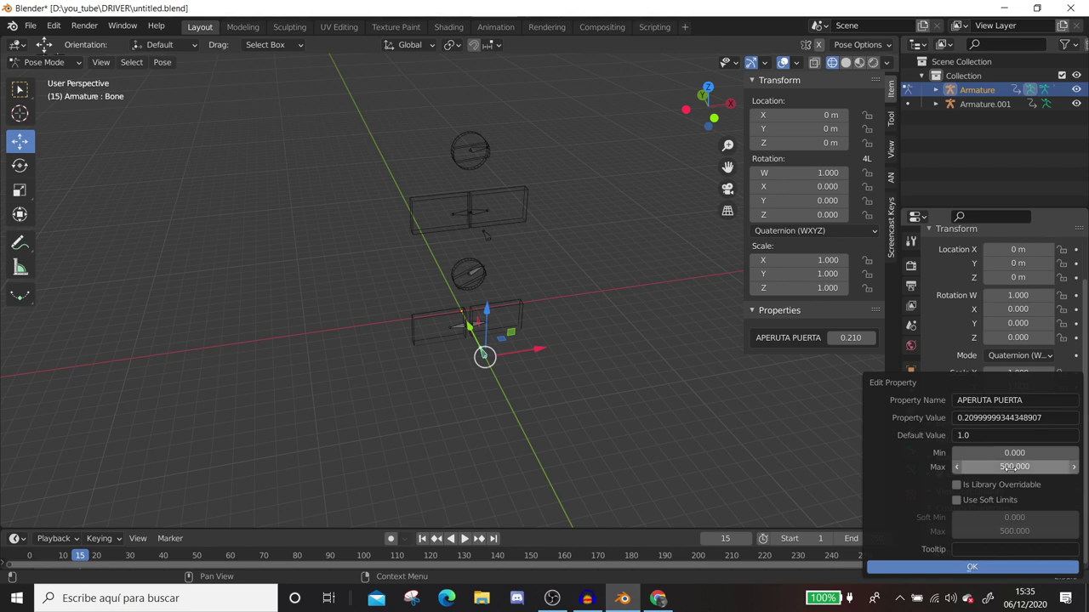
# Step: Settle on a maximum of 5 and test the doors opening and closing across the range
pyautogui.click(1025, 466)
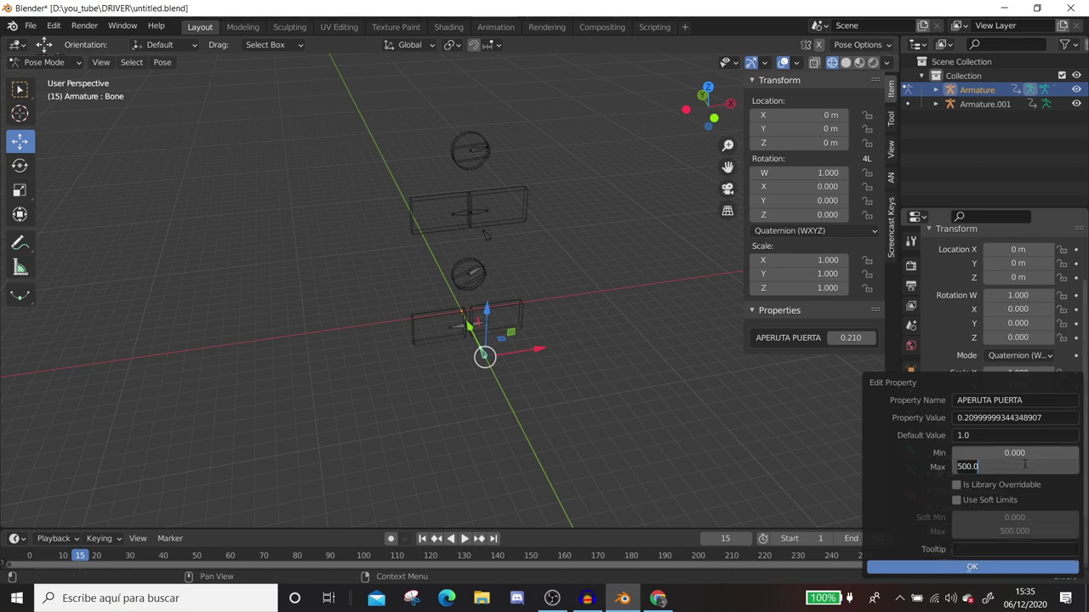
pyautogui.write('5')
pyautogui.press('Return')
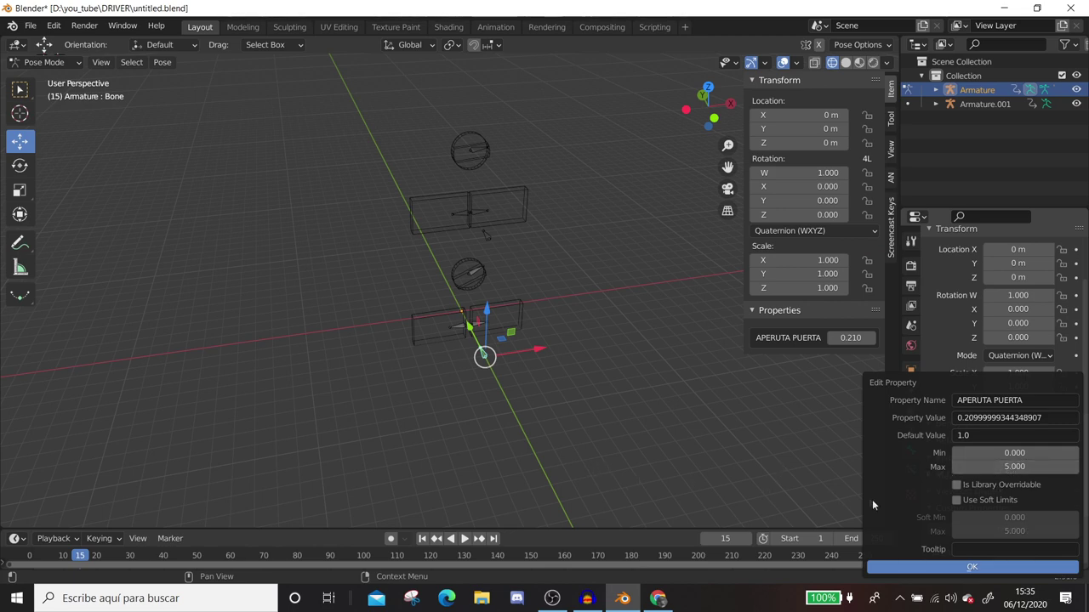
pyautogui.click(935, 567)
pyautogui.moveTo(843, 338)
pyautogui.mouseDown()
pyautogui.moveTo(809, 338)
pyautogui.moveTo(876, 338)
pyautogui.moveTo(825, 338)
pyautogui.mouseUp()
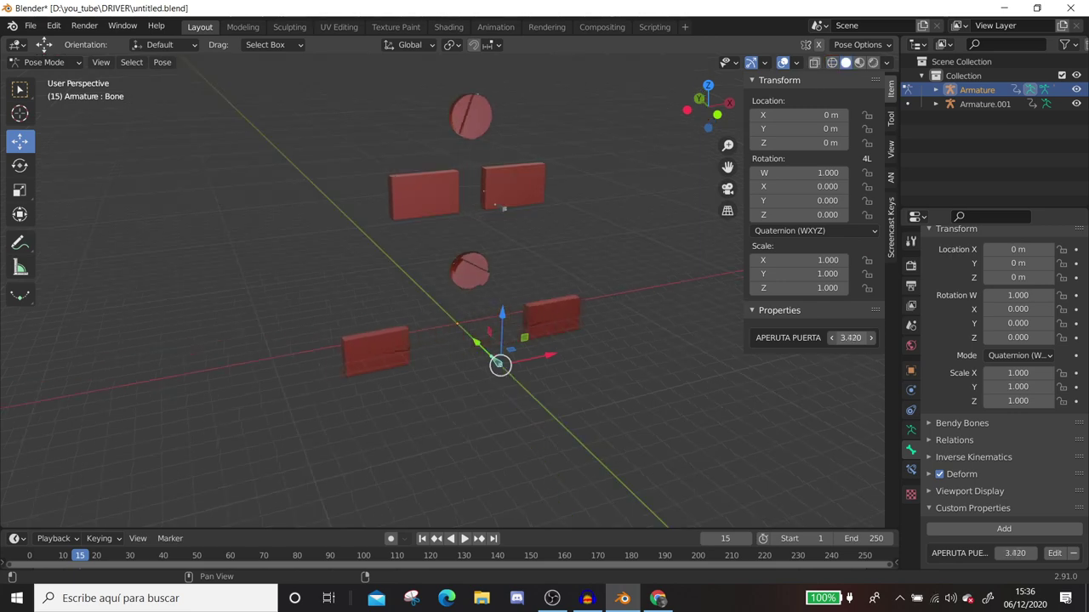
pyautogui.moveTo(851, 337); pyautogui.dragTo(838, 338)
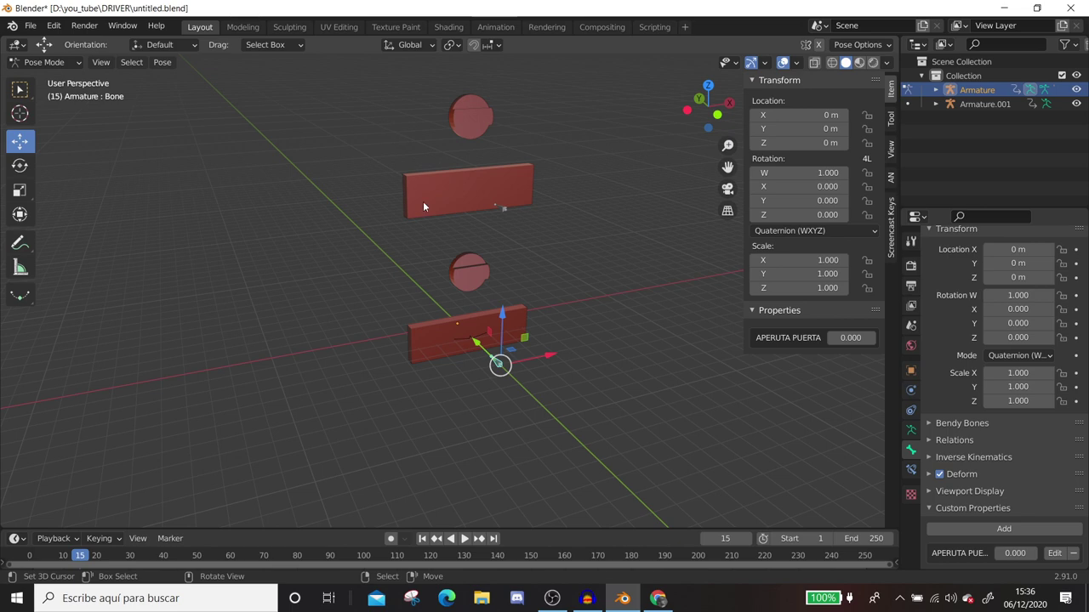
# Step: Delete the APERUTA PUERTA property and add custom properties prop, prop1, prop2 and prop3
pyautogui.scroll(-1, 423, 201)
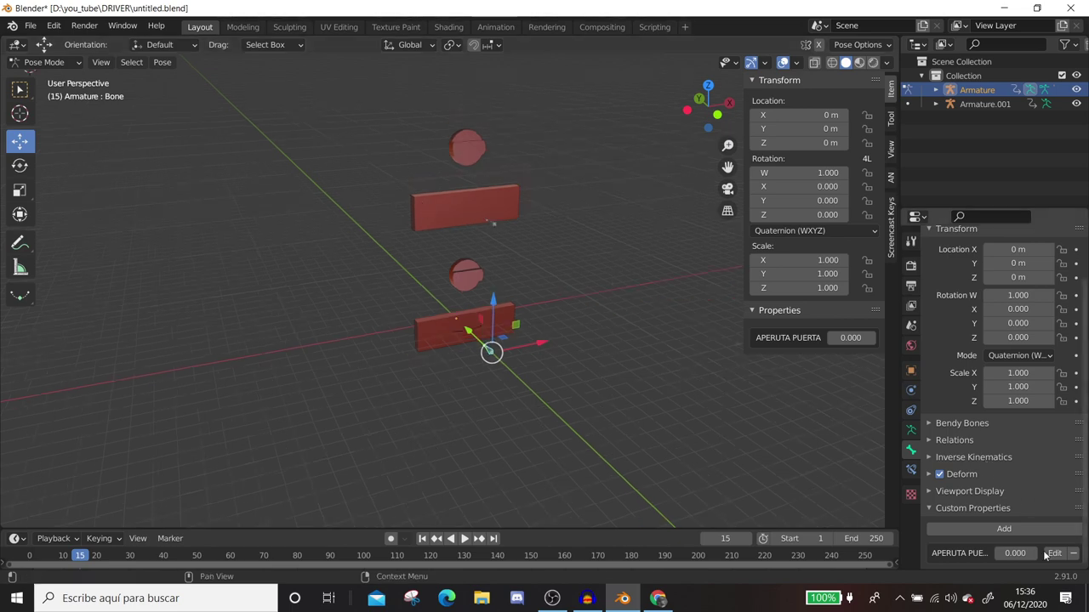
pyautogui.click(1073, 553)
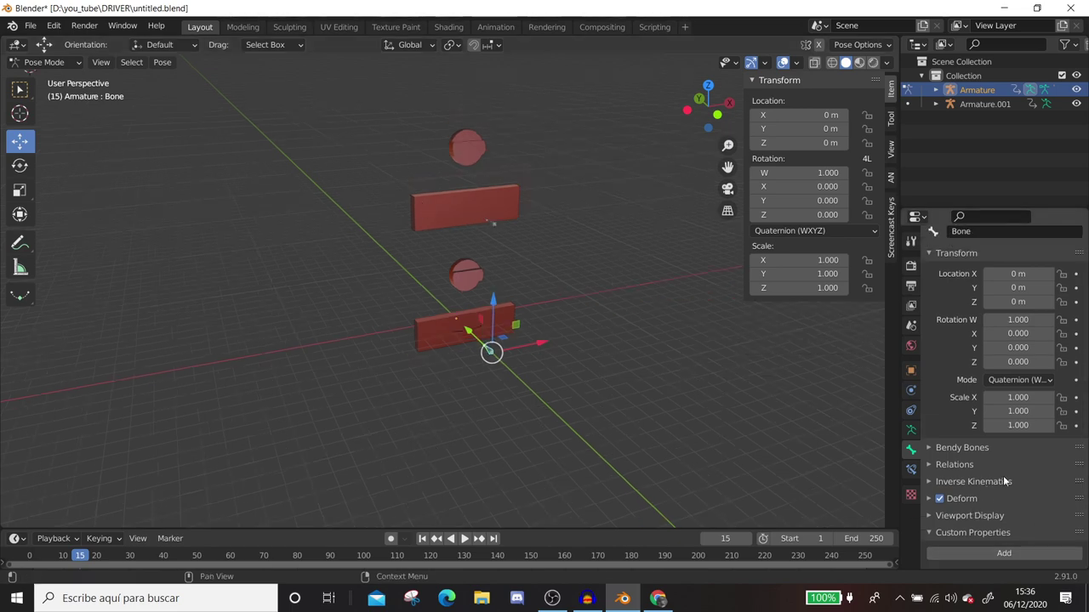
pyautogui.click(1004, 553)
pyautogui.scroll(-1, 1025, 528)
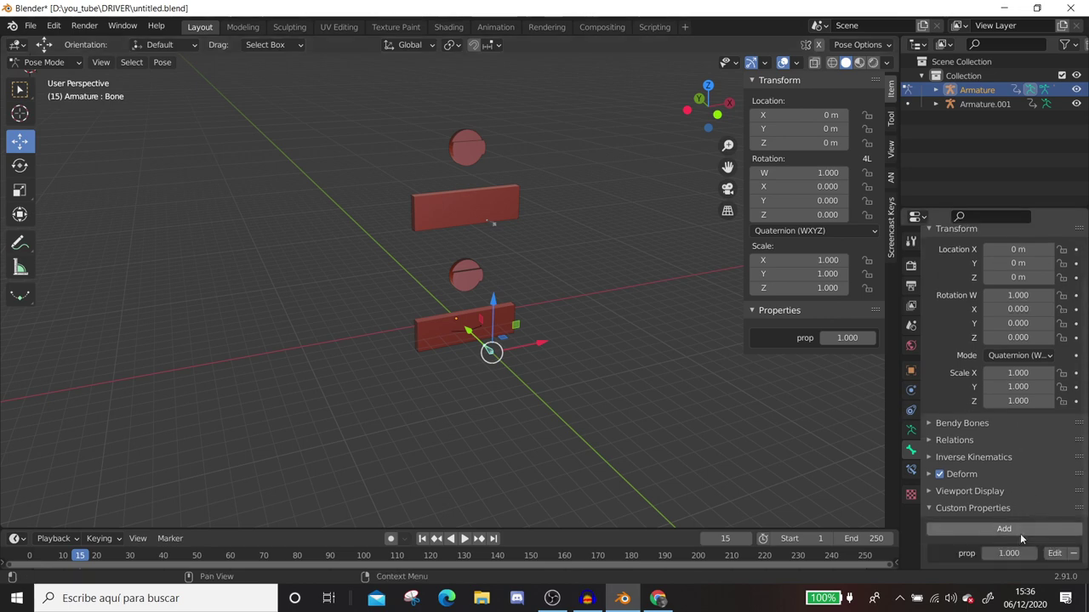
pyautogui.click(1025, 527)
pyautogui.scroll(-1, 1025, 527)
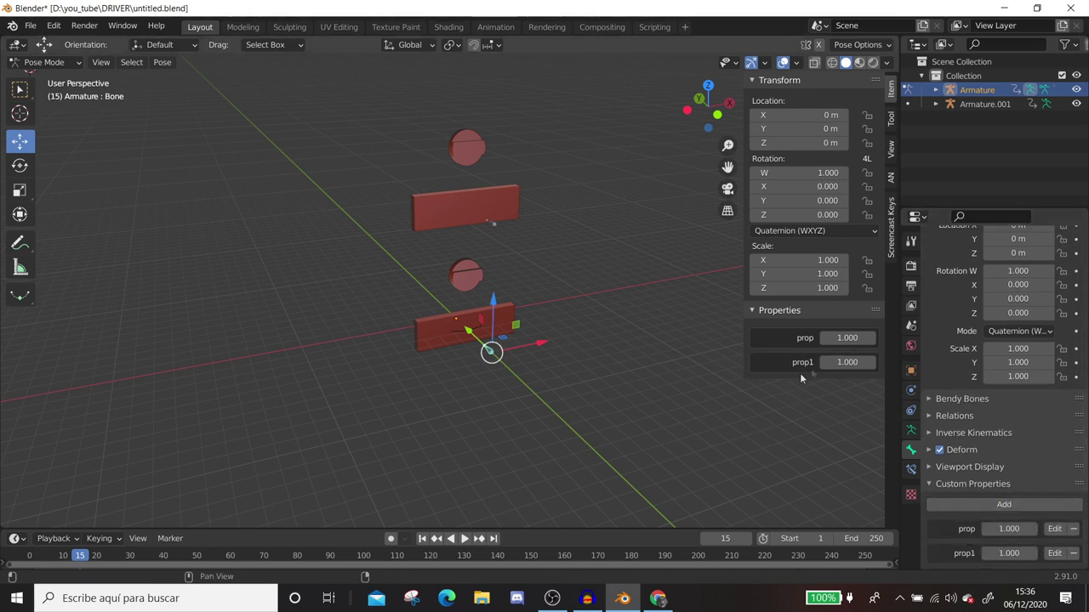
pyautogui.click(991, 503)
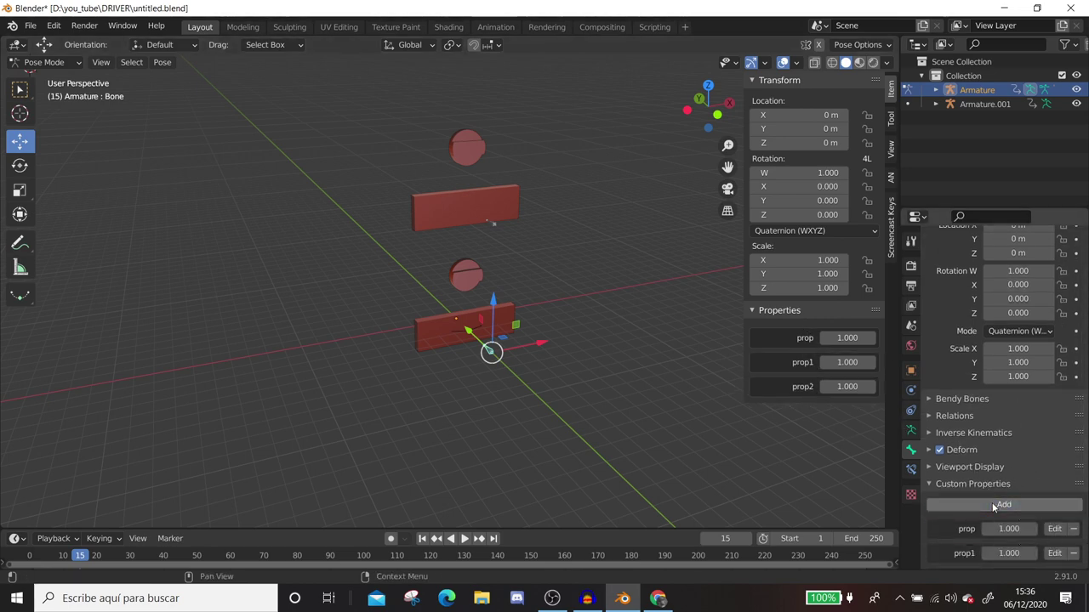
pyautogui.click(992, 504)
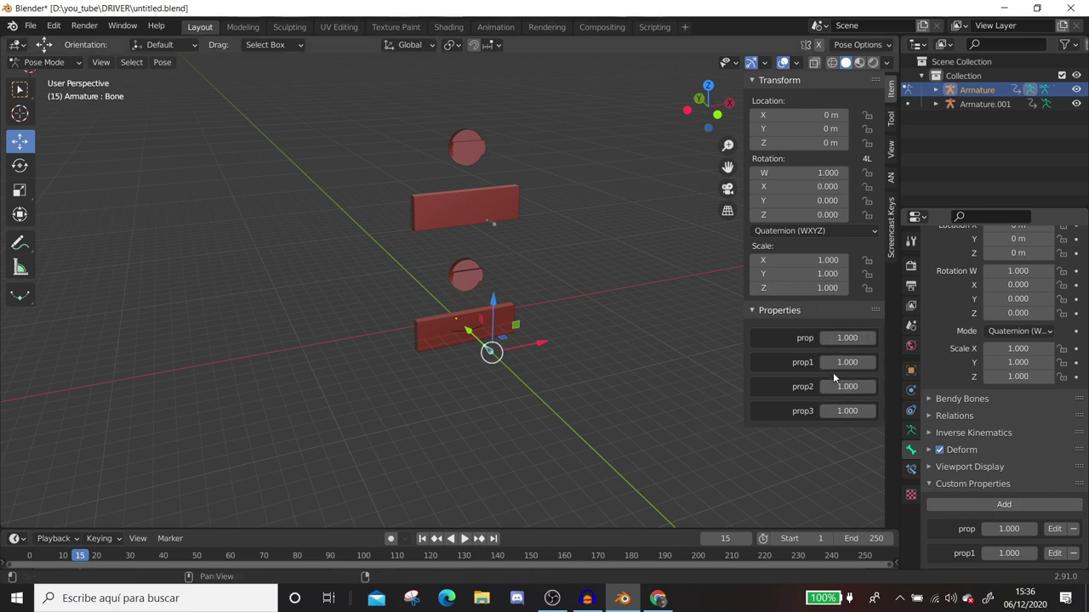